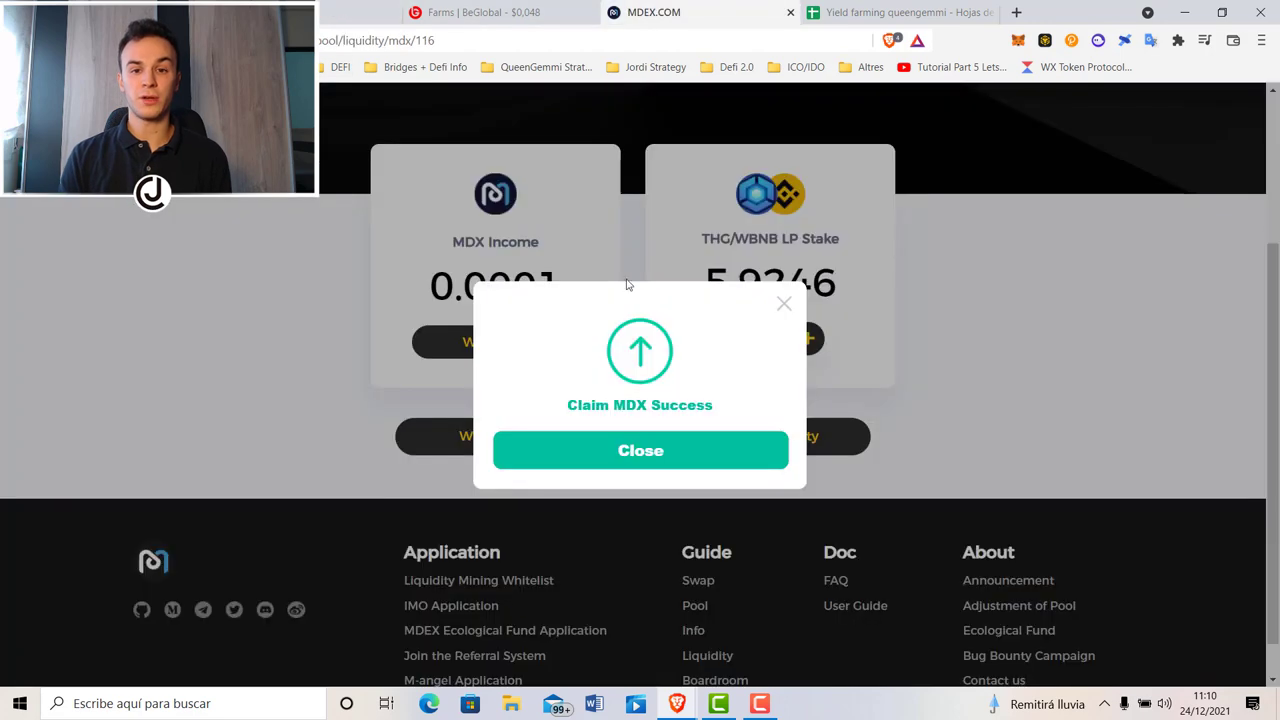
- Open the MDEX liquidity list and look through the available farming pools
click(328, 114)
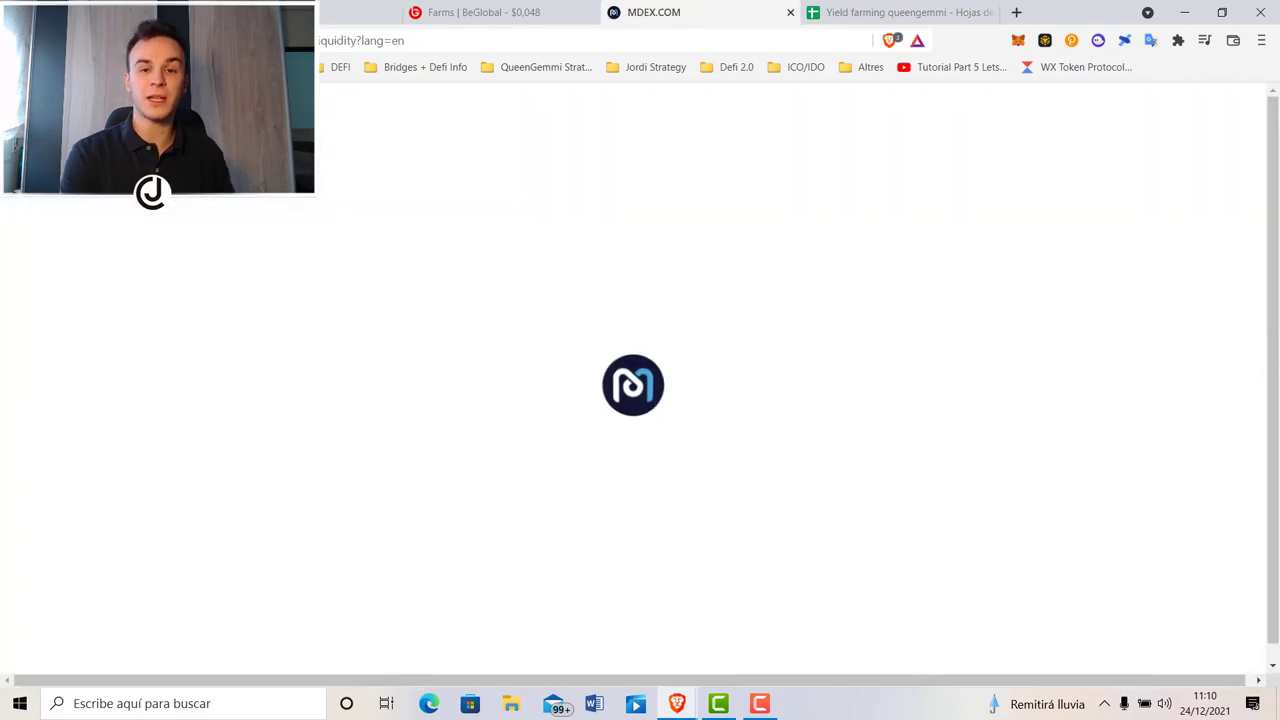
scroll(629, 372, down, 15)
scroll(630, 374, up, 5)
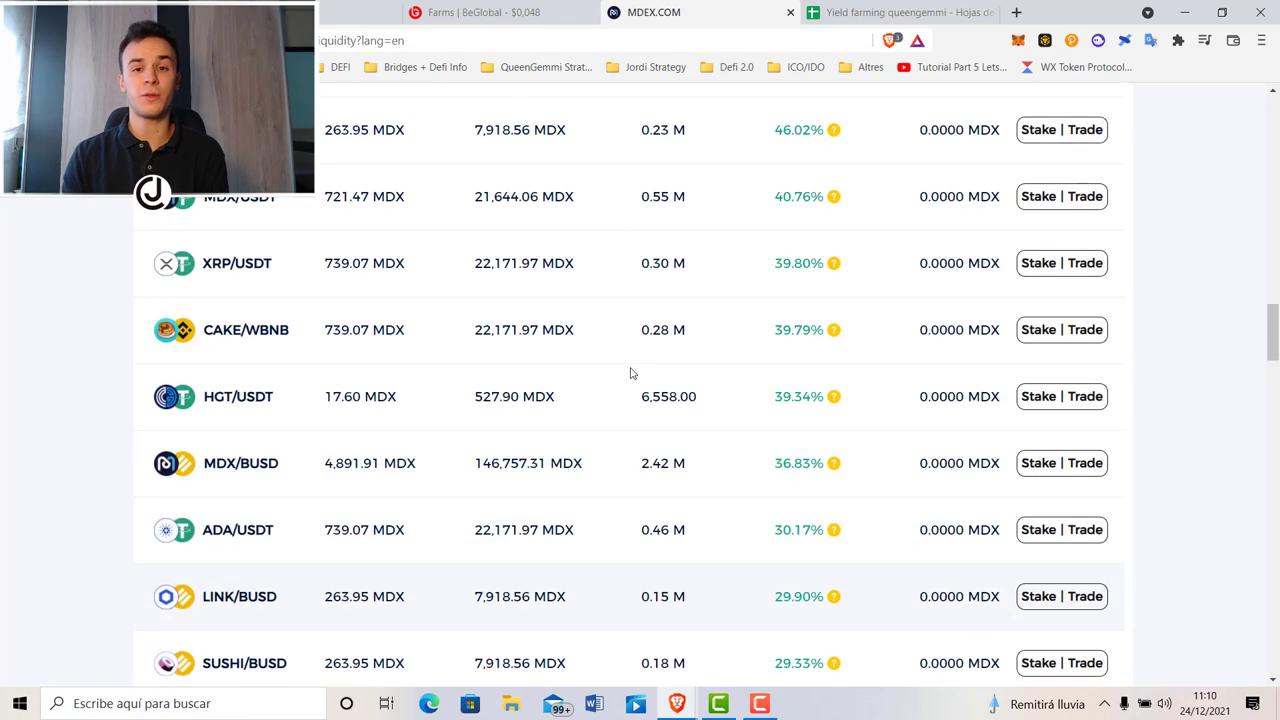
- Switch to BeGlobal, open its exchange and choose GLB as the token to swap from
click(482, 12)
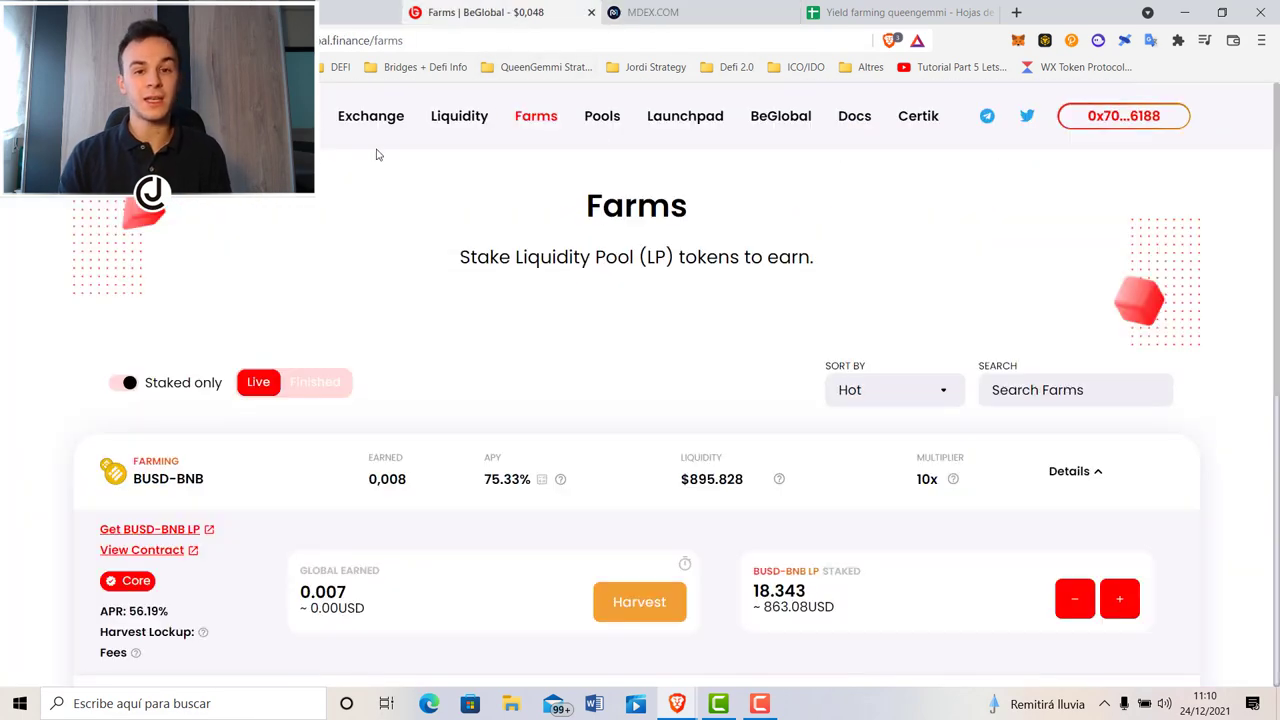
click(346, 130)
click(728, 505)
text(g)
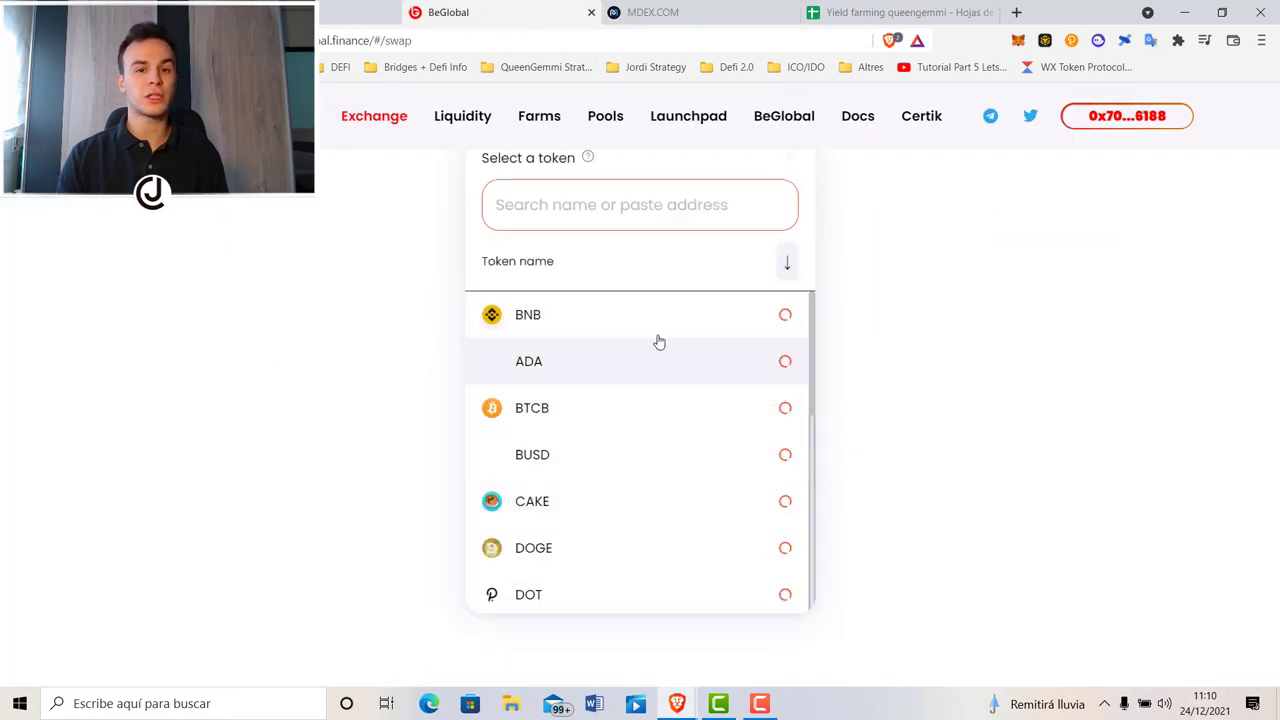
text(lb)
click(626, 314)
- Choose USDT as the token to receive and enter the entire GLB balance as the amount
click(714, 460)
text(us)
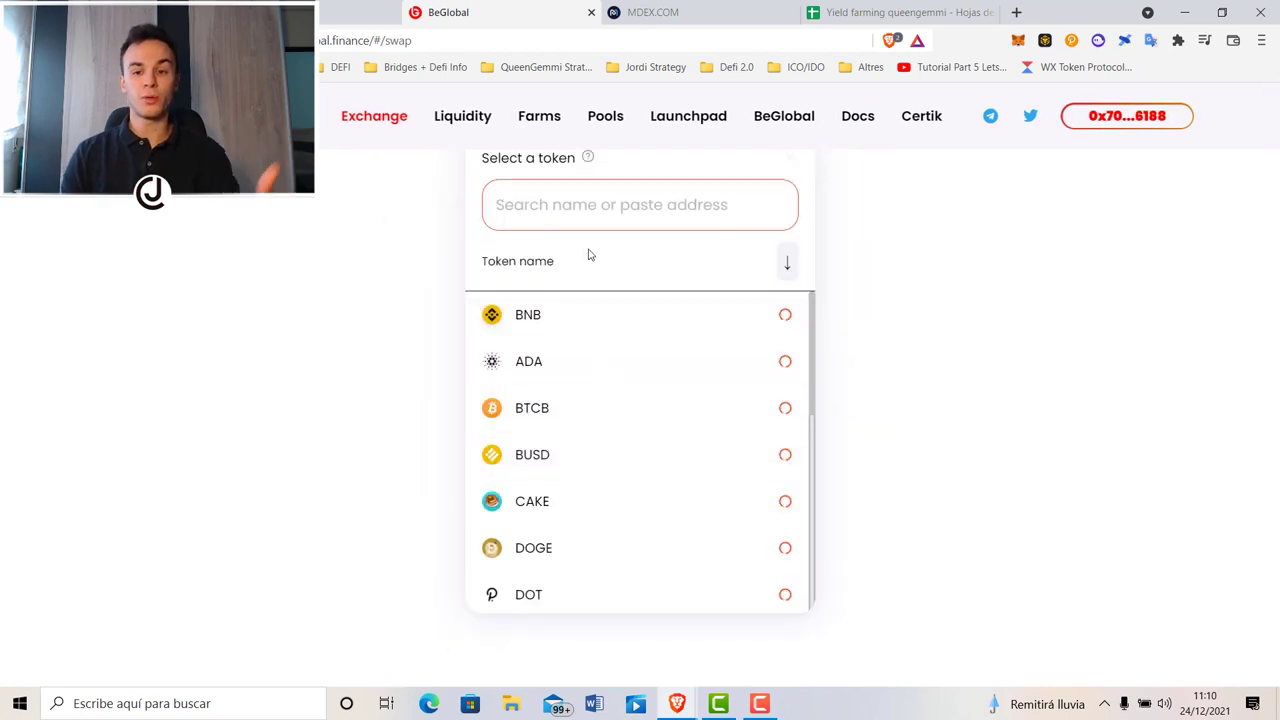
text(dt)
click(606, 306)
click(677, 337)
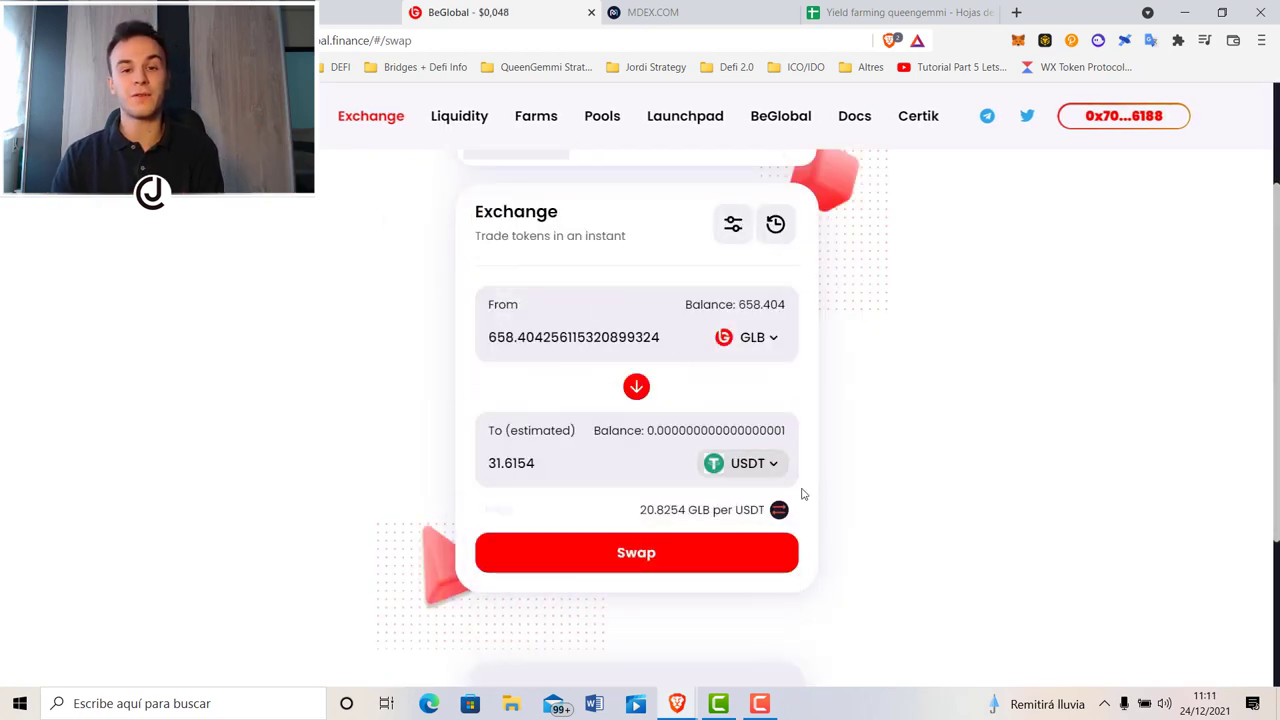
- Execute the GLB to USDT swap, confirm the transaction in MetaMask and dismiss the result message
click(672, 561)
click(645, 552)
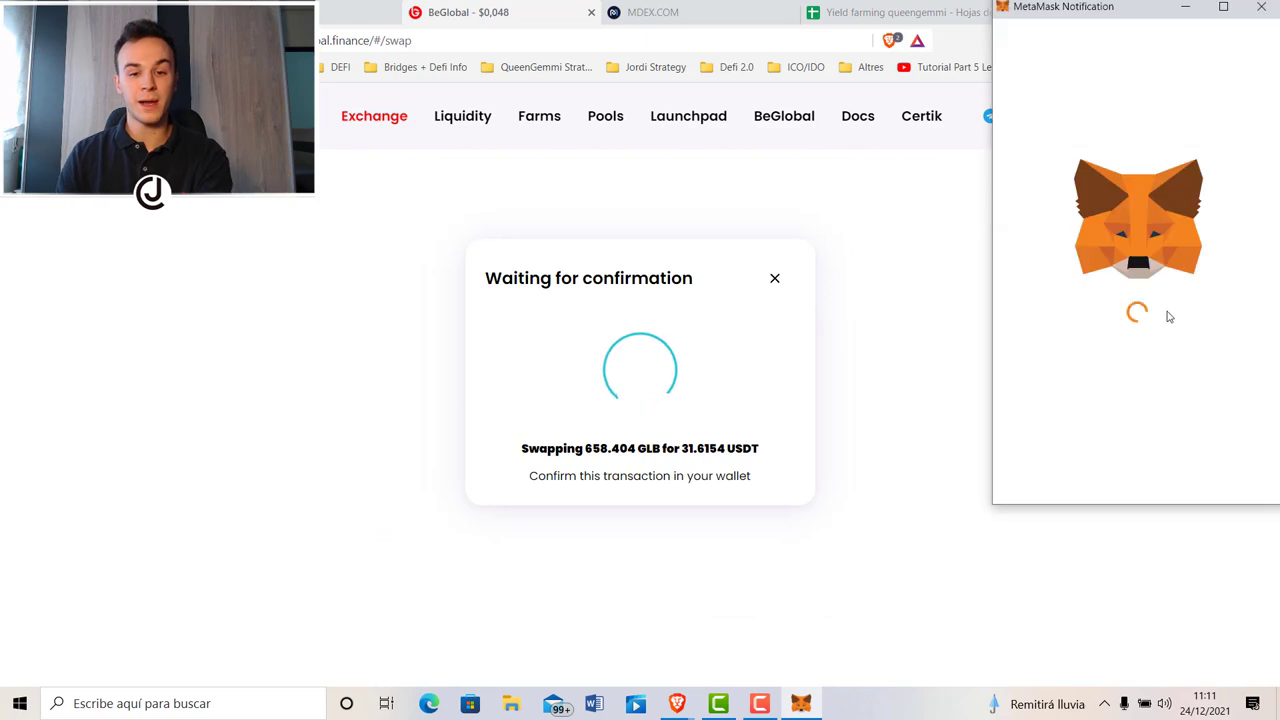
click(1185, 472)
click(645, 489)
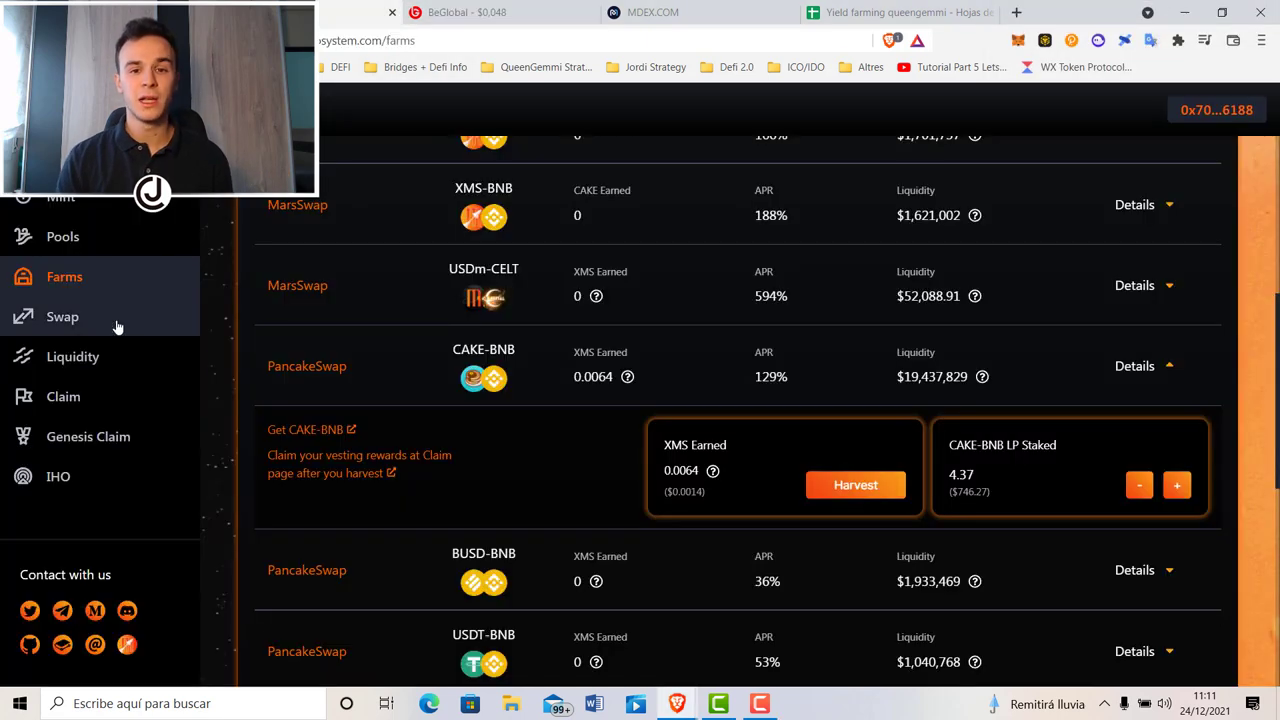
- Claim the XMS farms and pools rewards on the Mars site and confirm the transaction in MetaMask
click(85, 396)
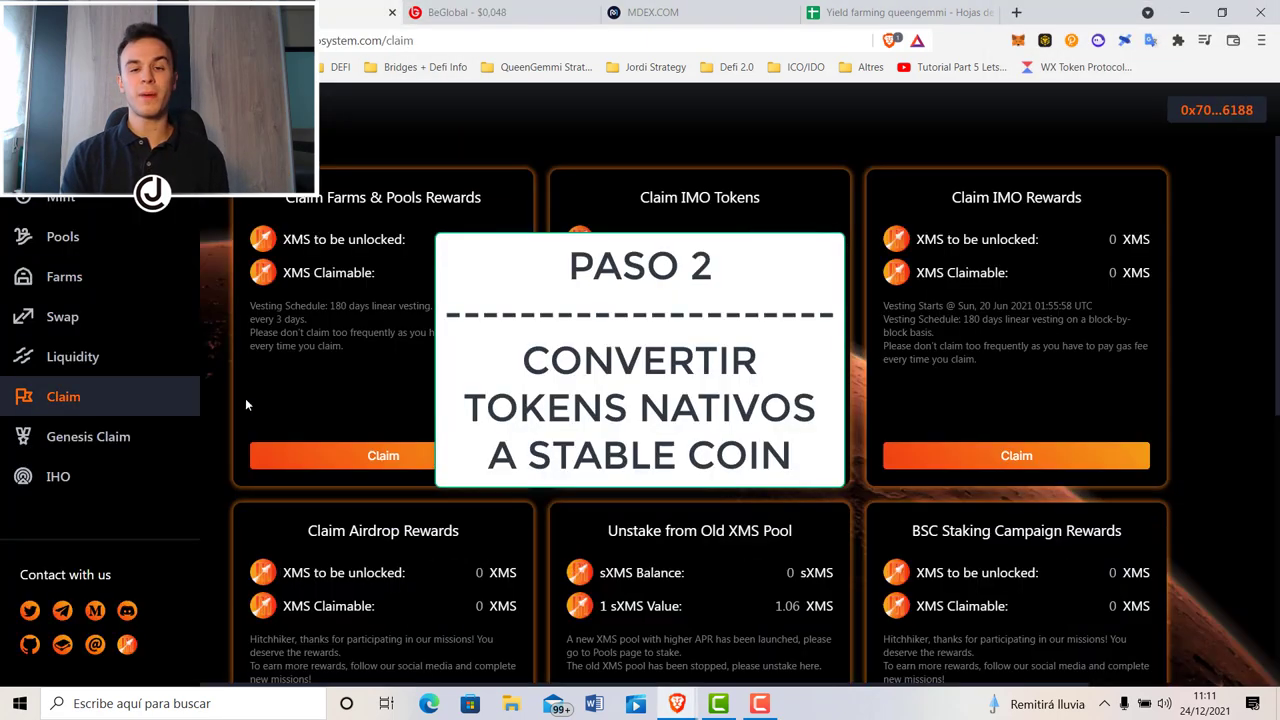
click(1171, 471)
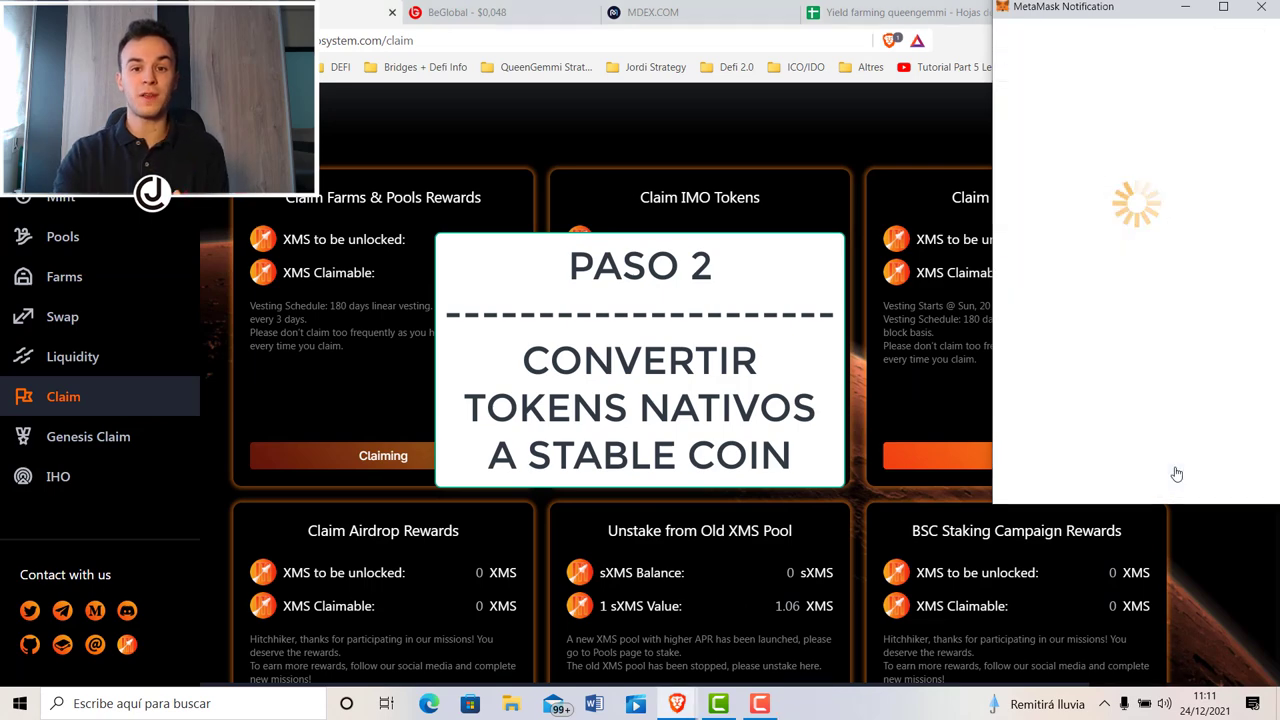
- Set up an MDEX swap of the full MDX balance to USDT and approve the MDX in MetaMask
click(652, 12)
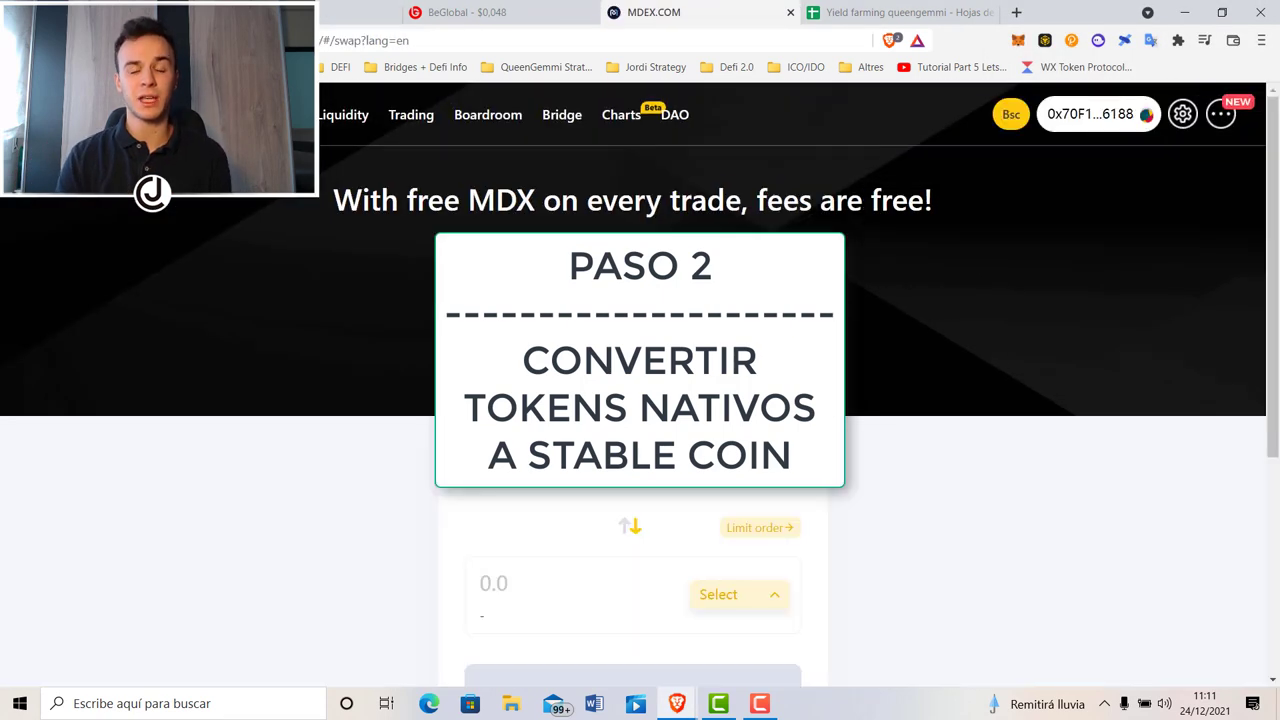
click(737, 450)
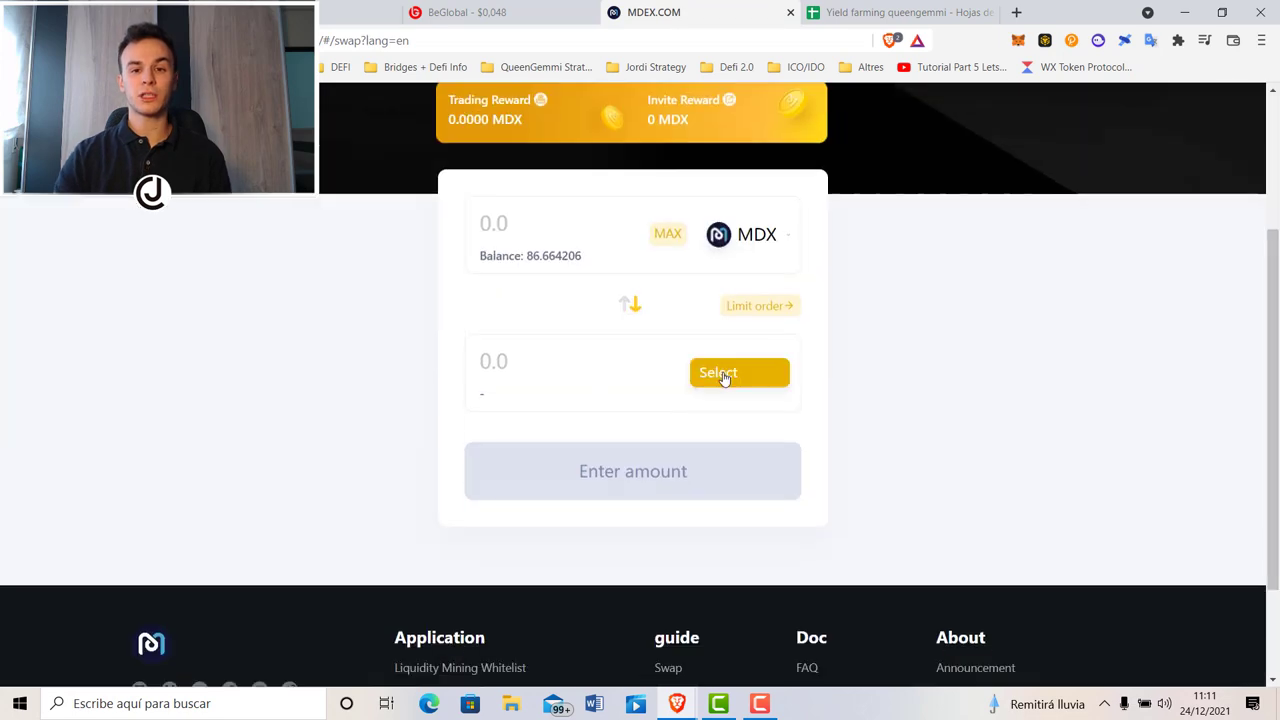
click(723, 374)
click(560, 491)
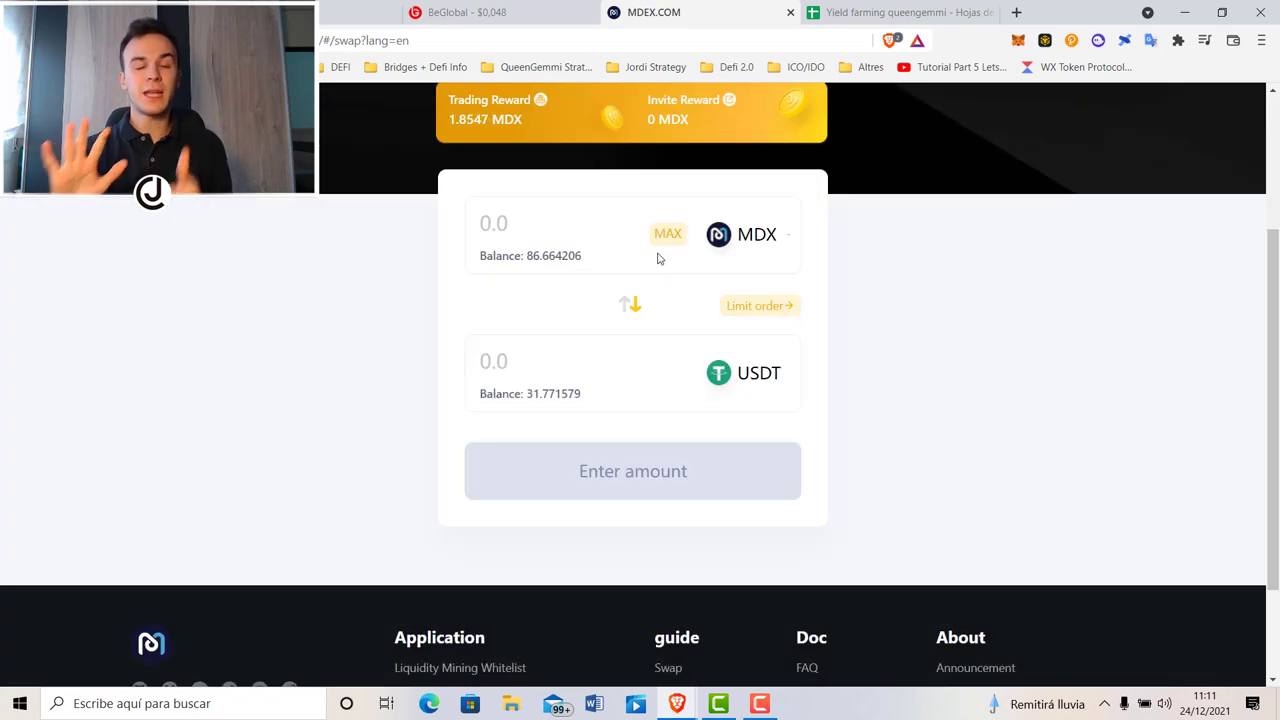
click(666, 234)
click(568, 490)
click(1188, 496)
- Switch to the Mars swap page and set up a swap of the full XMS balance to USDT
click(350, 8)
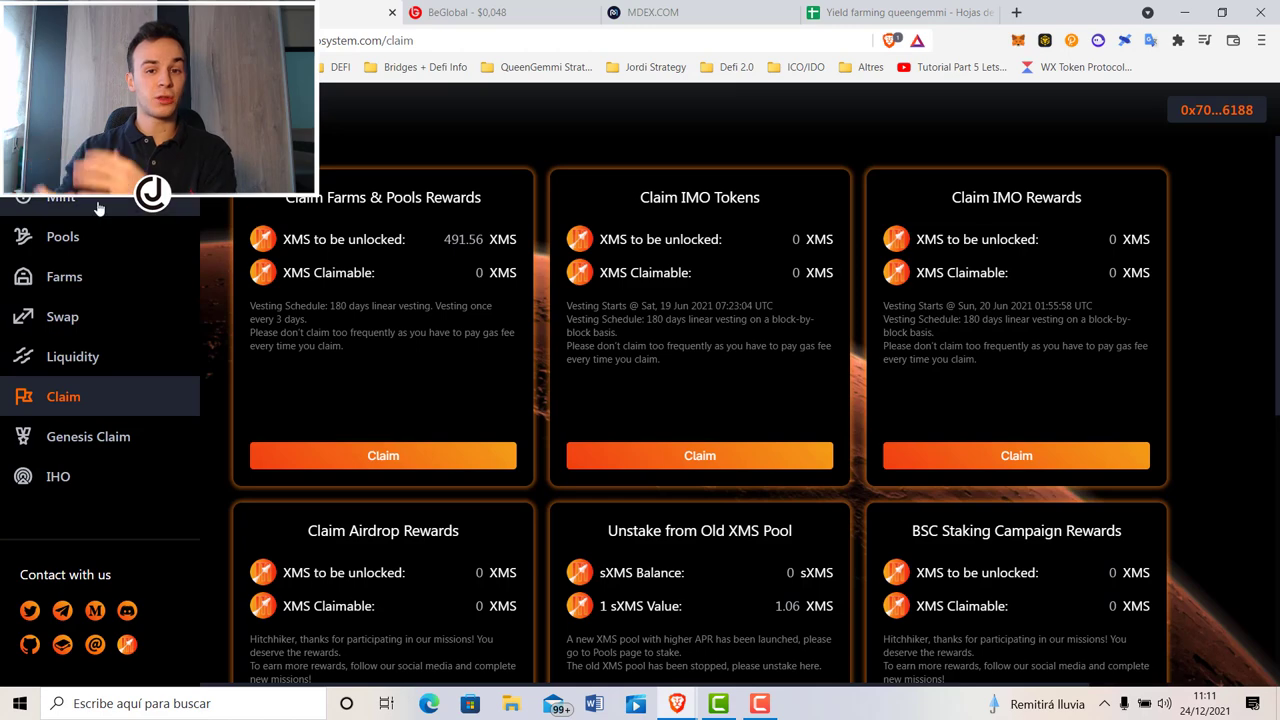
click(94, 317)
click(835, 335)
click(651, 360)
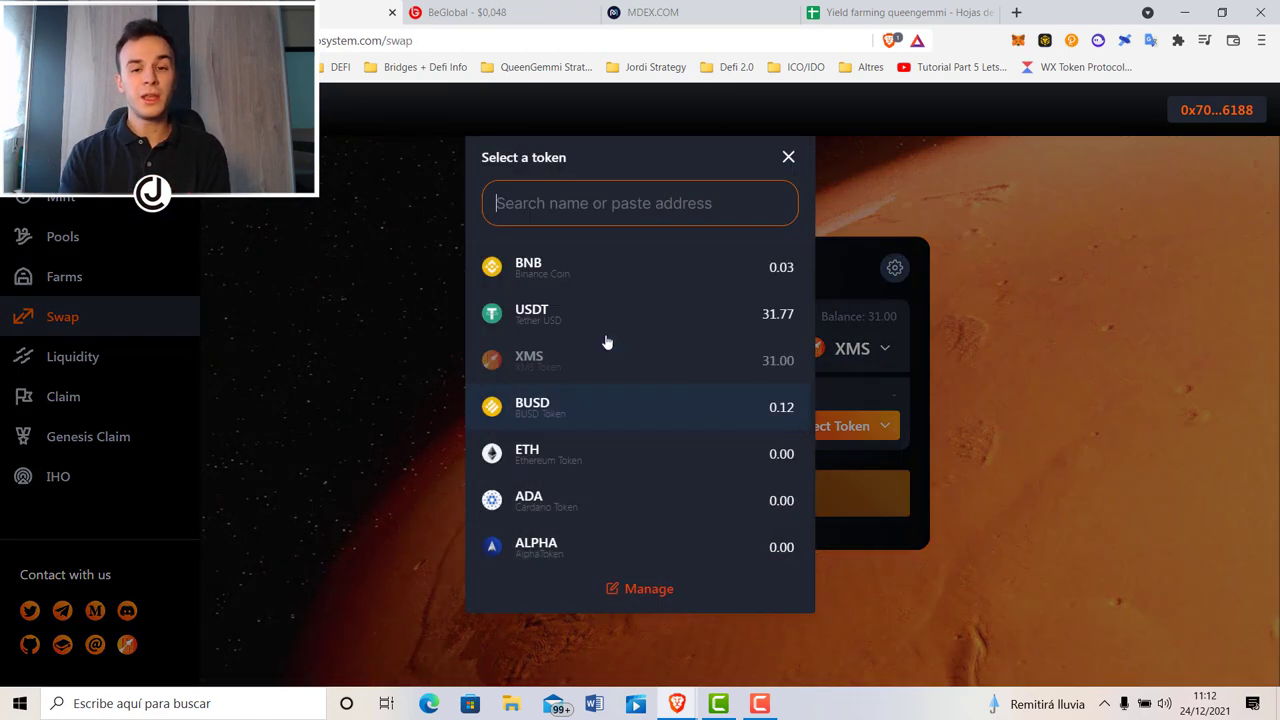
click(640, 314)
click(769, 346)
- Execute the XMS to USDT swap, confirm it in MetaMask and close the result message
click(746, 449)
click(640, 506)
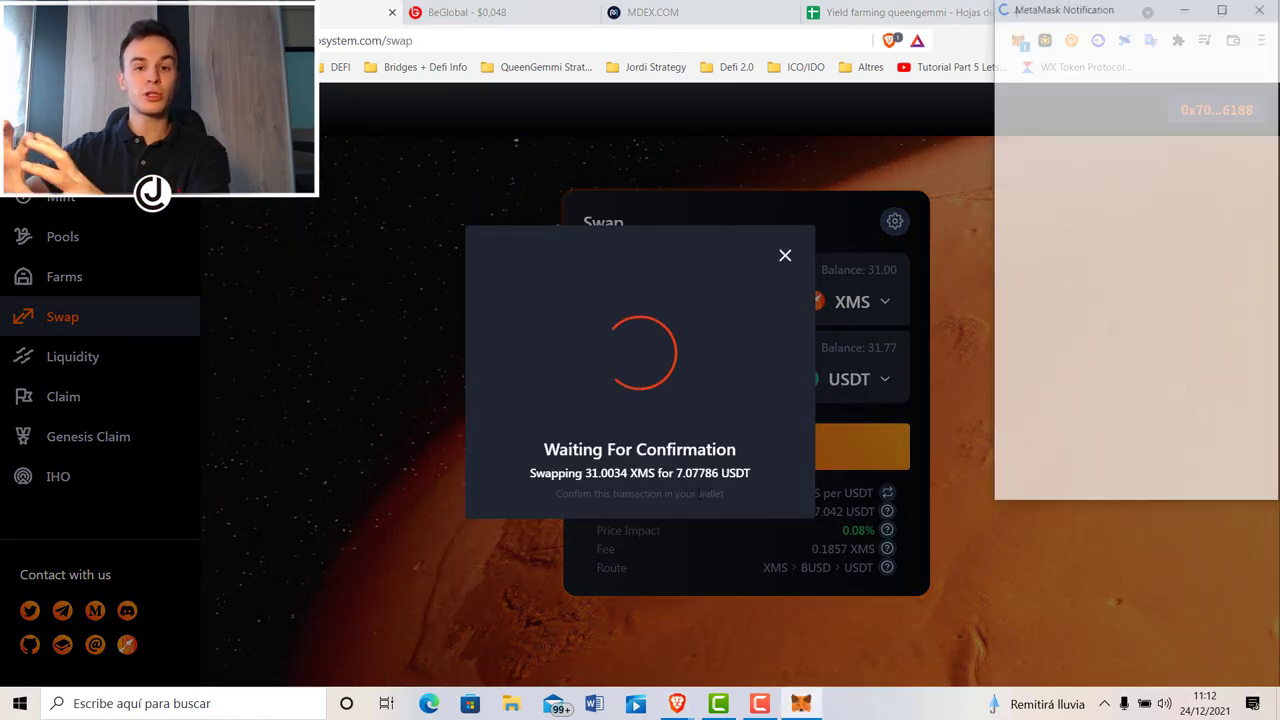
click(1163, 474)
click(705, 495)
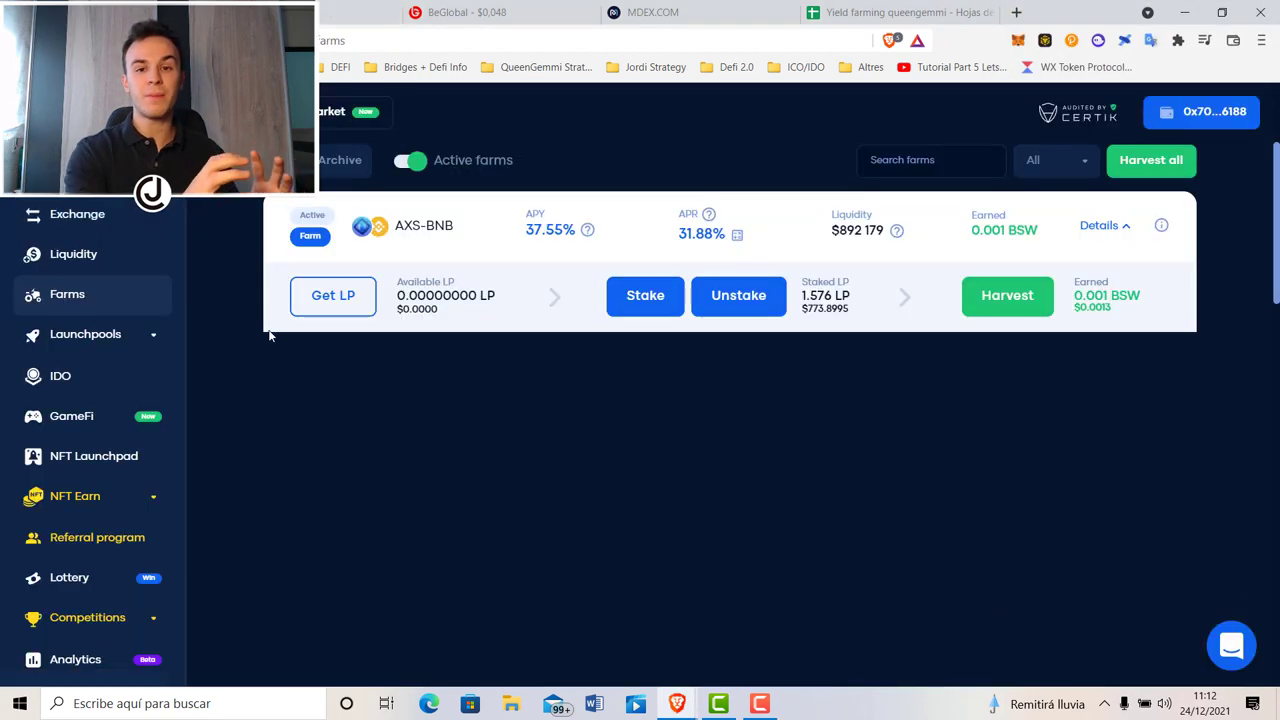
- Open the Biswap exchange and set up a swap of the full BSW balance to USDT
click(65, 212)
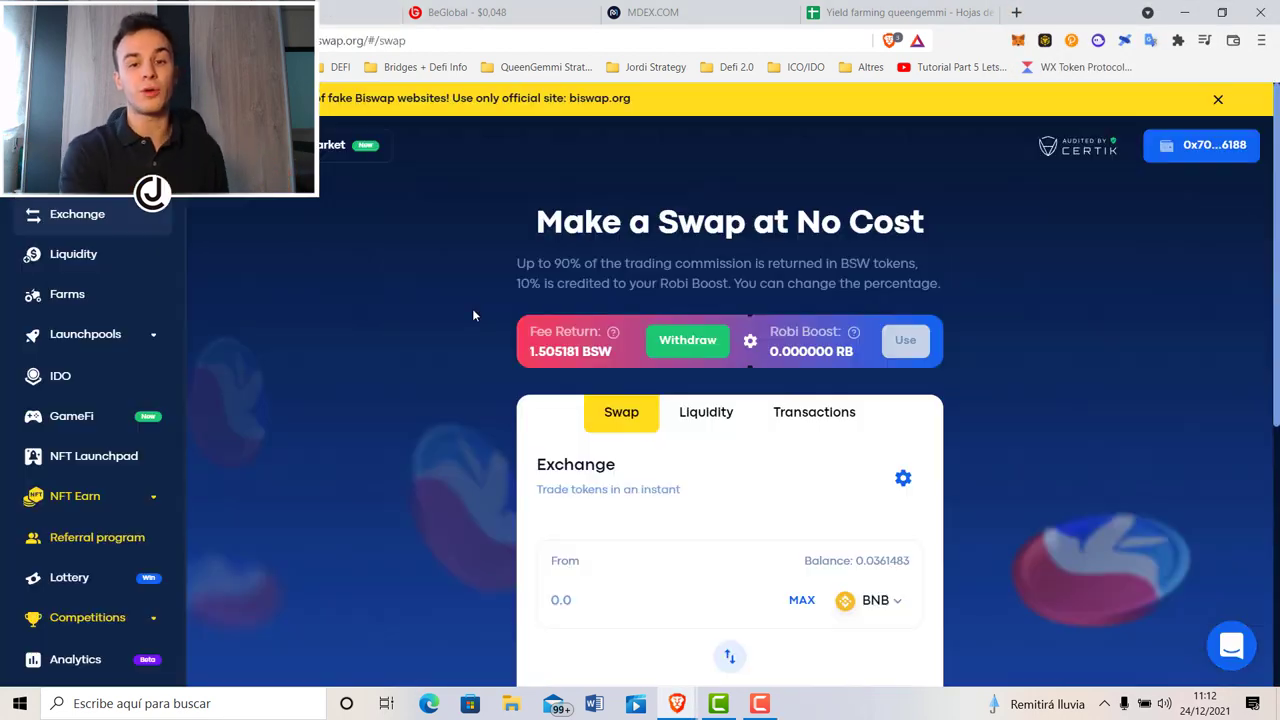
scroll(472, 308, down, 2)
click(870, 380)
click(640, 532)
click(850, 521)
click(640, 486)
click(780, 375)
- Execute the BSW to USDT swap, confirm it in MetaMask and close the result message
scroll(743, 430, down, 2)
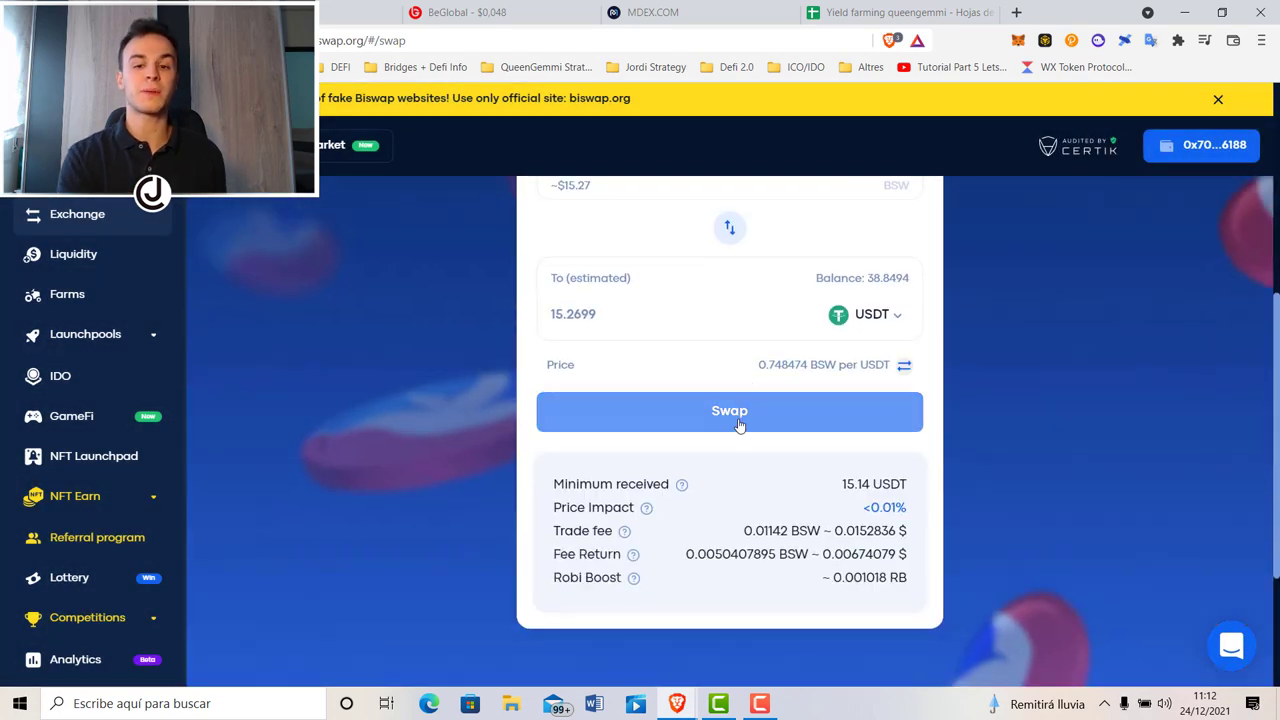
click(743, 430)
click(680, 563)
scroll(1092, 446, down, 3)
click(1168, 480)
click(640, 508)
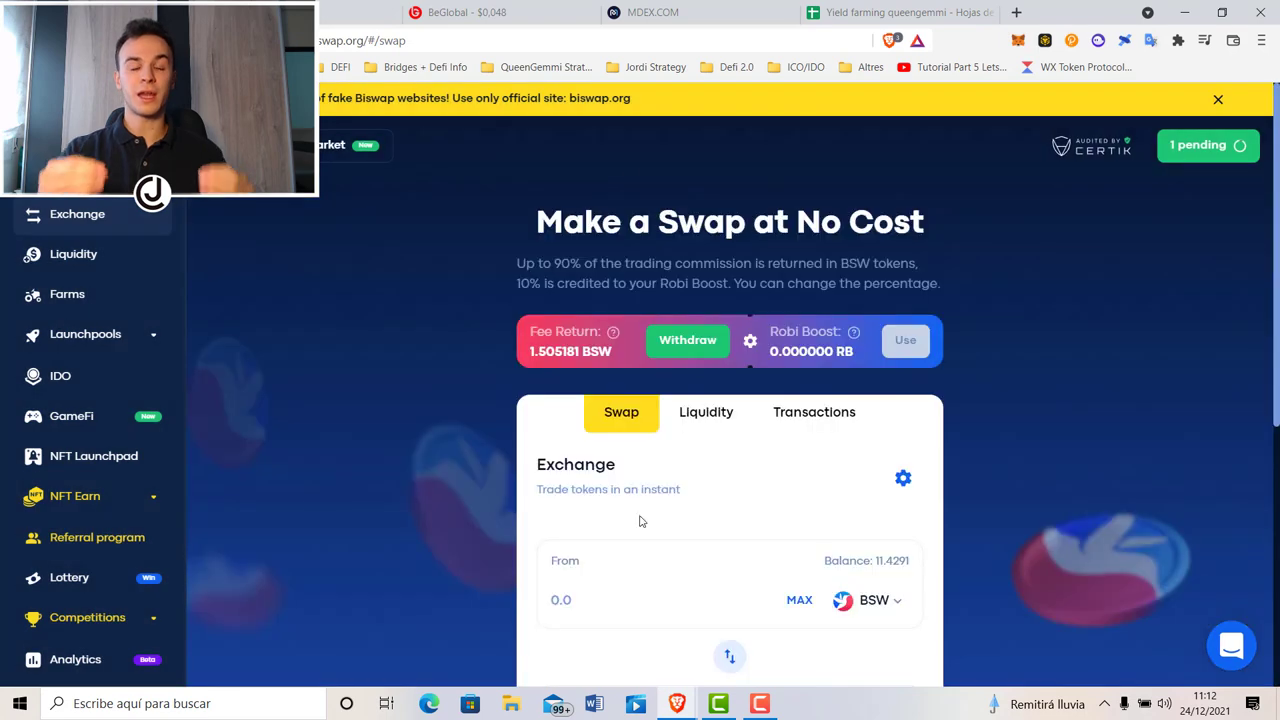
- Return to MDEX and complete the MDX to USDT swap by confirming it in MetaMask
click(653, 12)
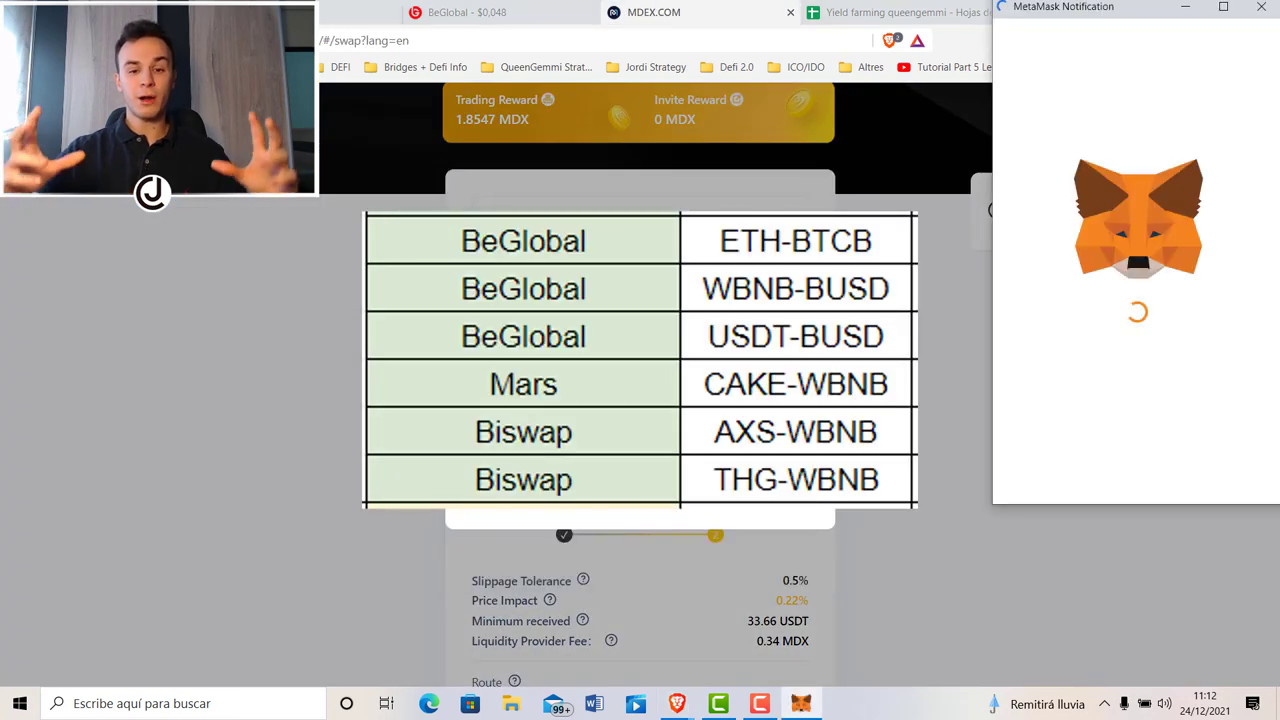
click(1174, 483)
click(583, 543)
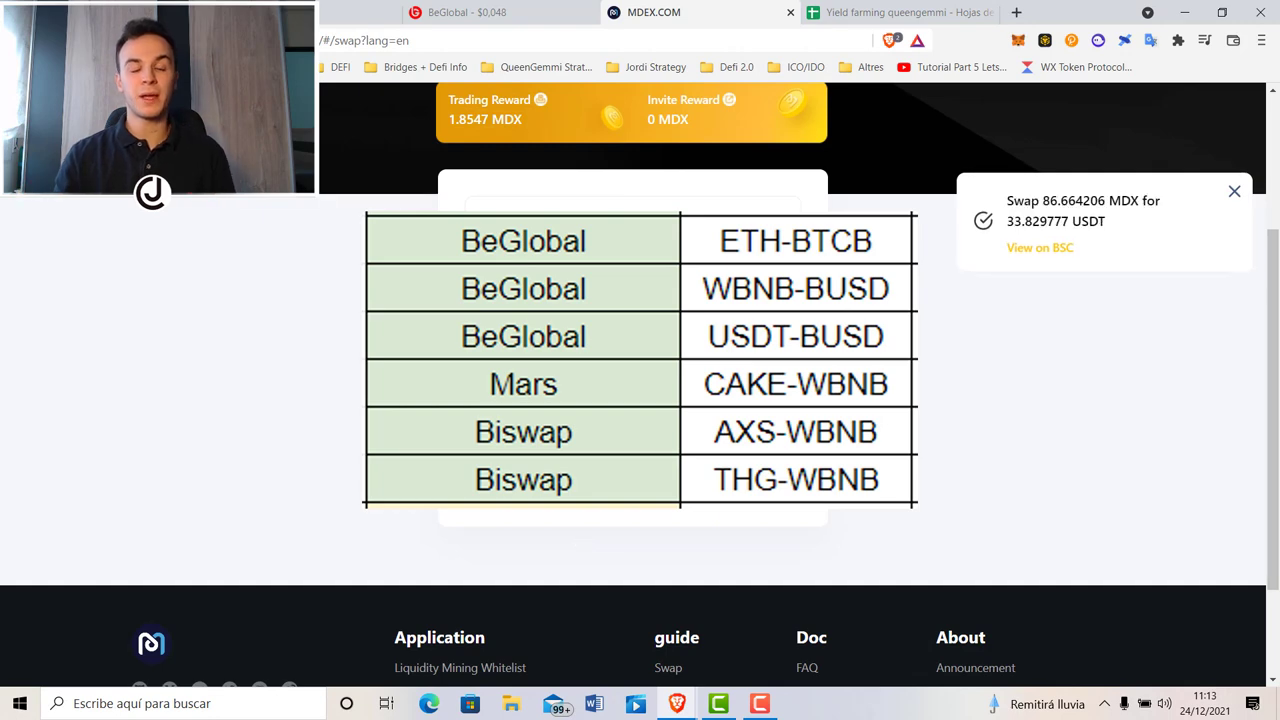
- Return to the Biswap exchange, choose another token to swap from and fill in its maximum amount
click(505, 11)
click(330, 12)
click(120, 12)
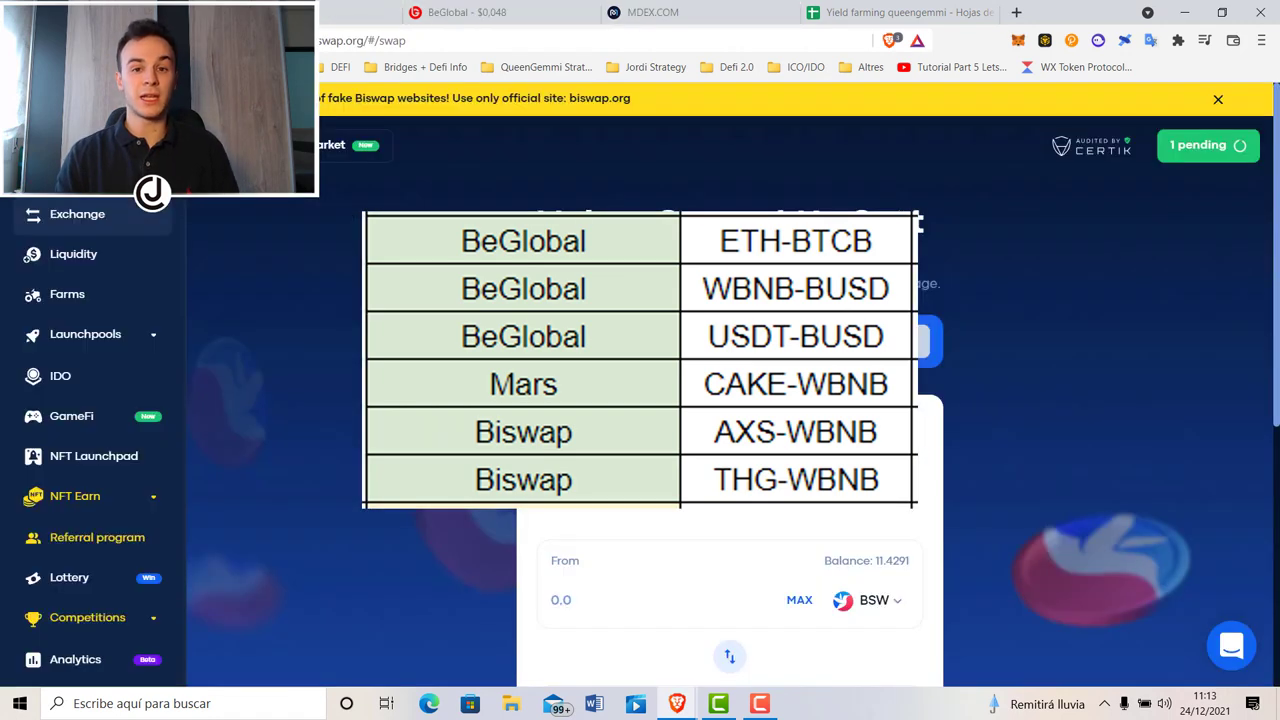
scroll(729, 400, down, 2)
click(868, 355)
click(640, 484)
click(805, 355)
- Unstake all USDT-BUSD LP tokens from the BeGlobal farm and confirm the transaction in MetaMask
click(513, 17)
click(536, 118)
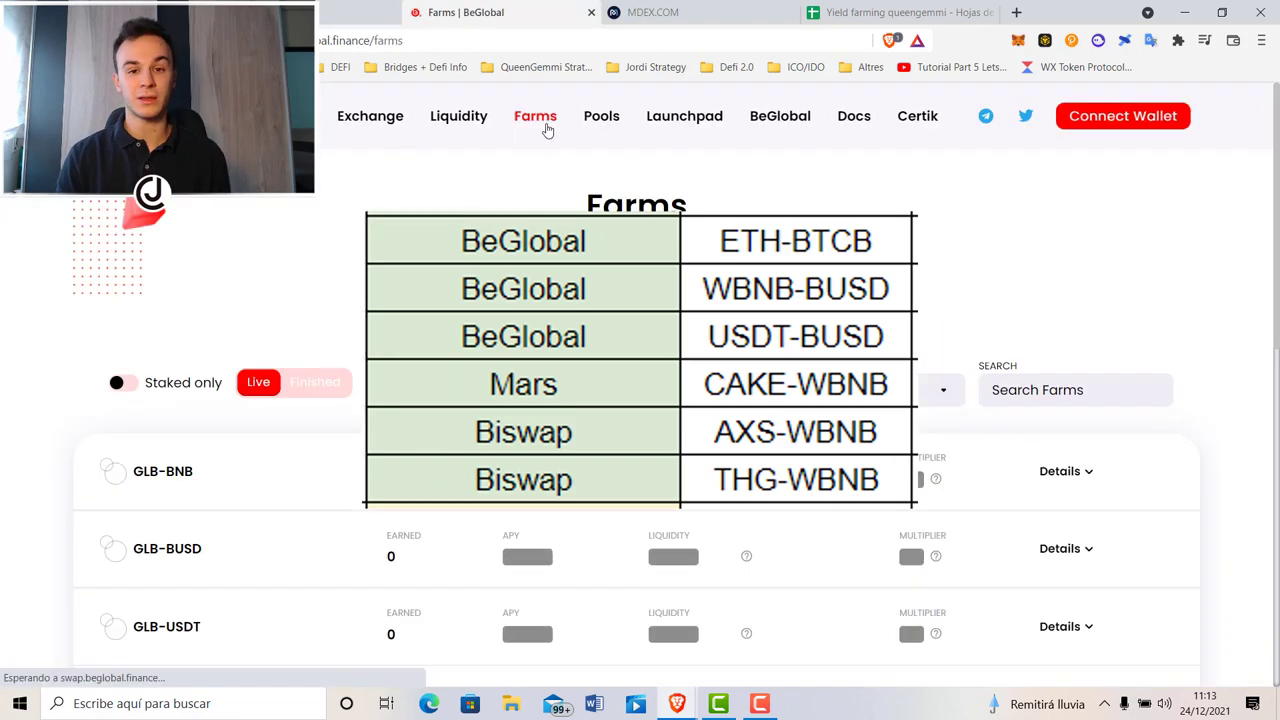
scroll(490, 348, down, 5)
scroll(490, 348, down, 4)
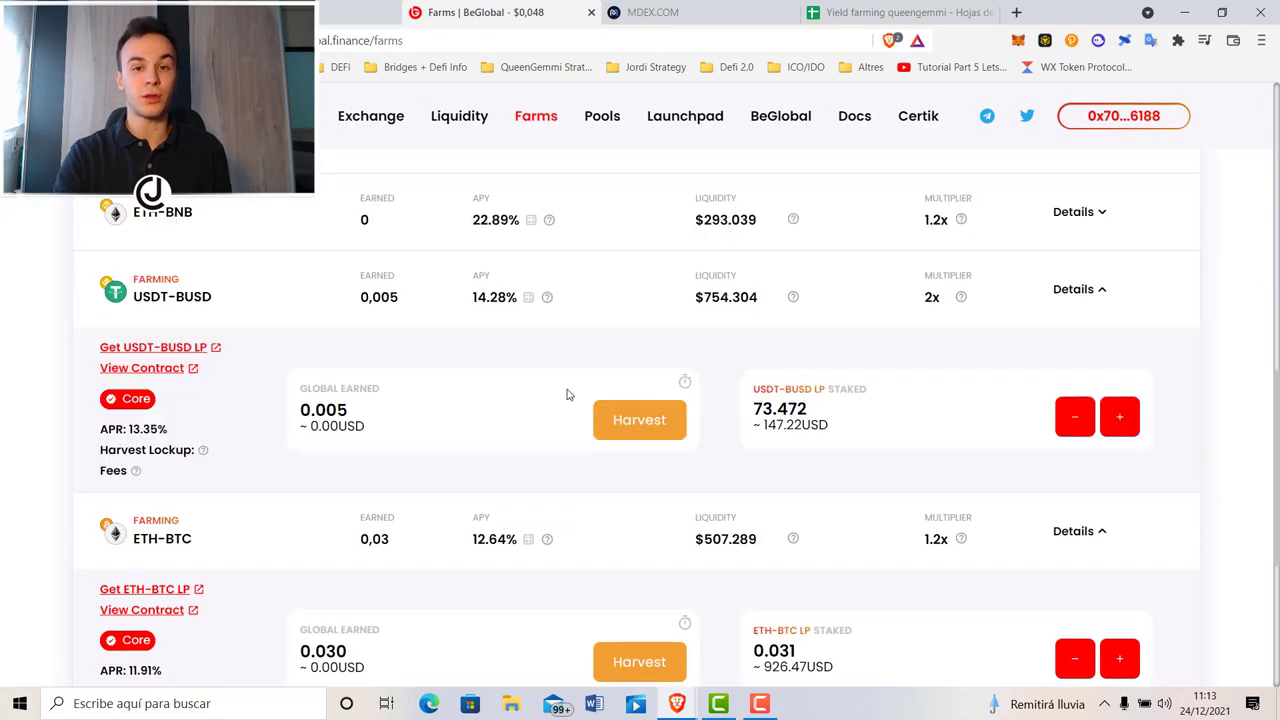
click(1075, 415)
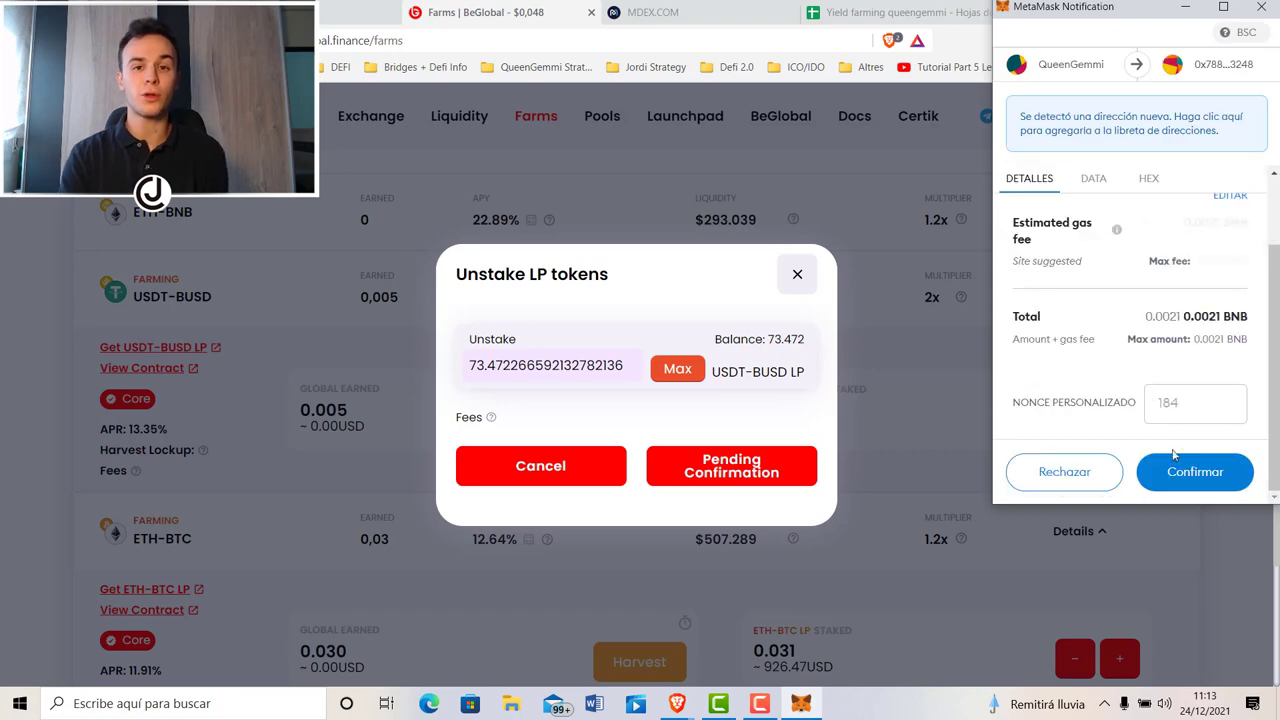
click(1175, 466)
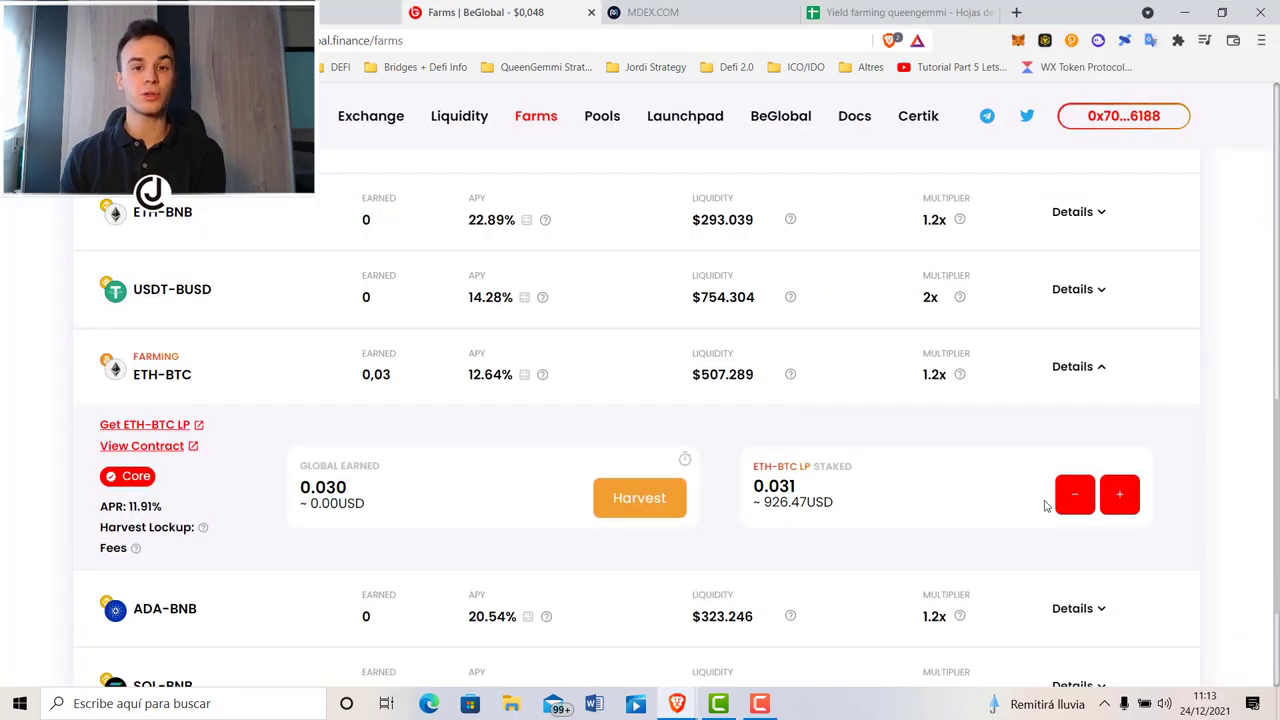
- Unstake the maximum amount of ETH-BTC LP tokens from its farm and confirm it in MetaMask
click(1075, 494)
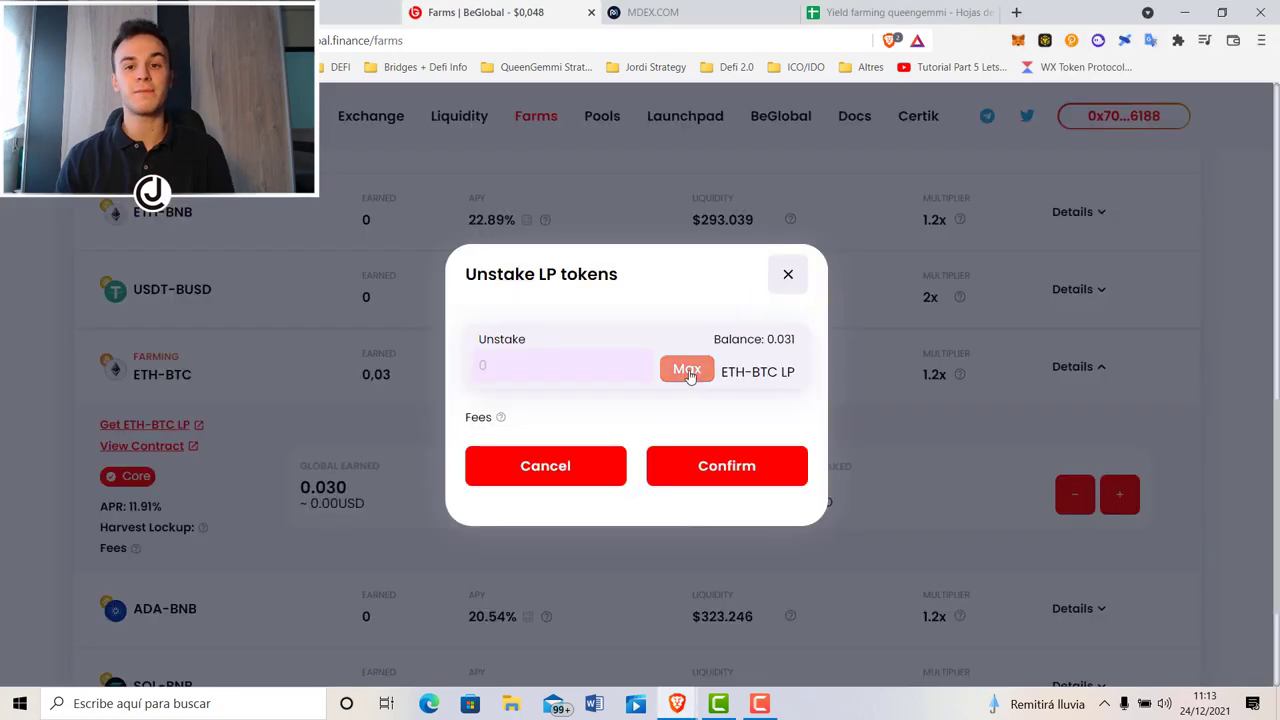
click(686, 369)
click(727, 466)
click(1195, 471)
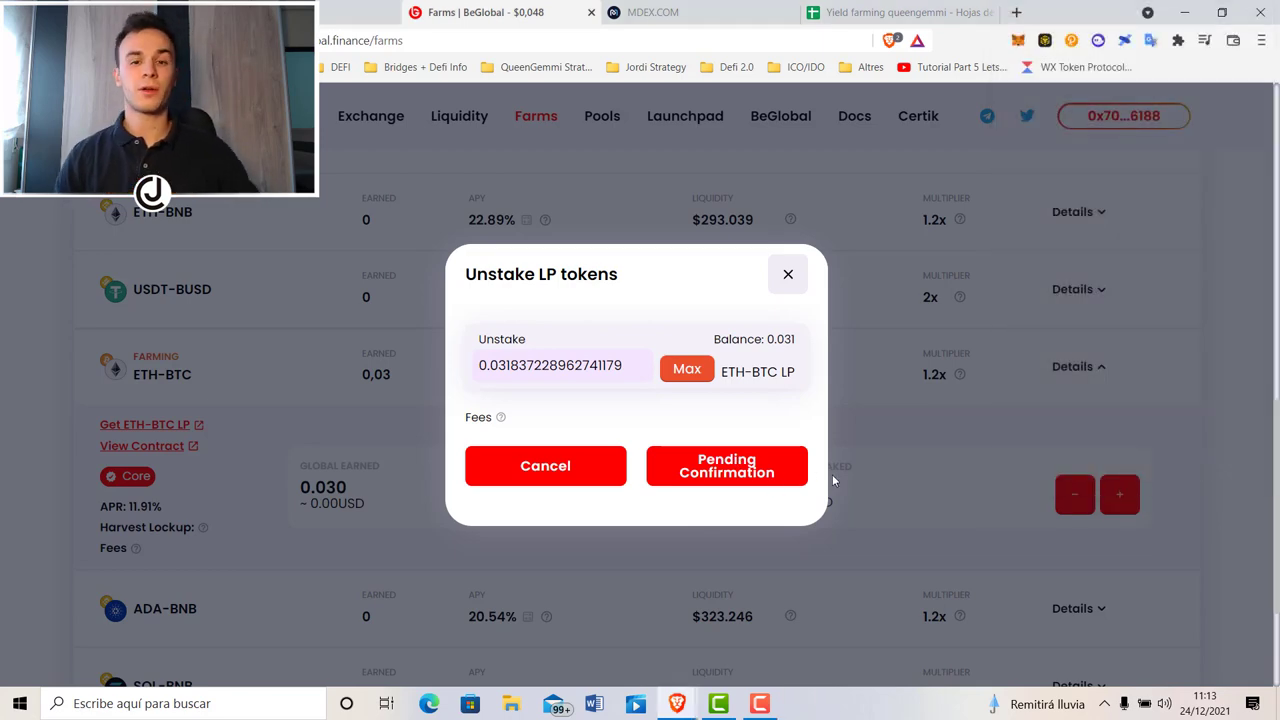
- Open BeGlobal's liquidity page, expand the USDT/BUSD position and open its liquidity removal form
scroll(826, 508, up, 7)
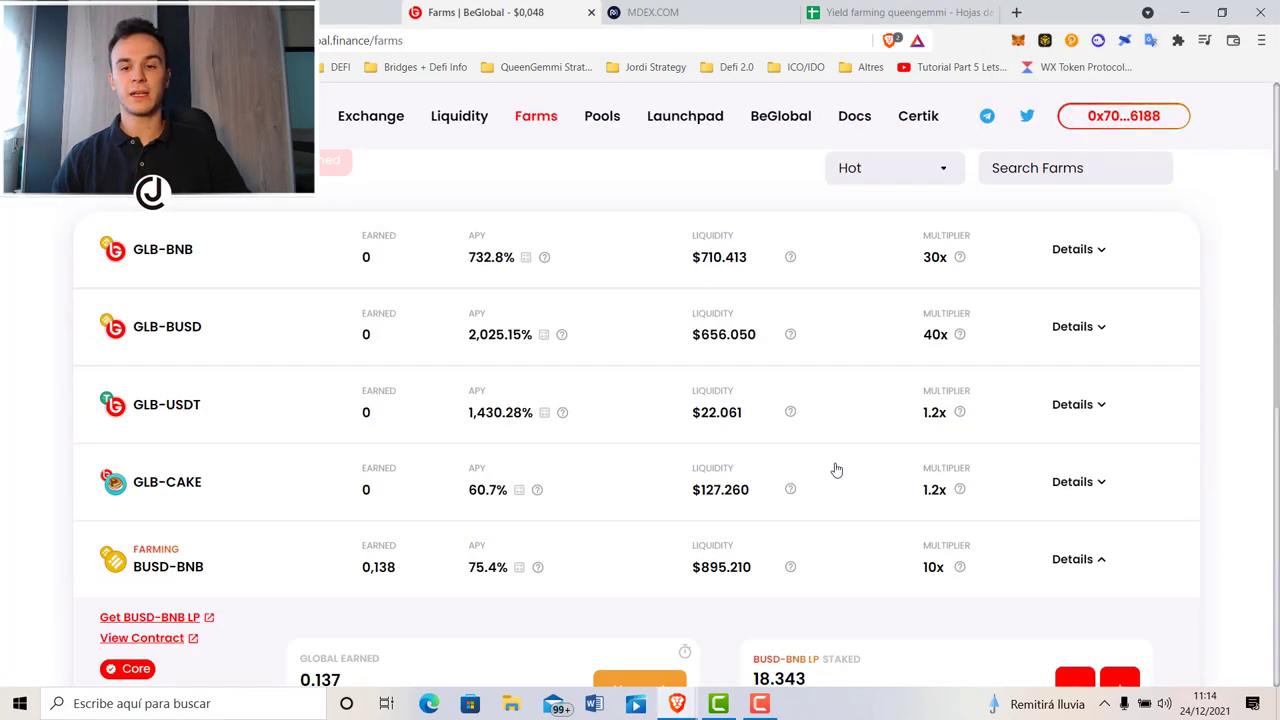
scroll(836, 470, up, 2)
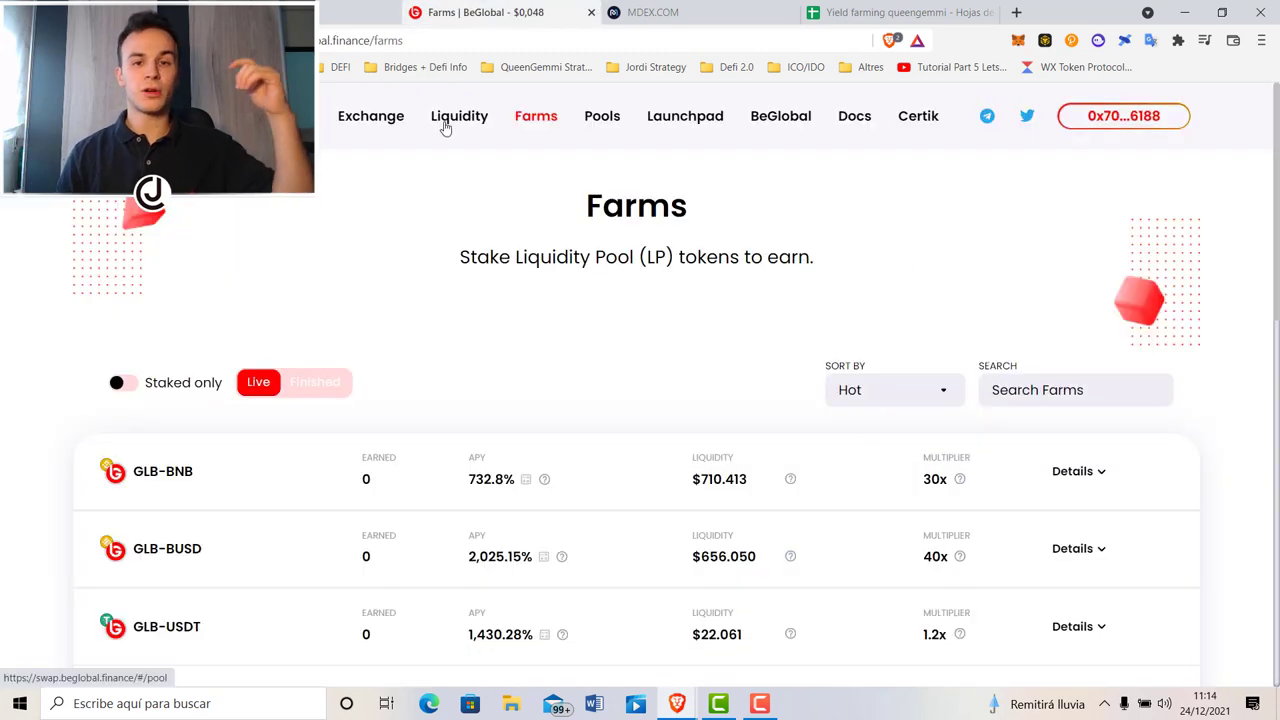
click(445, 118)
scroll(630, 300, down, 2)
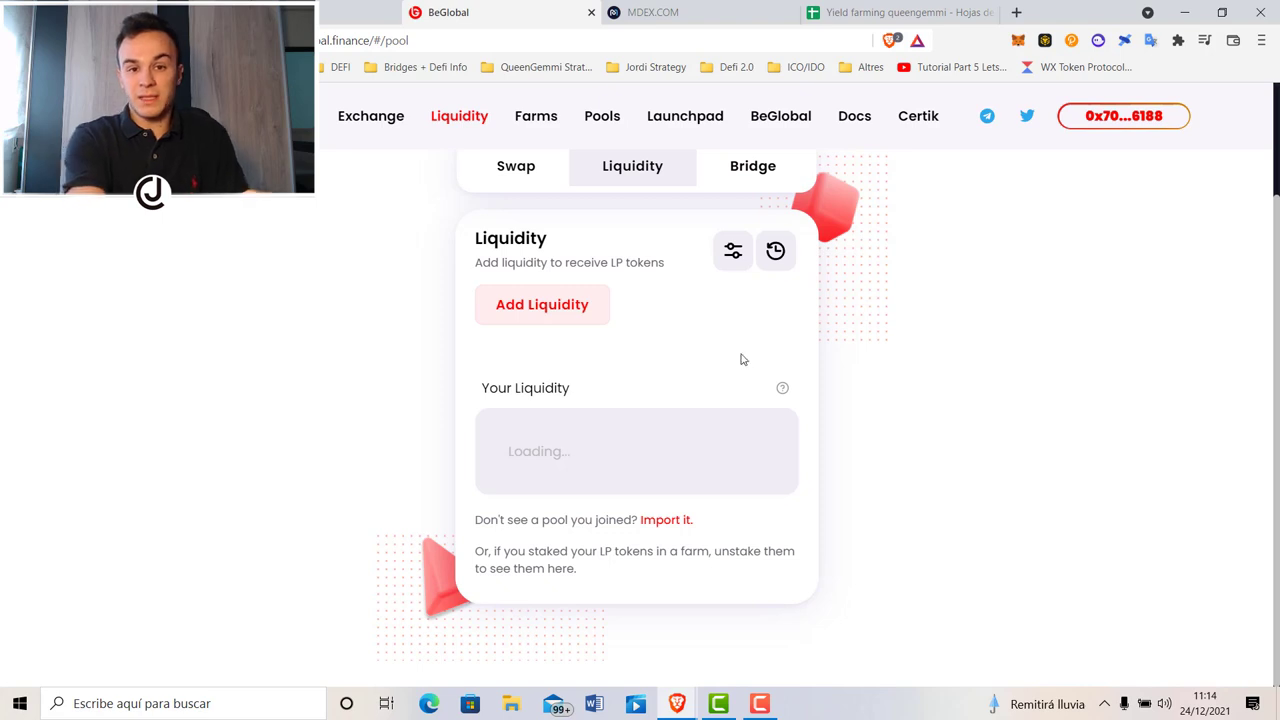
click(626, 434)
scroll(626, 434, down, 2)
click(560, 395)
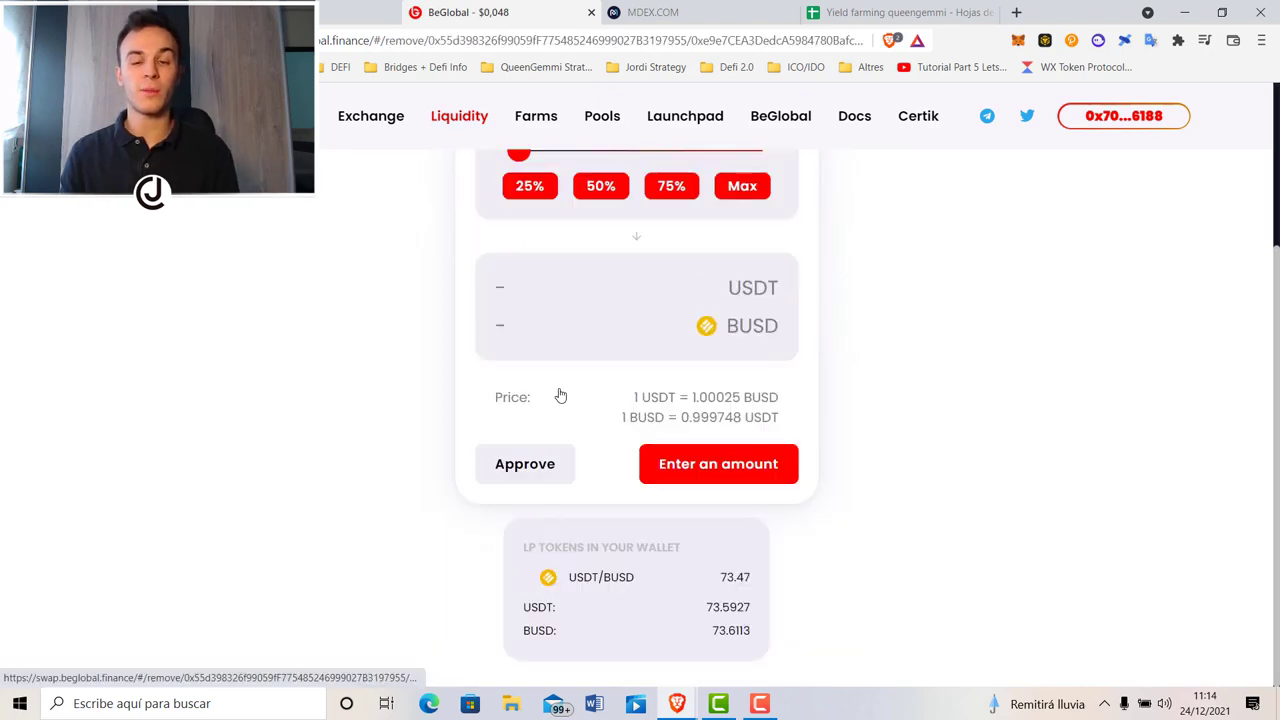
click(740, 407)
scroll(840, 418, down, 2)
scroll(737, 328, up, 2)
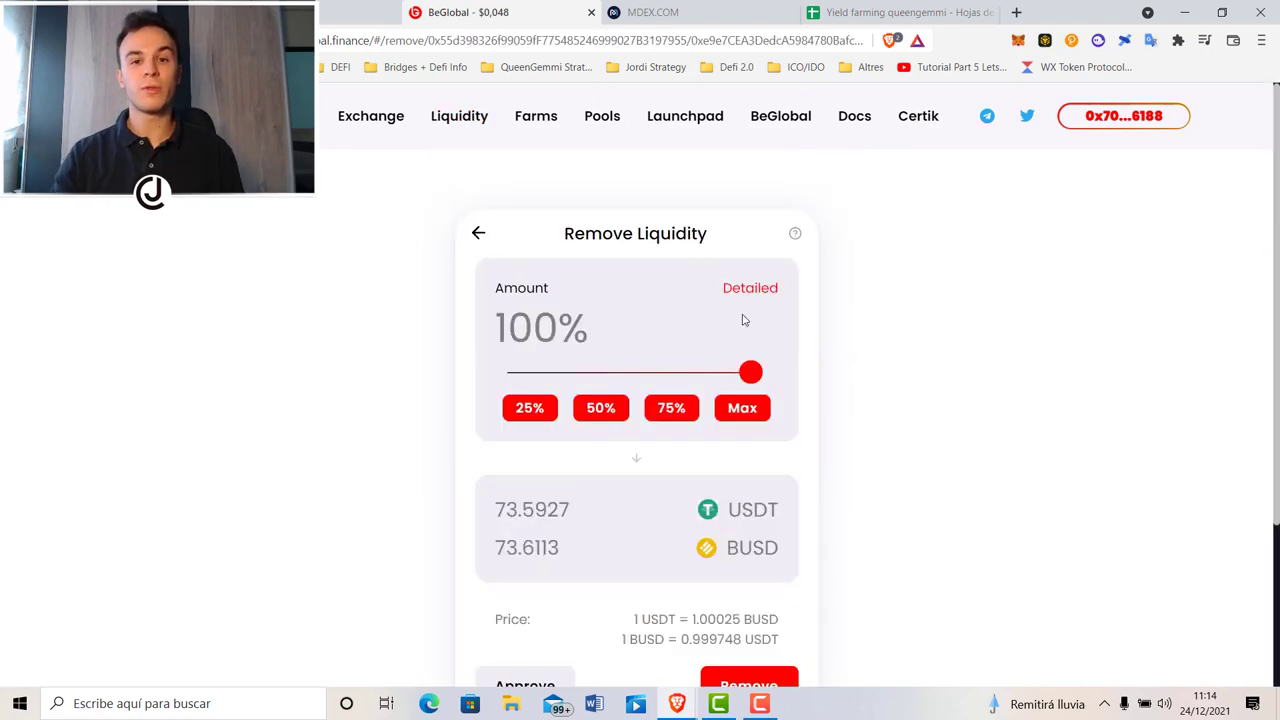
scroll(855, 400, down, 2)
click(77, 40)
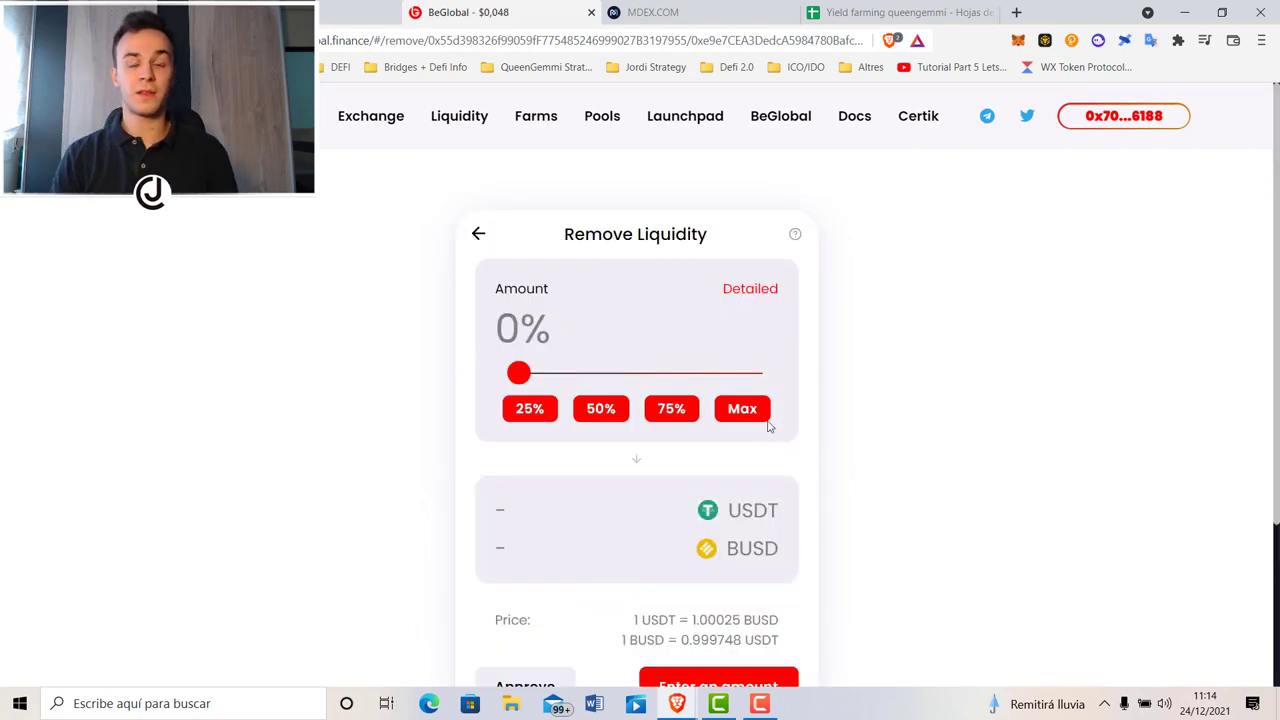
- Set the USDT/BUSD liquidity removal to the maximum amount, approve it and sign the request in MetaMask
click(742, 408)
scroll(700, 430, down, 2)
click(530, 465)
click(1204, 466)
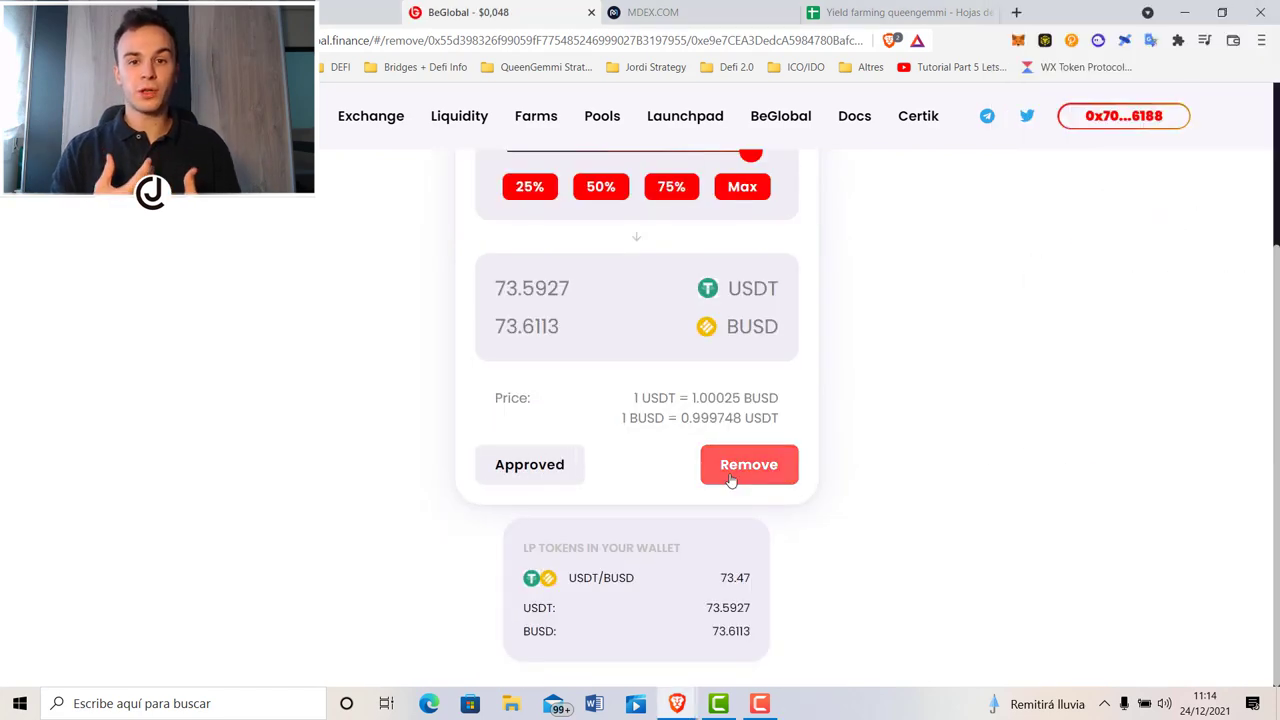
- Remove the USDT/BUSD liquidity, confirm the transaction in MetaMask and return to BeGlobal's liquidity page
click(735, 479)
click(663, 530)
scroll(1184, 347, down, 3)
click(1186, 472)
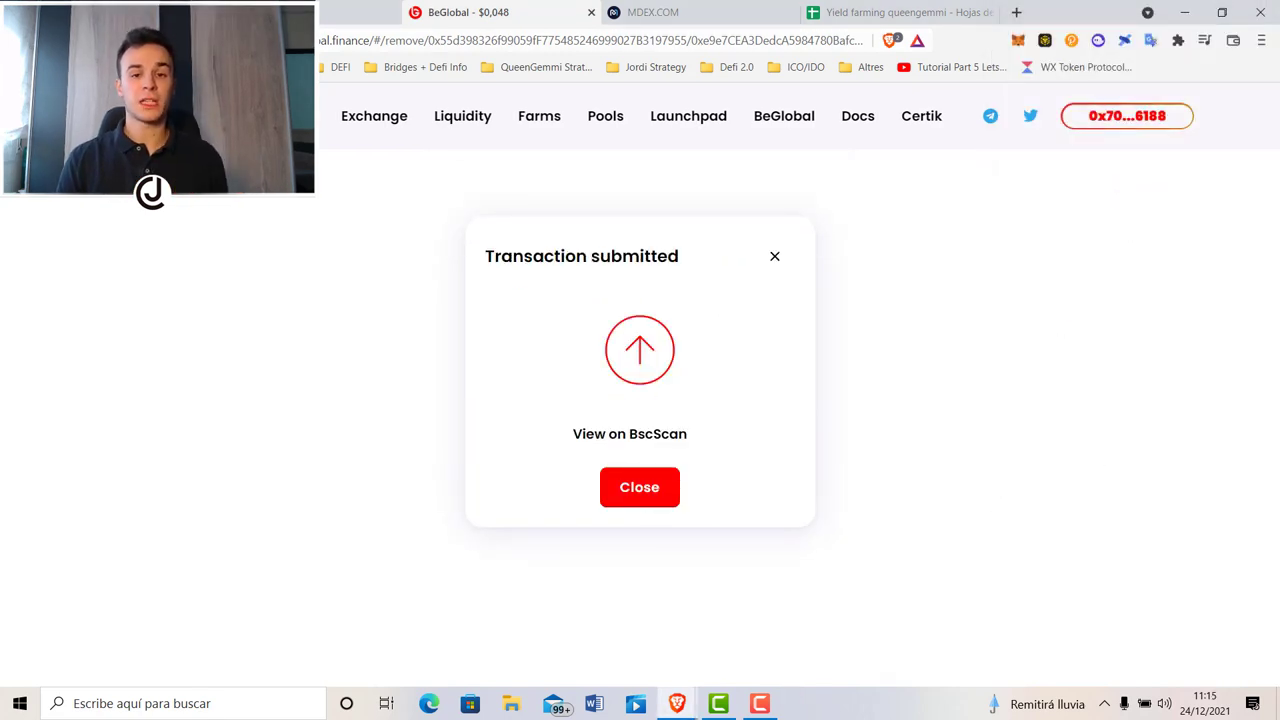
click(640, 487)
scroll(560, 350, up, 2)
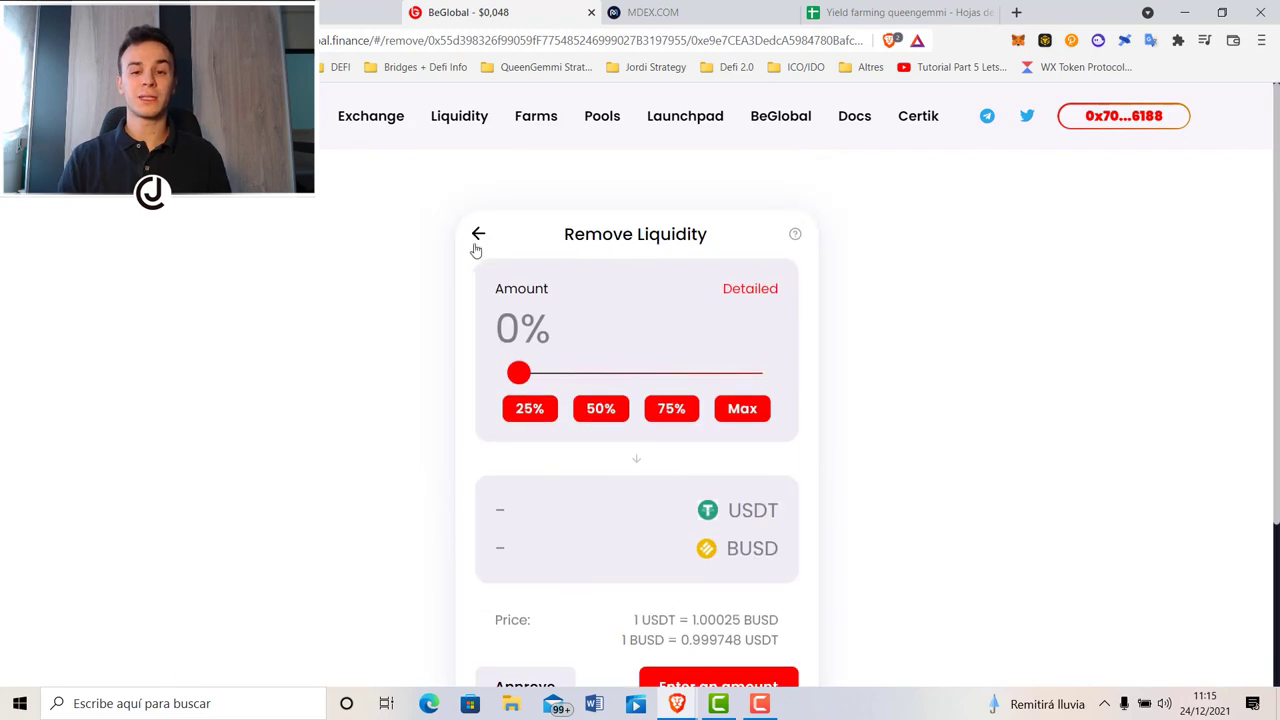
click(477, 234)
scroll(600, 450, down, 2)
click(615, 478)
click(540, 623)
scroll(600, 420, up, 2)
click(757, 408)
scroll(730, 475, down, 2)
key(F5)
click(742, 408)
click(478, 233)
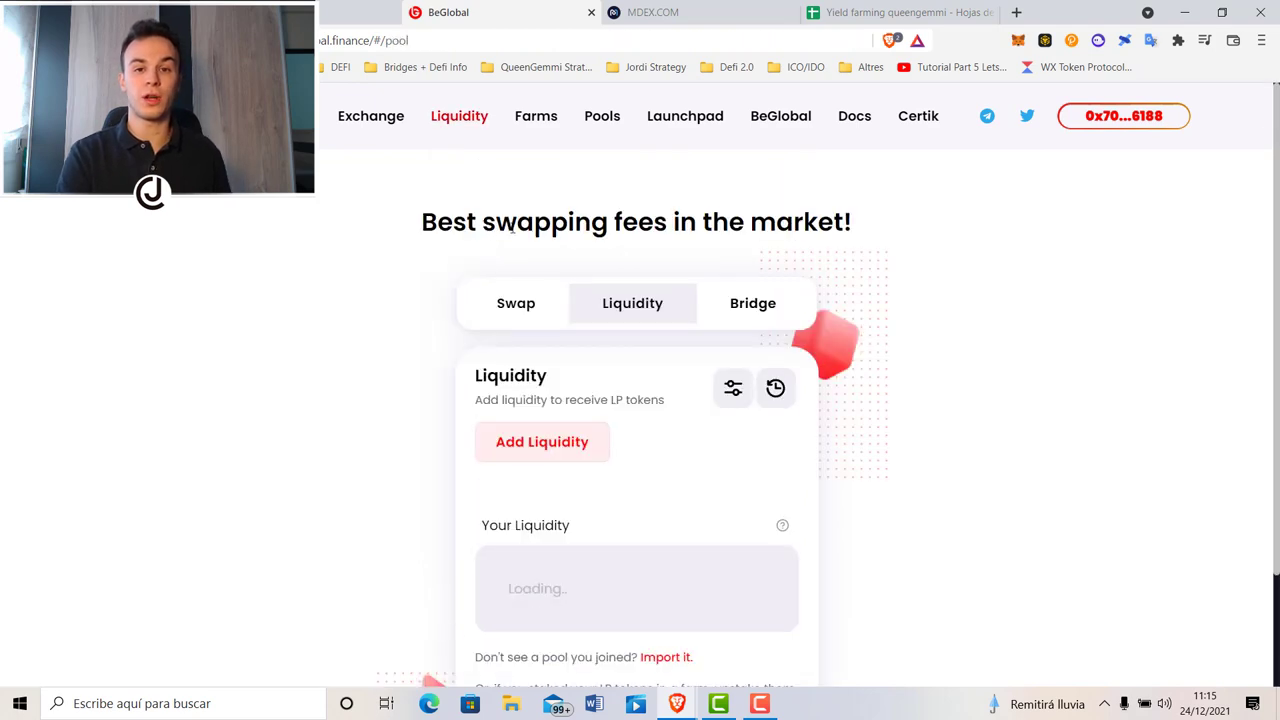
scroll(515, 228, down, 2)
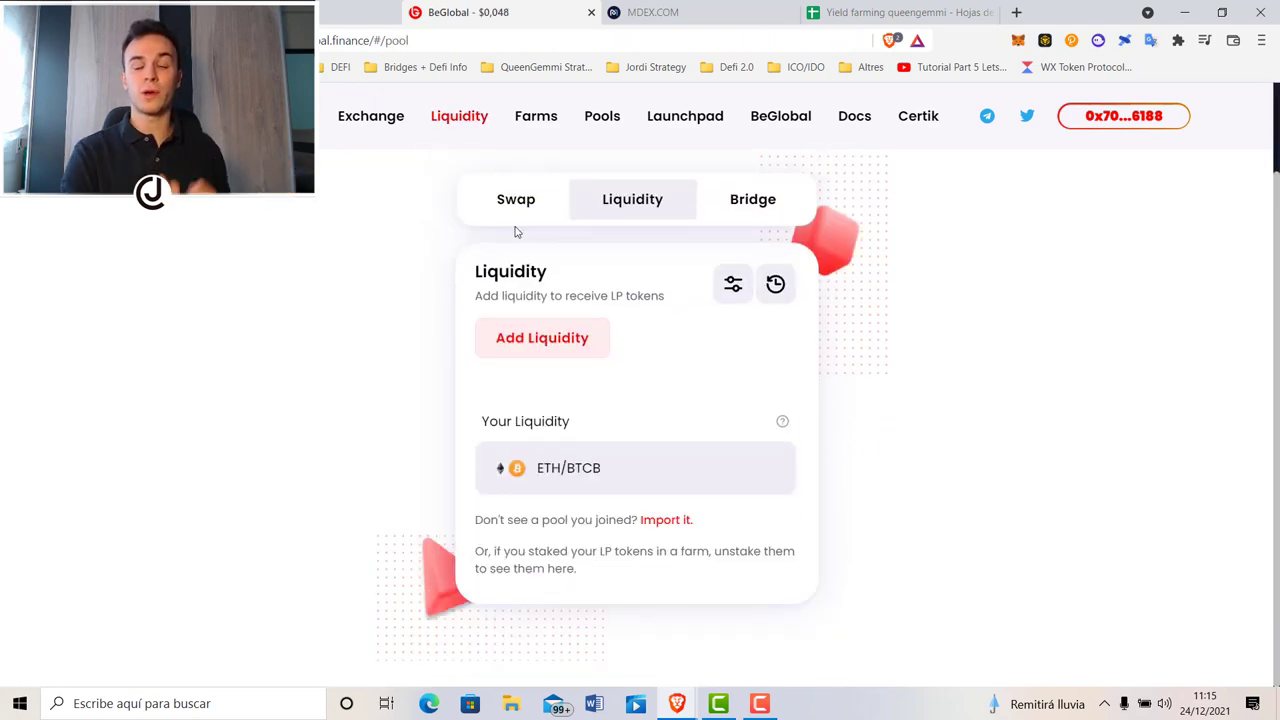
click(626, 469)
click(540, 589)
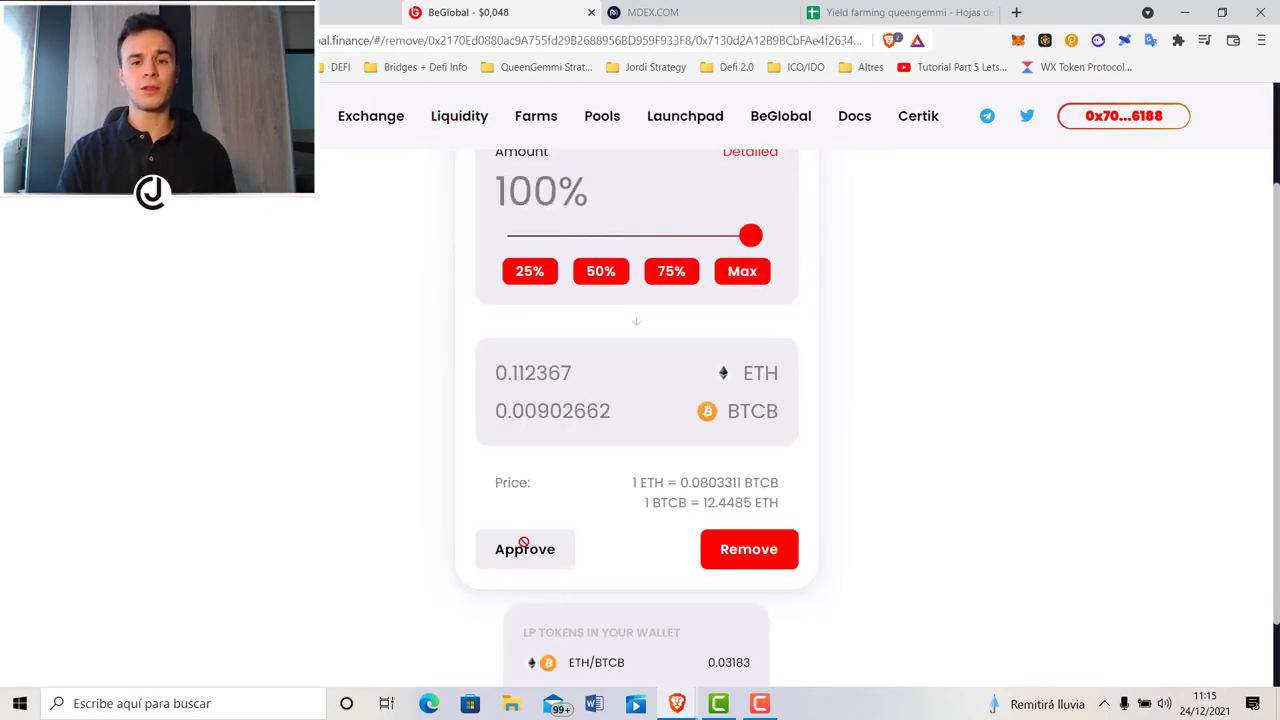
key(F5)
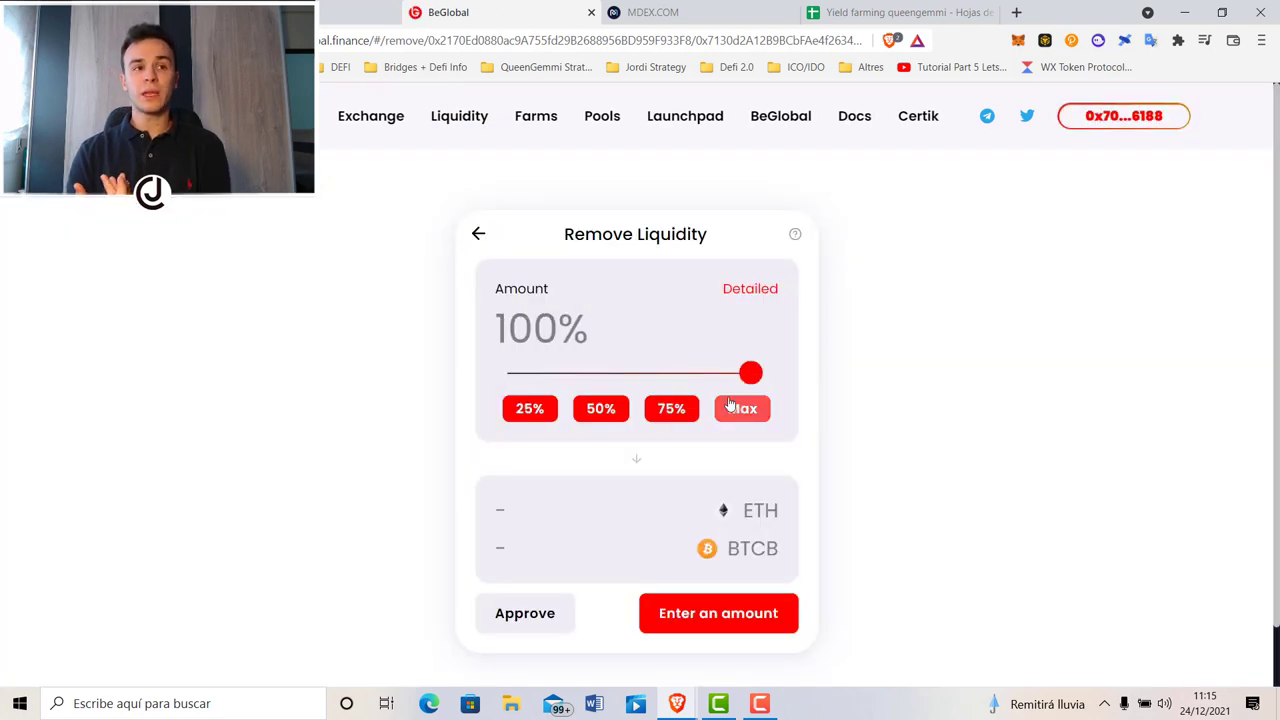
click(476, 233)
scroll(629, 449, down, 1)
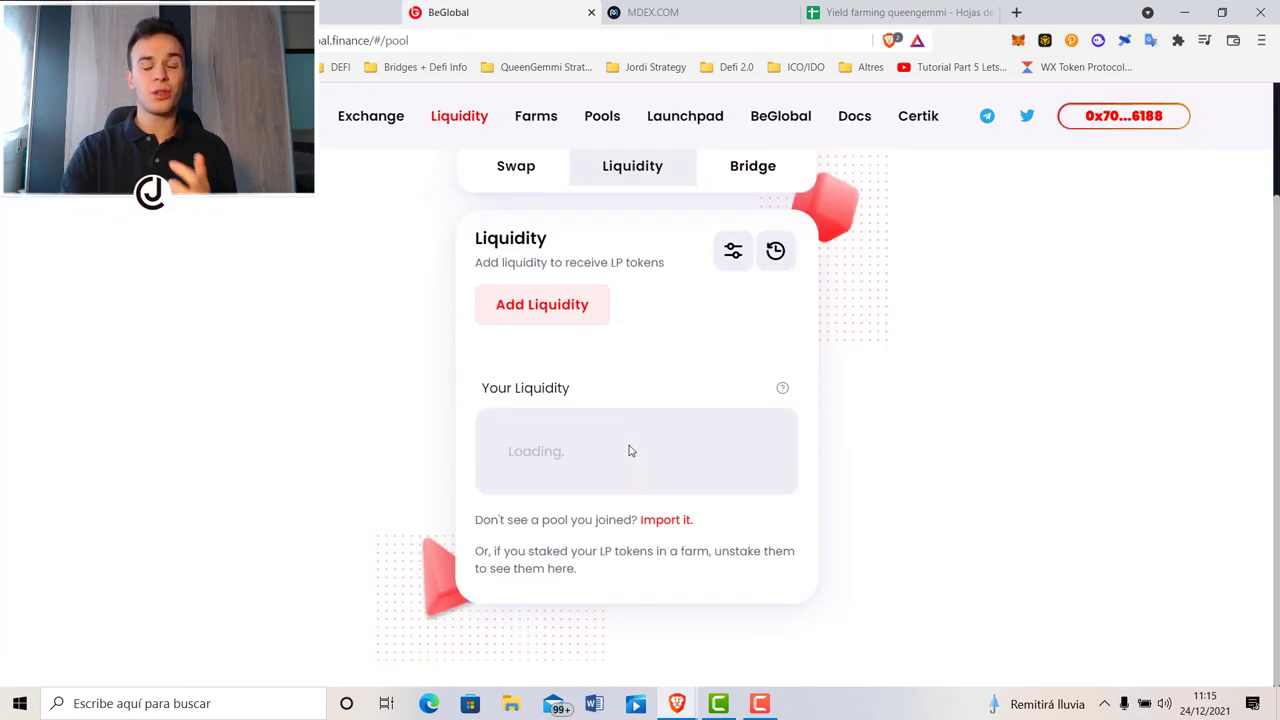
- Open the removal form of the ETH/BTCB position and set the amount to 100%
click(626, 452)
scroll(562, 477, down, 2)
click(560, 474)
click(560, 464)
click(1205, 469)
scroll(808, 373, up, 2)
drag(708, 371, 800, 378)
scroll(826, 383, down, 2)
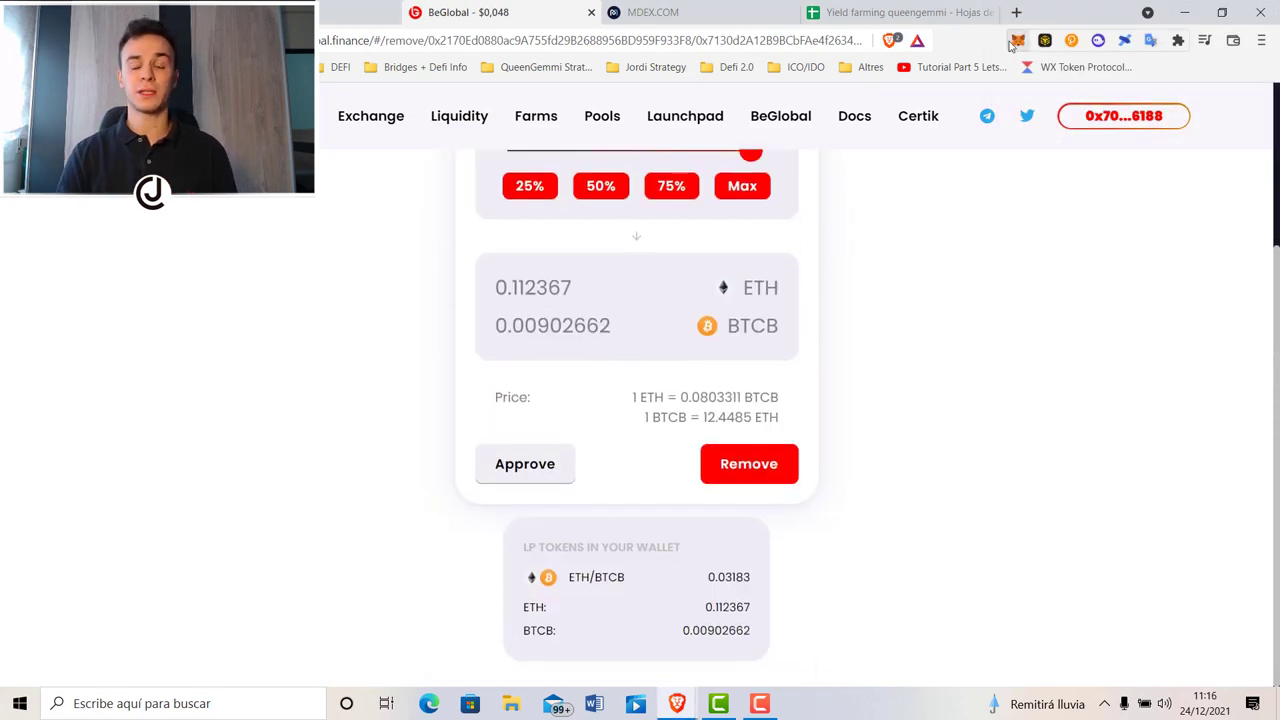
- Approve the ETH/BTCB liquidity removal and sign the request in MetaMask
click(1014, 42)
click(946, 364)
click(1105, 355)
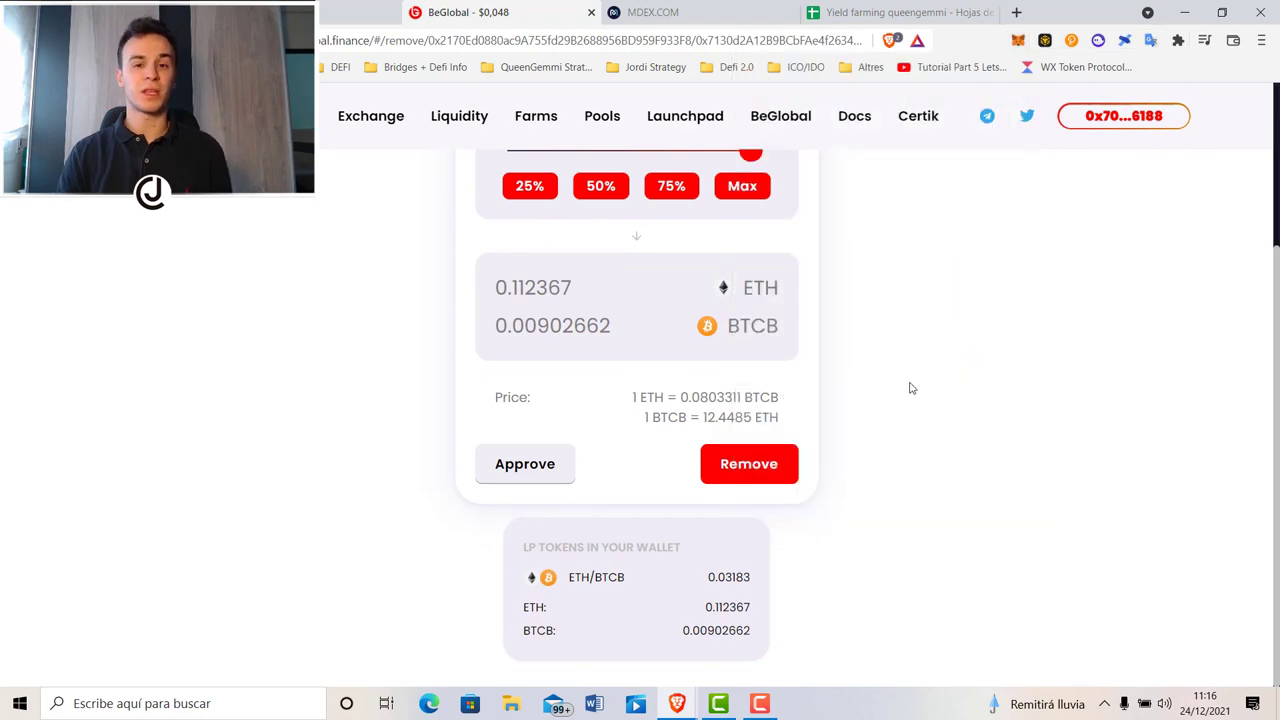
click(513, 466)
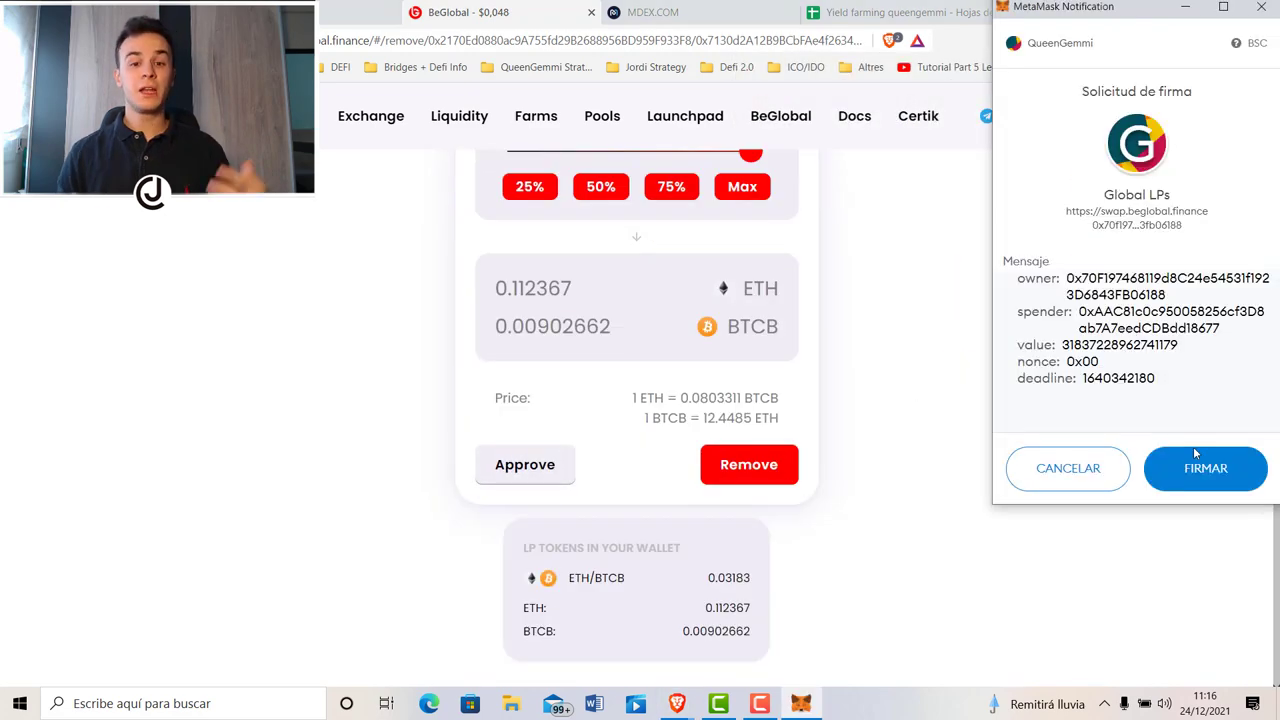
click(1204, 466)
- Remove the ETH/BTCB liquidity and confirm the transaction in MetaMask
click(748, 466)
click(688, 532)
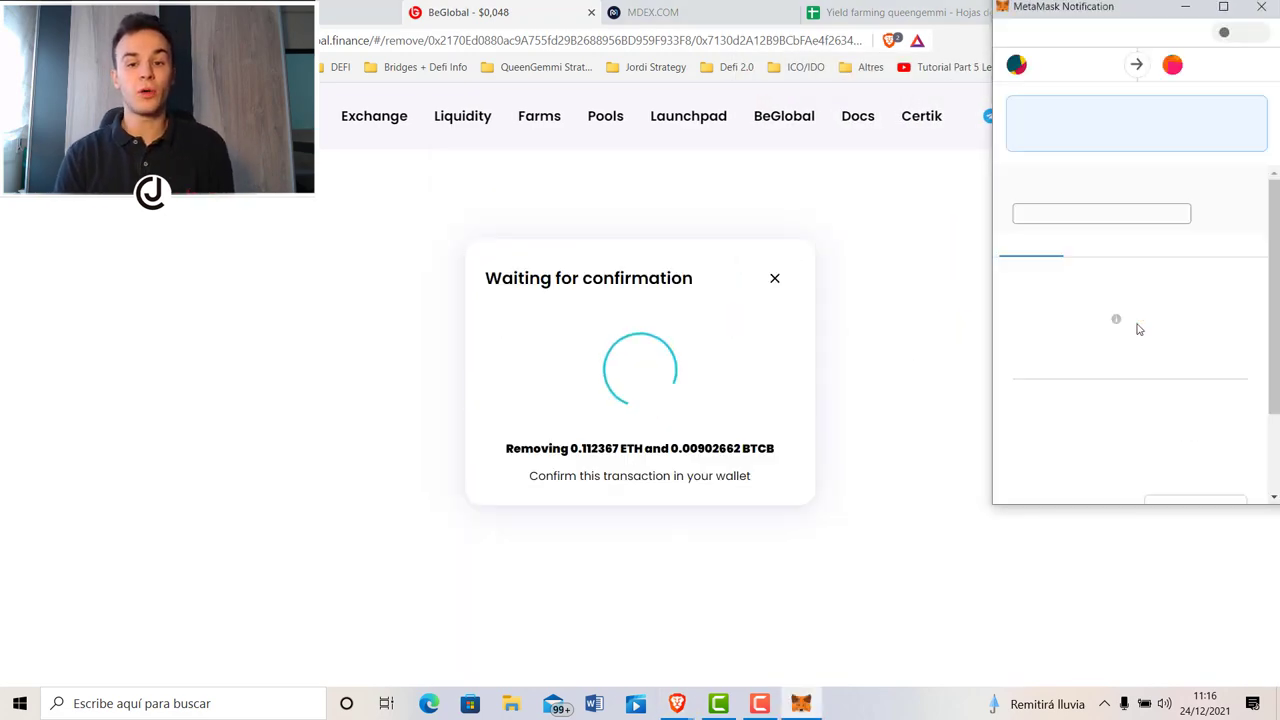
click(1200, 469)
click(665, 486)
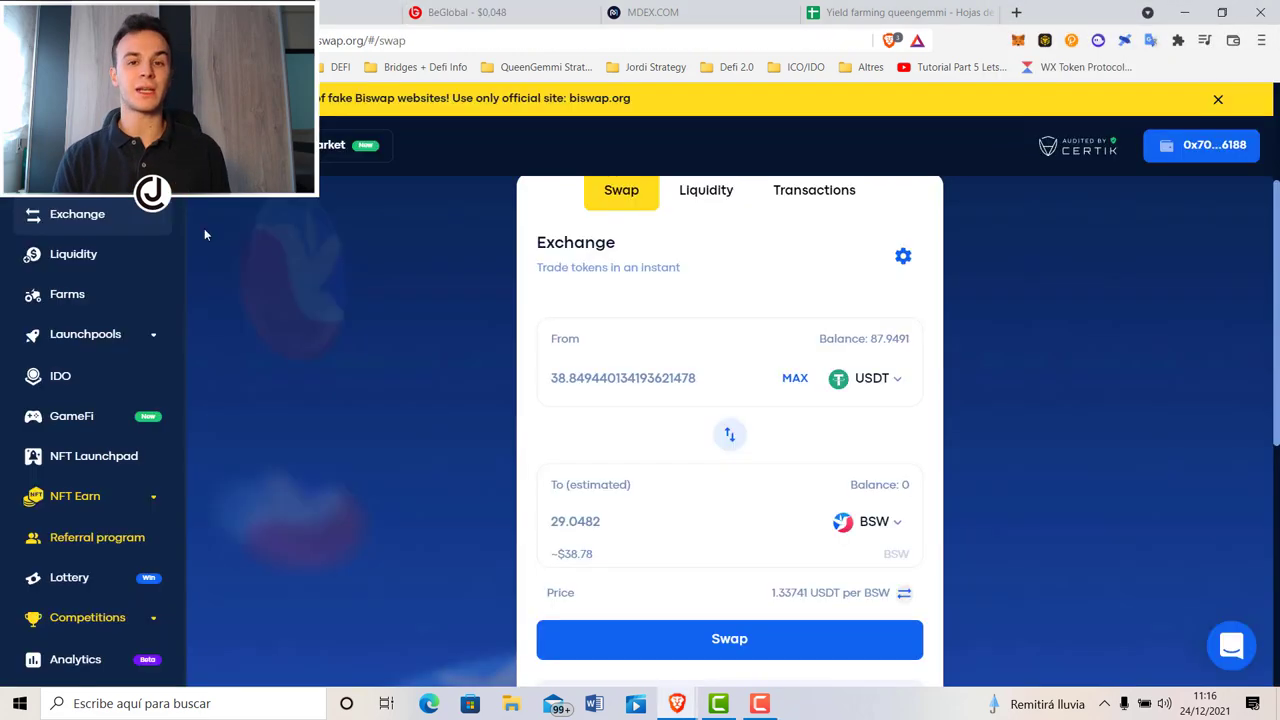
- On Biswap's farms page, unstake the maximum amount of AXS-BNB LP tokens and confirm it in MetaMask
click(122, 290)
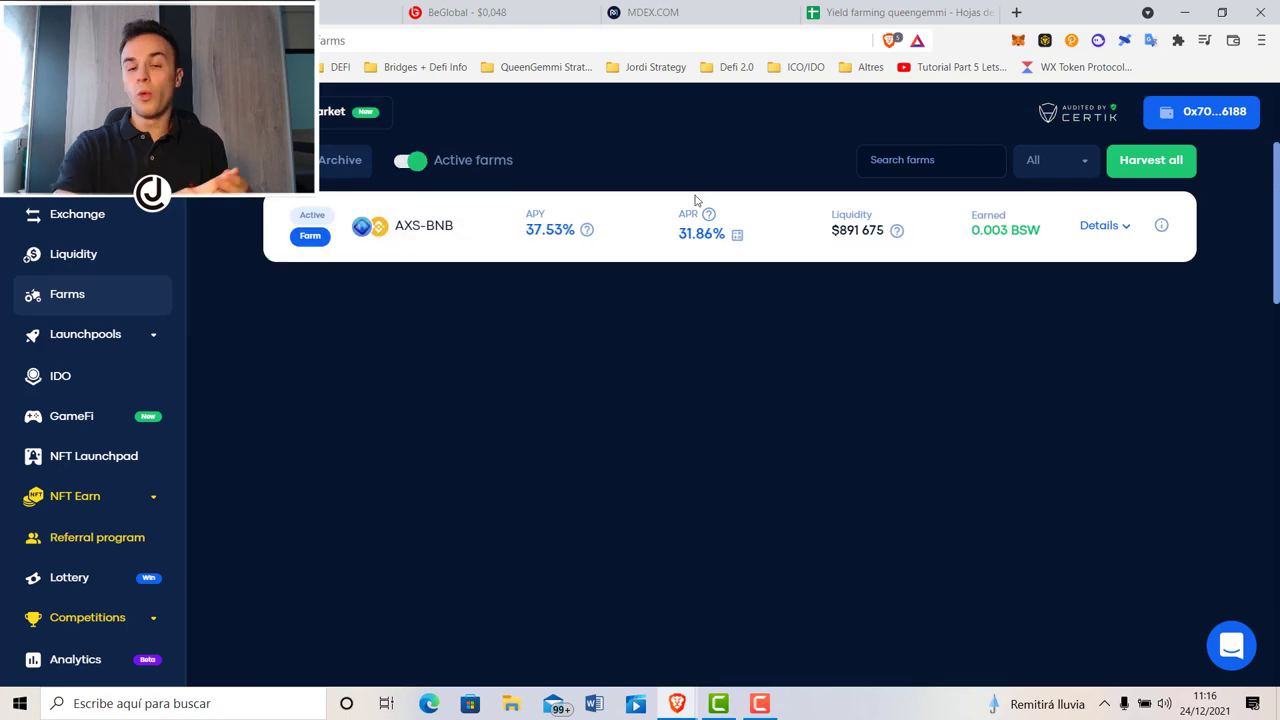
click(765, 236)
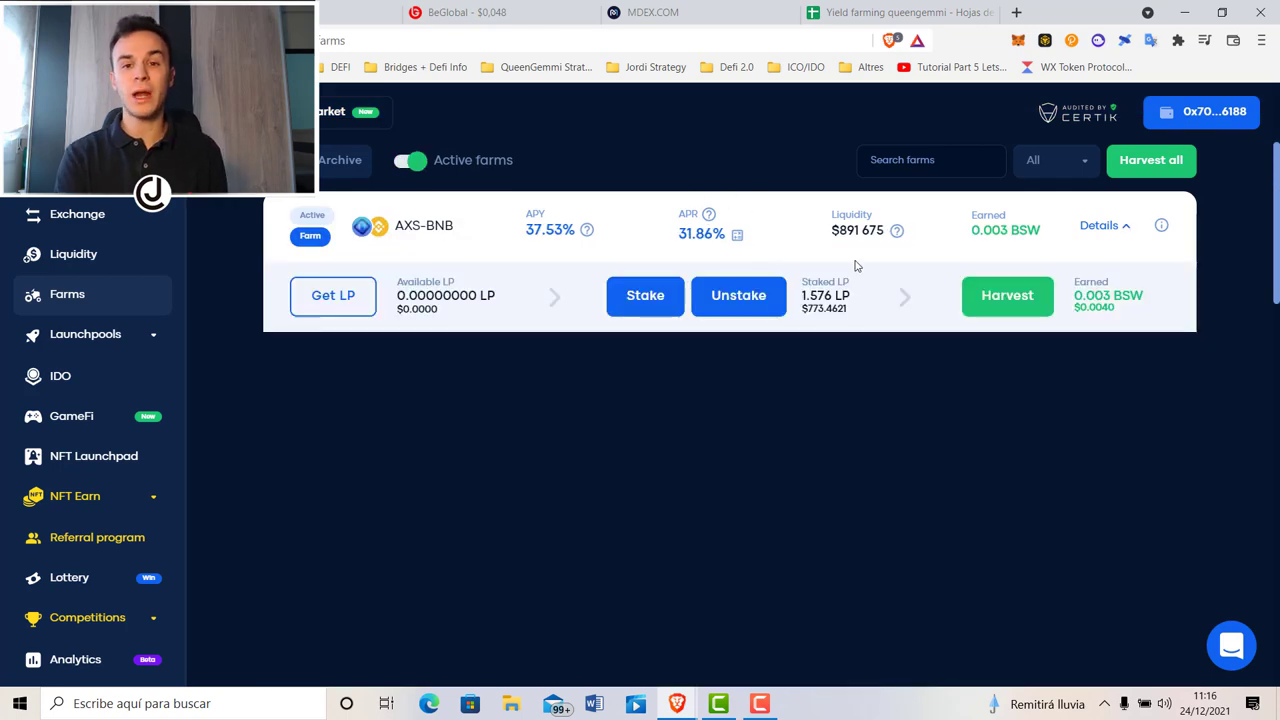
click(749, 297)
click(745, 436)
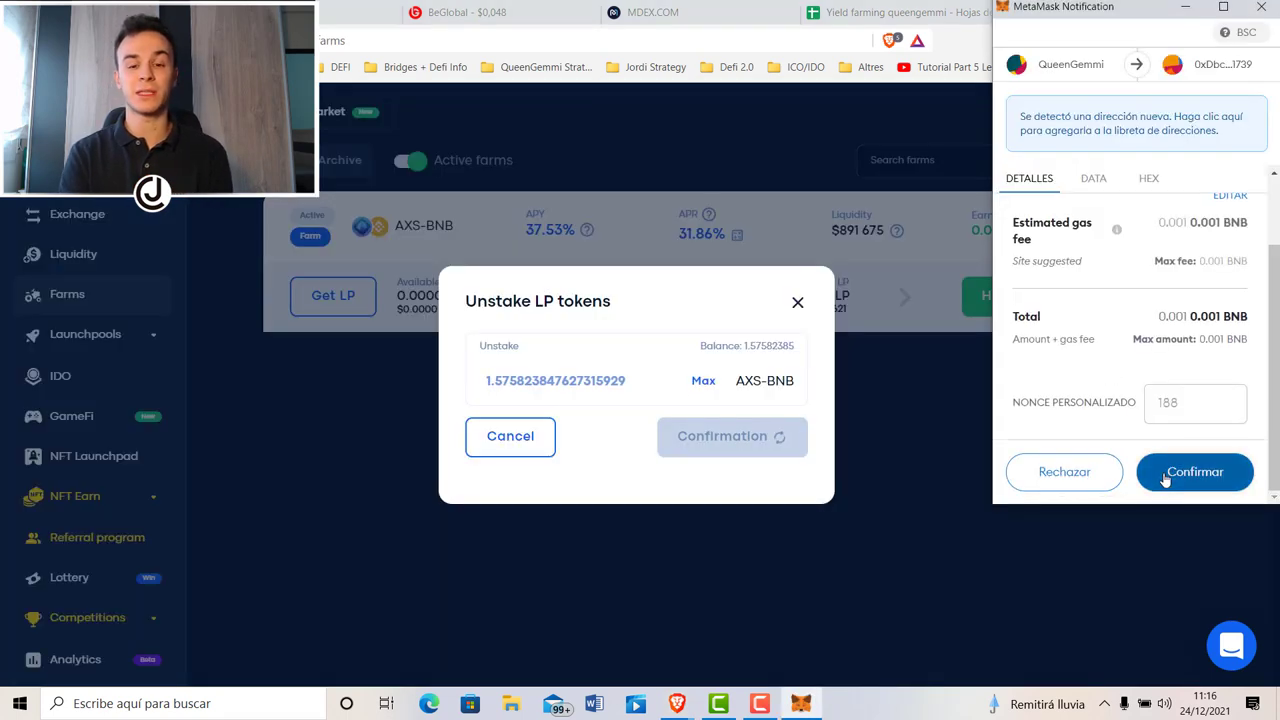
click(1150, 477)
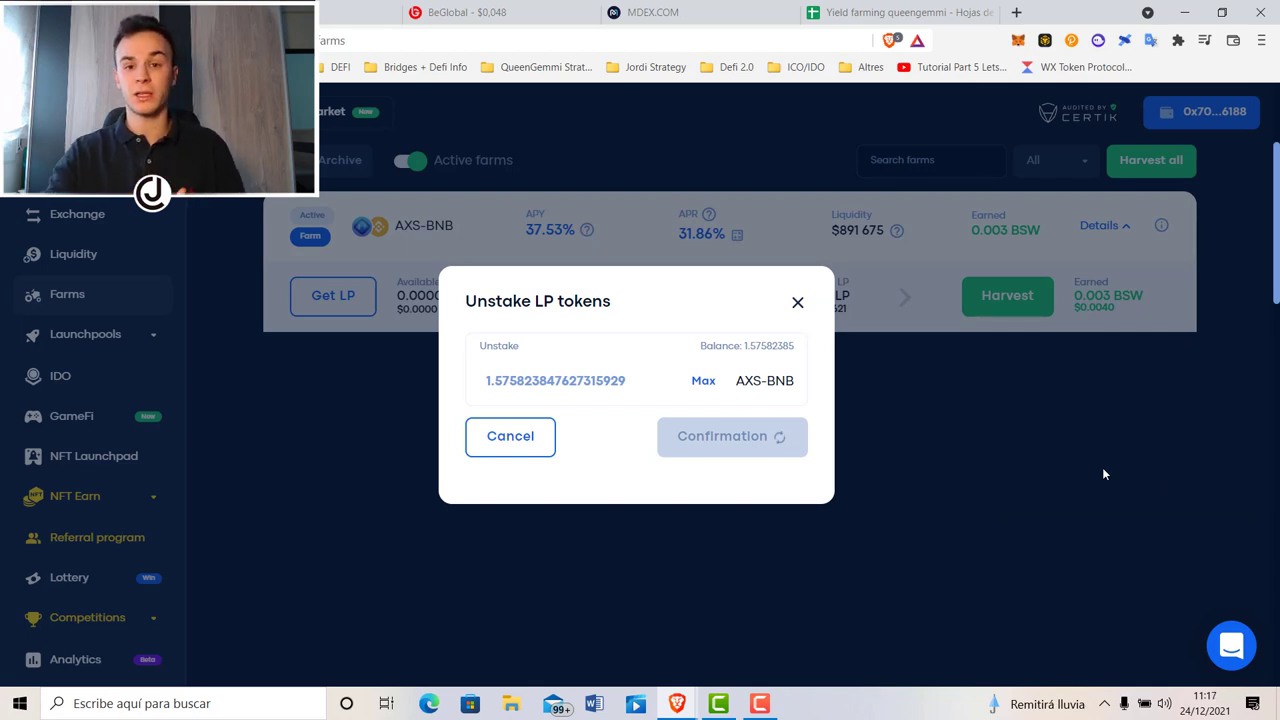
- Open Biswap's liquidity page, expand the AXS/BNB position and open its liquidity removal form
click(490, 14)
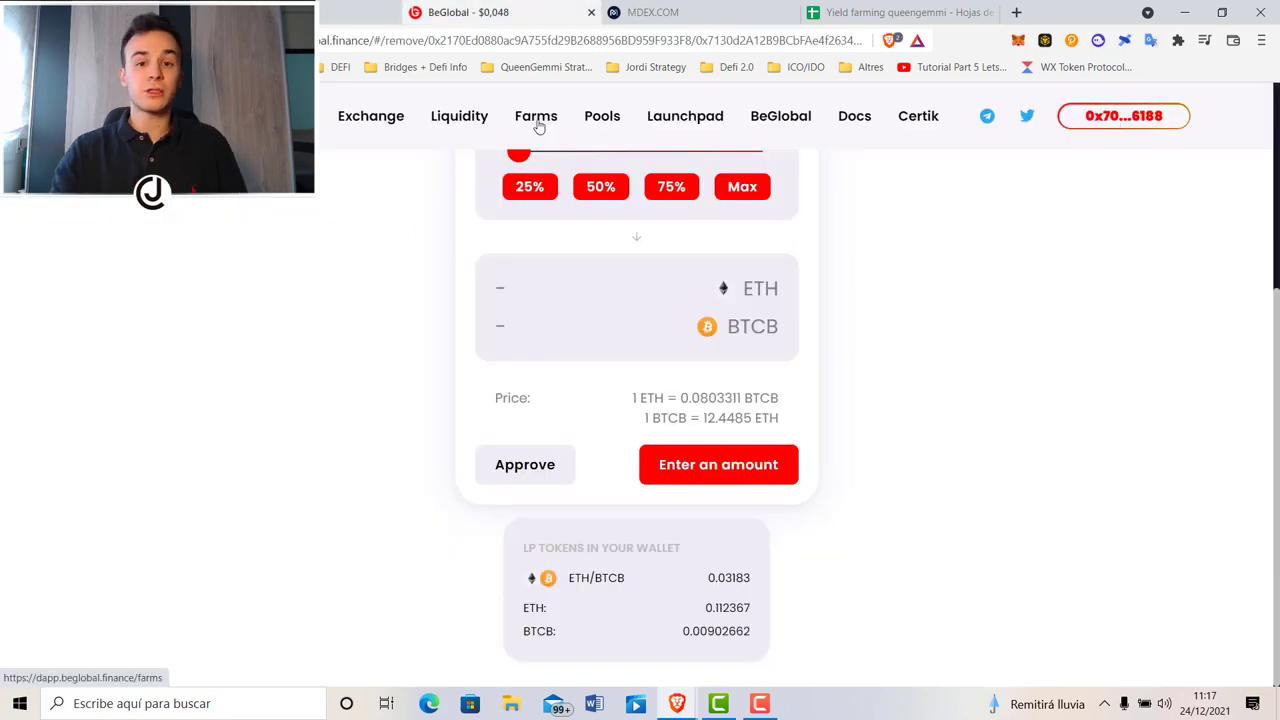
click(330, 12)
click(73, 254)
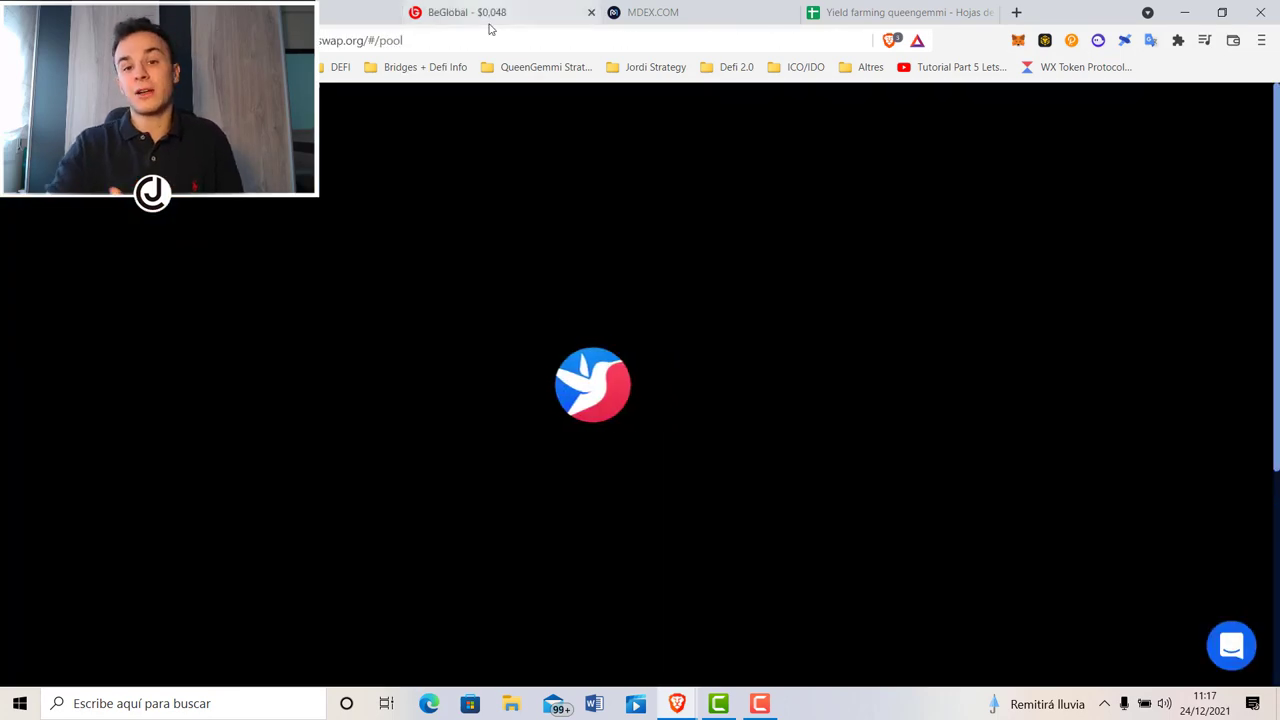
scroll(769, 468, down, 2)
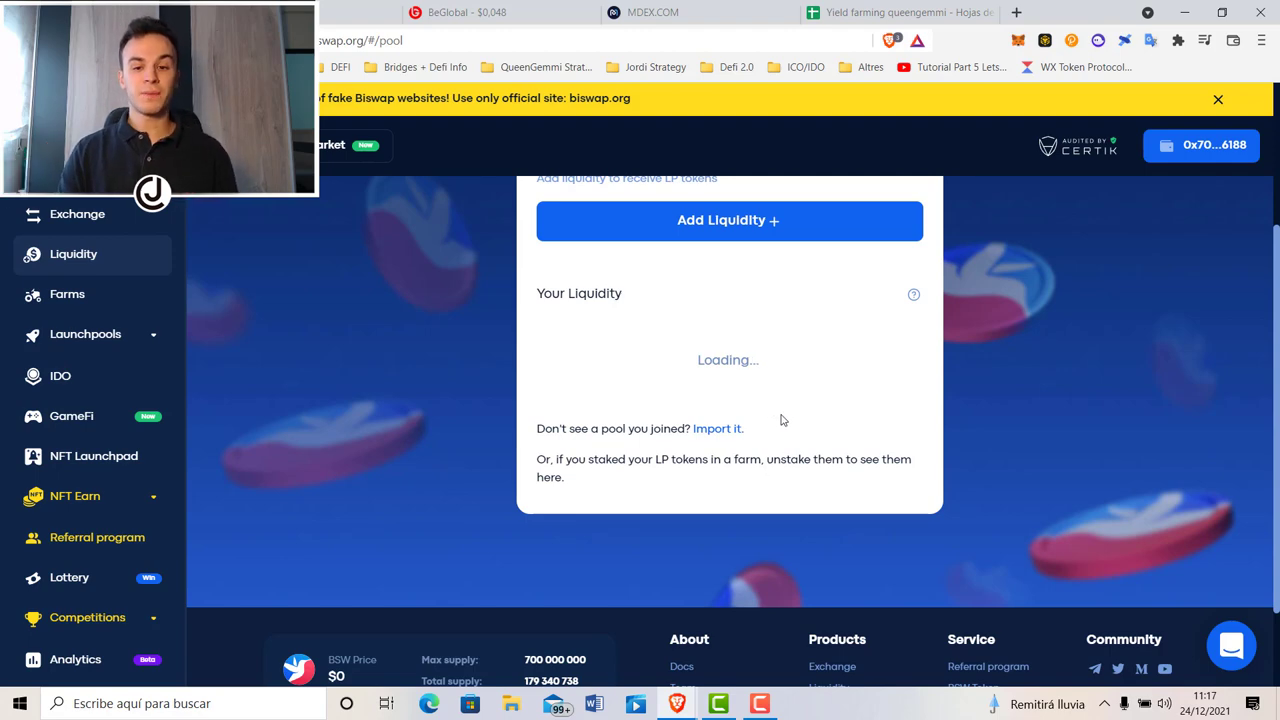
click(790, 349)
click(829, 530)
- Reload the AXS/BNB removal form, set the amount to the maximum, approve it and sign in MetaMask
scroll(607, 432, down, 2)
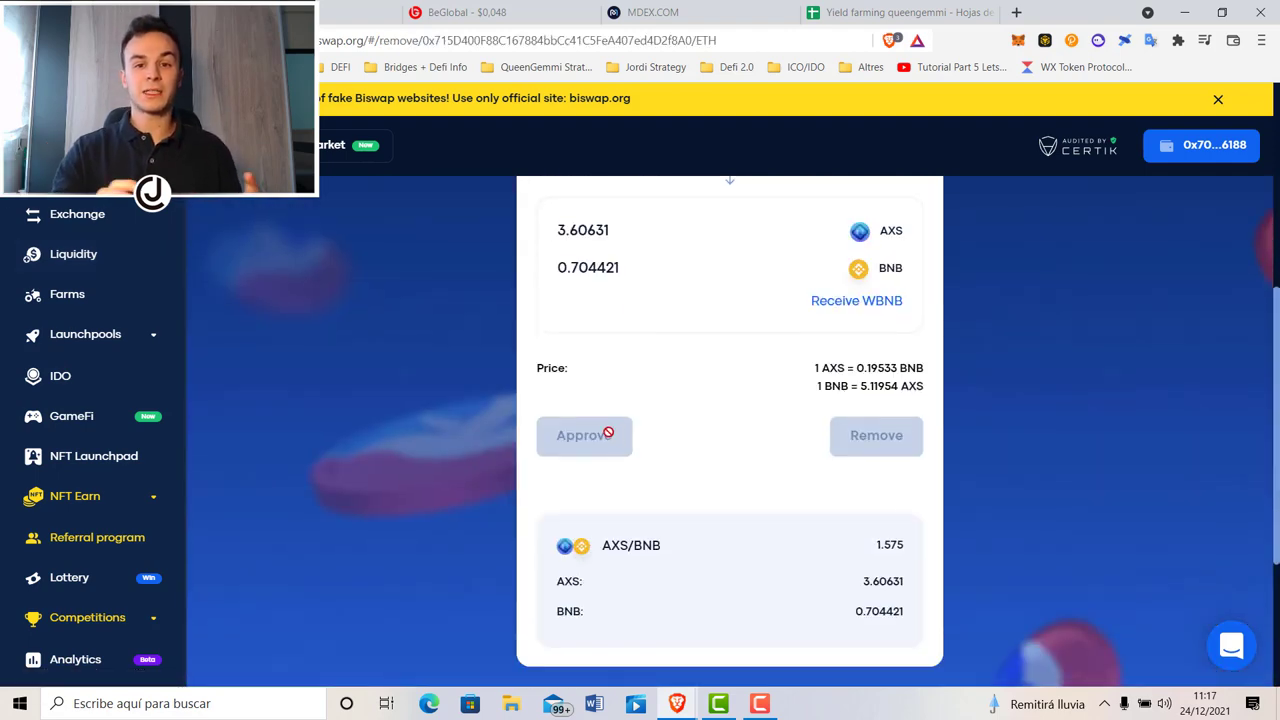
scroll(607, 432, up, 2)
scroll(755, 369, down, 2)
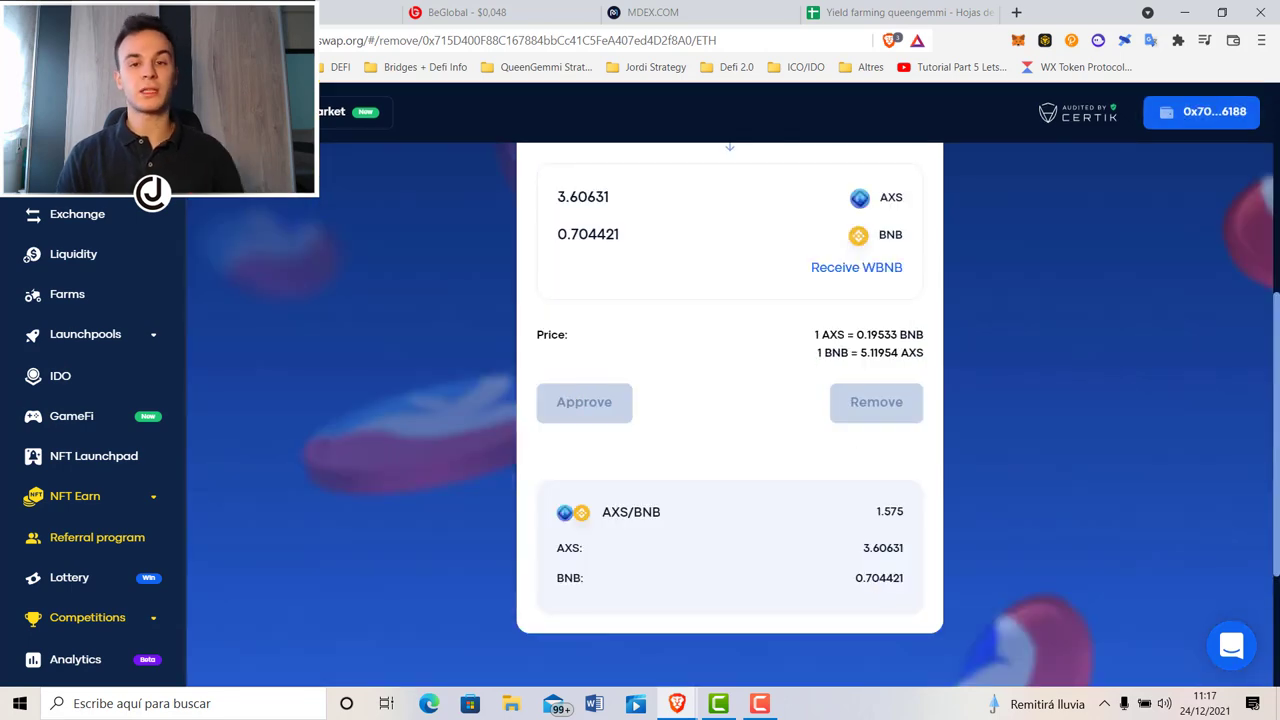
key(F5)
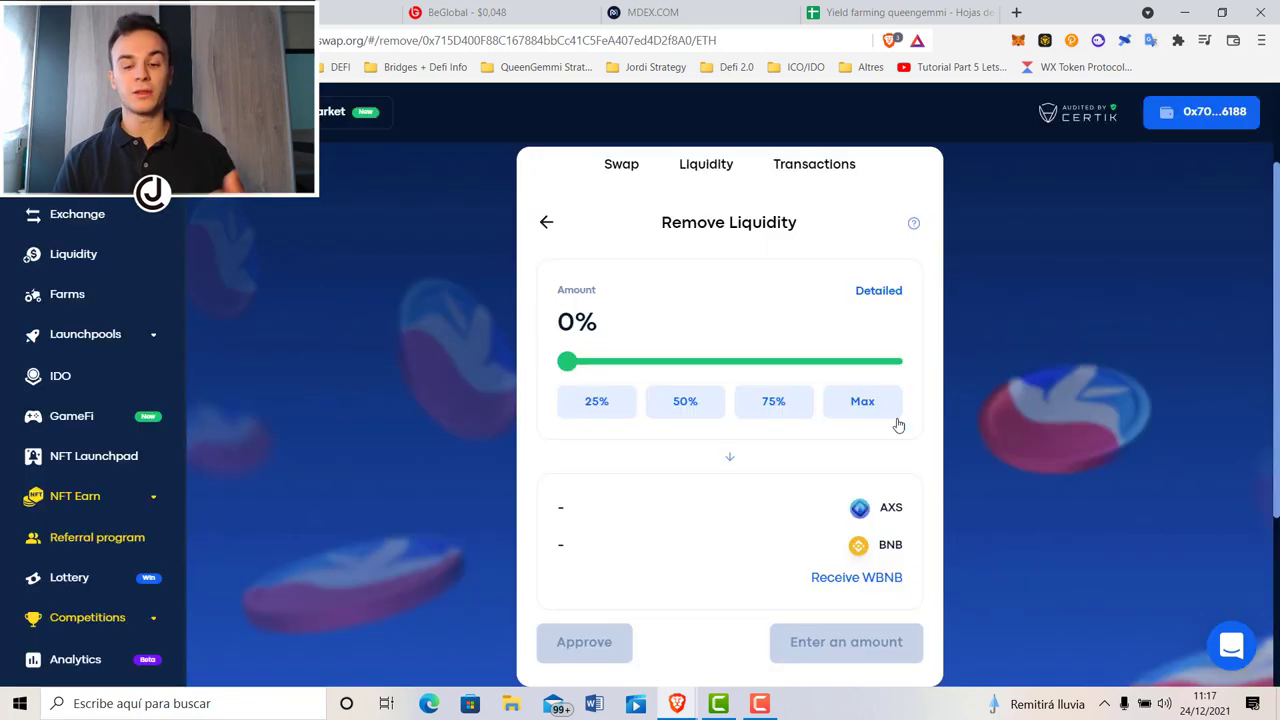
click(876, 405)
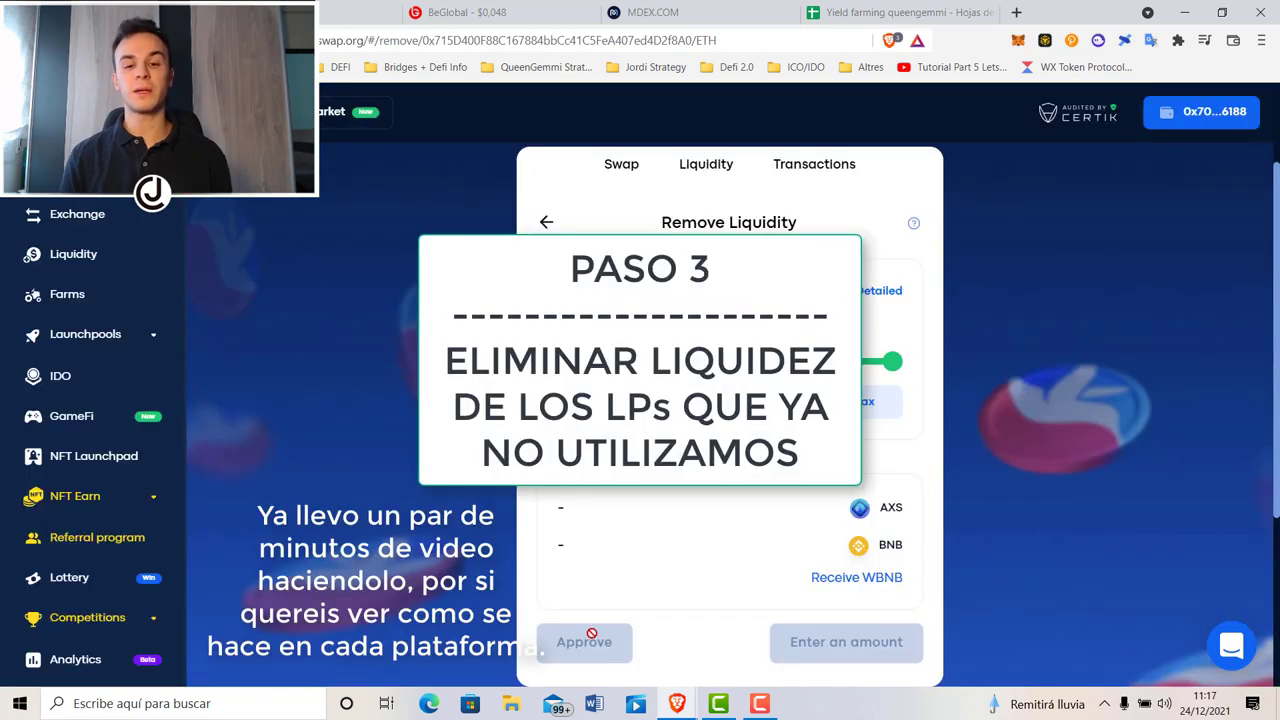
scroll(591, 633, down, 1)
click(584, 624)
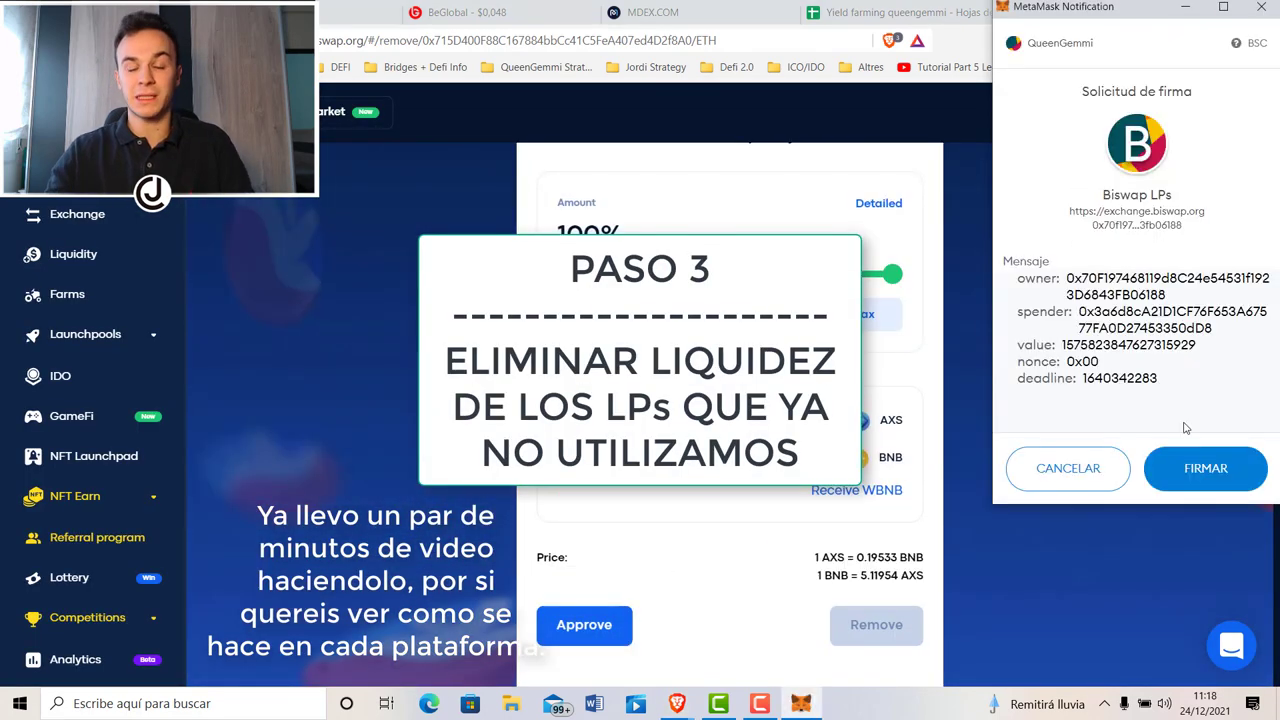
click(1205, 468)
- Remove the AXS/BNB liquidity and confirm the transaction in MetaMask
click(876, 625)
click(638, 558)
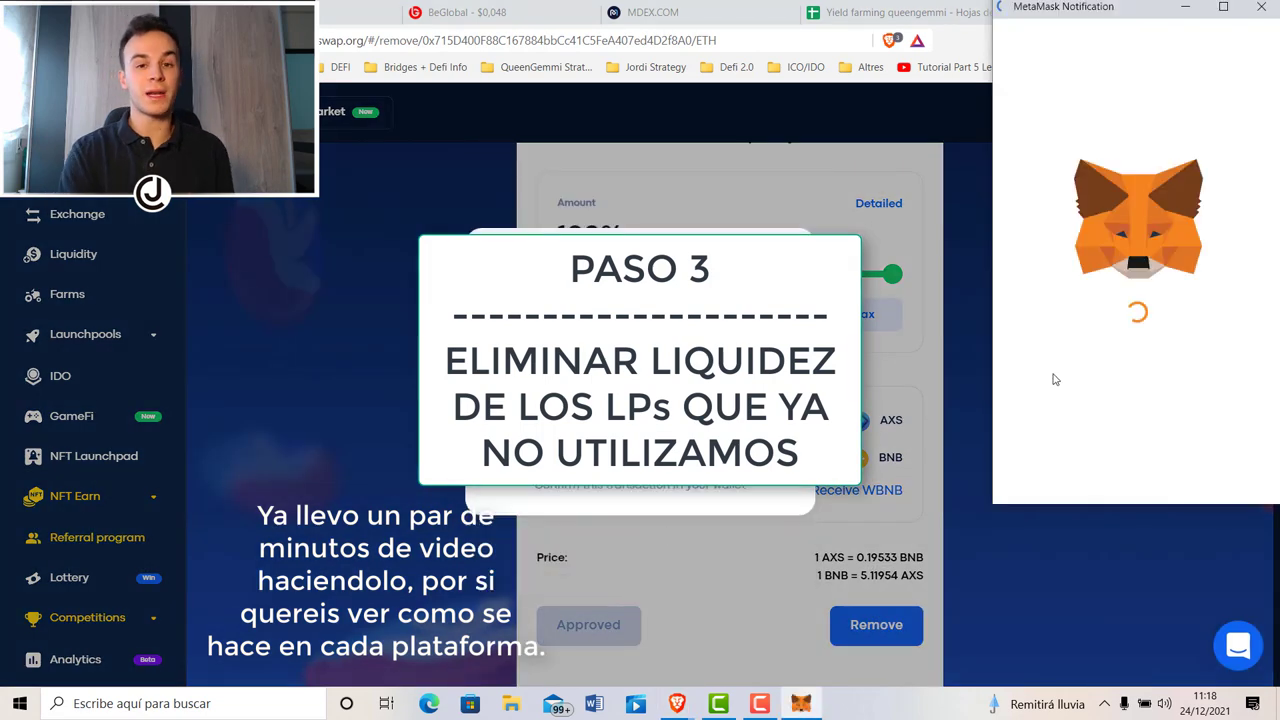
click(1163, 471)
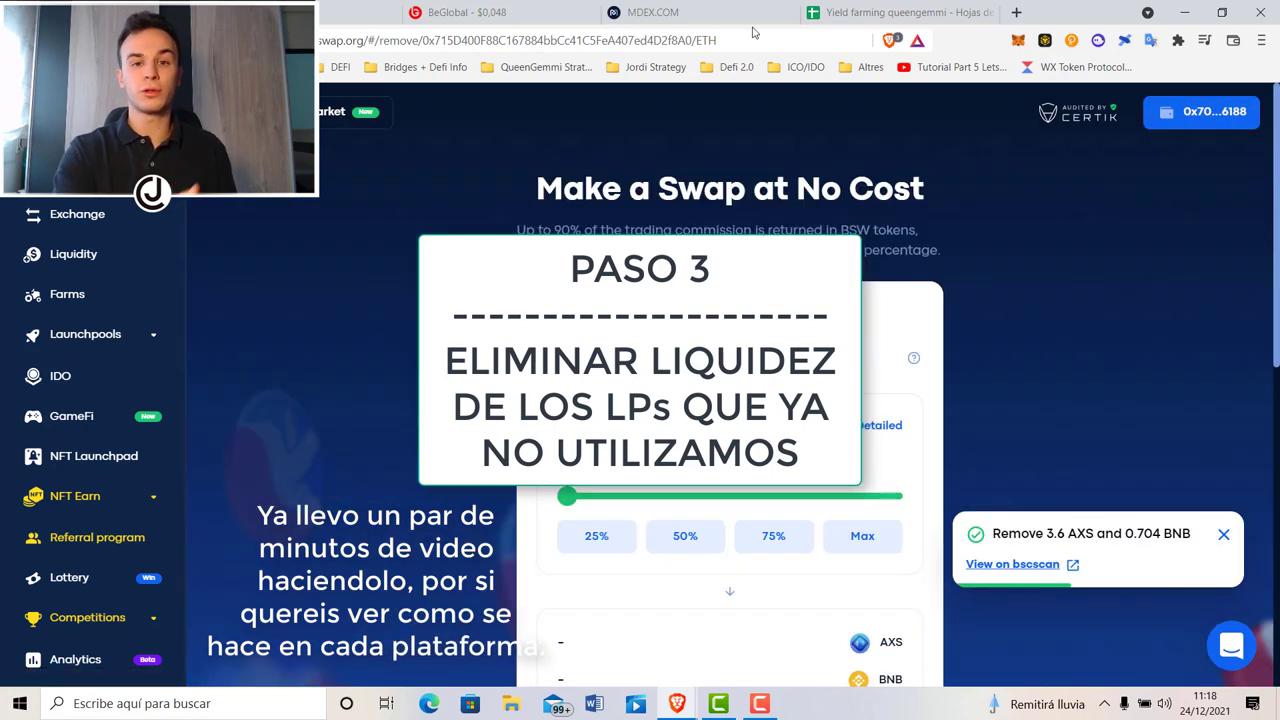
- Switch to MDEX, open its list of LP staking pools and sort it by ascending APR
click(752, 22)
scroll(500, 300, up, 5)
click(337, 114)
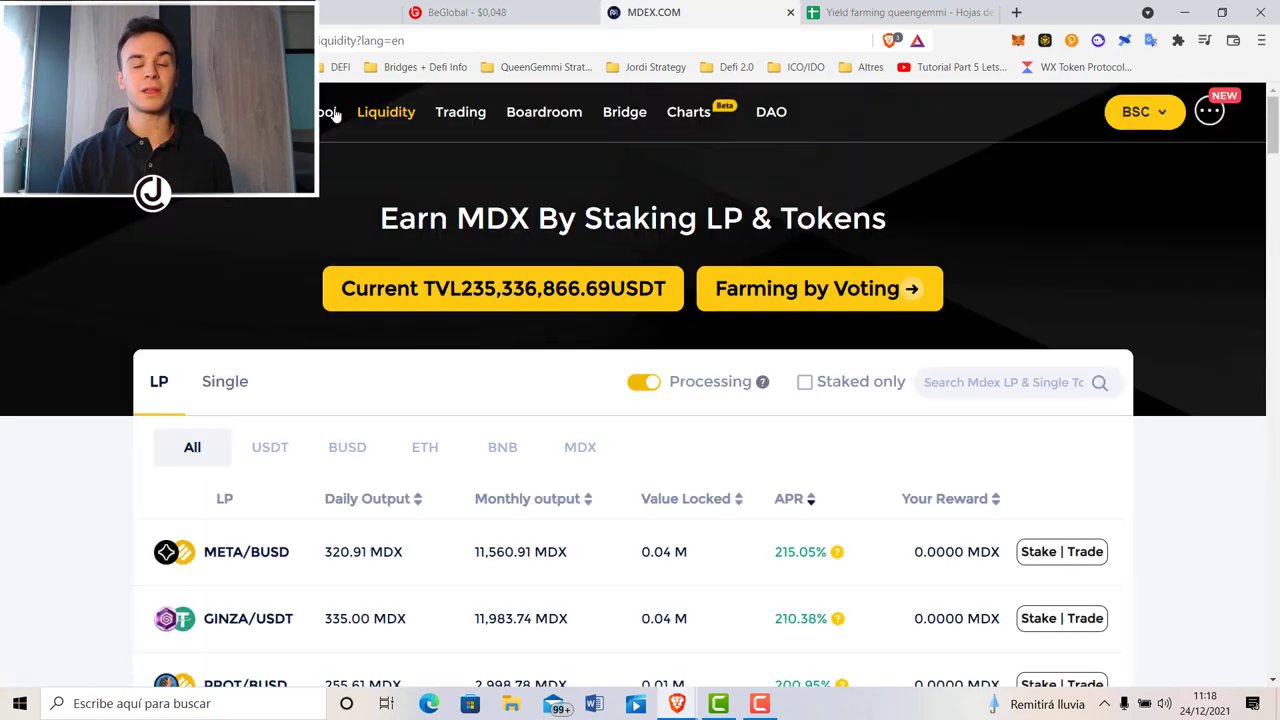
scroll(720, 285, down, 2)
click(783, 278)
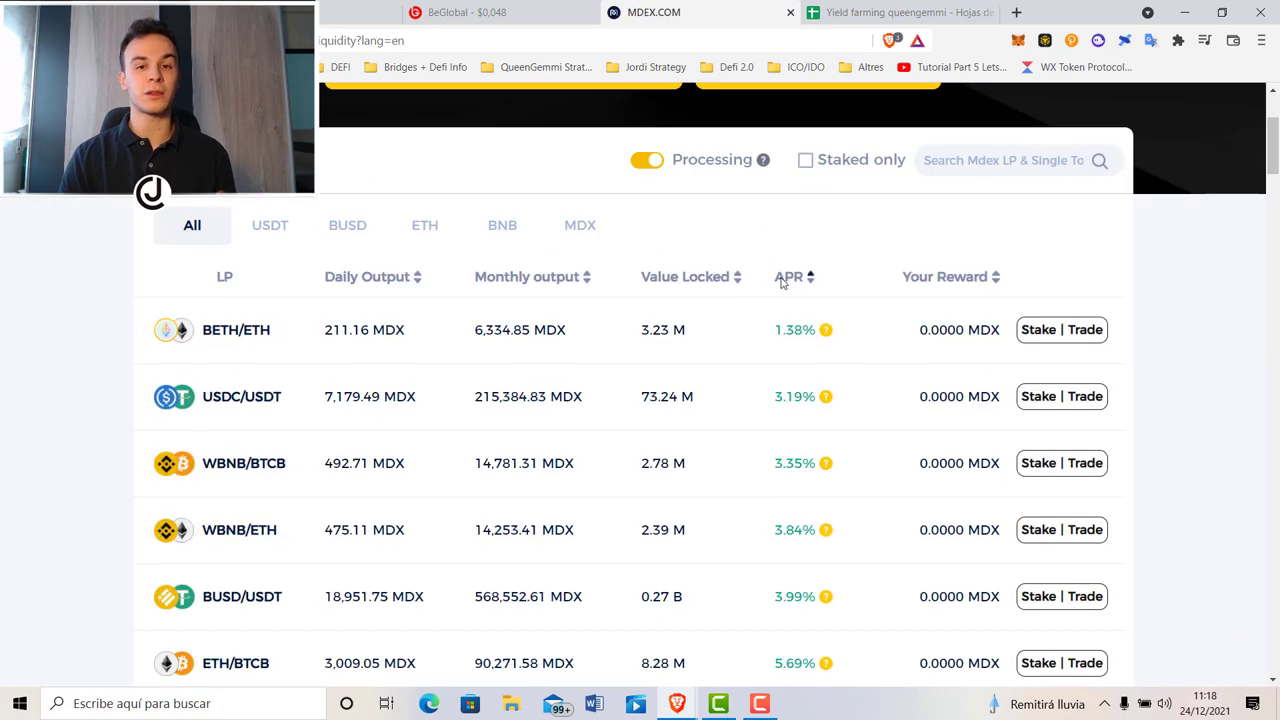
- Find the pool with the 41.81% APR, open its staking details and go to its add-liquidity page
scroll(750, 360, down, 10)
scroll(741, 366, down, 15)
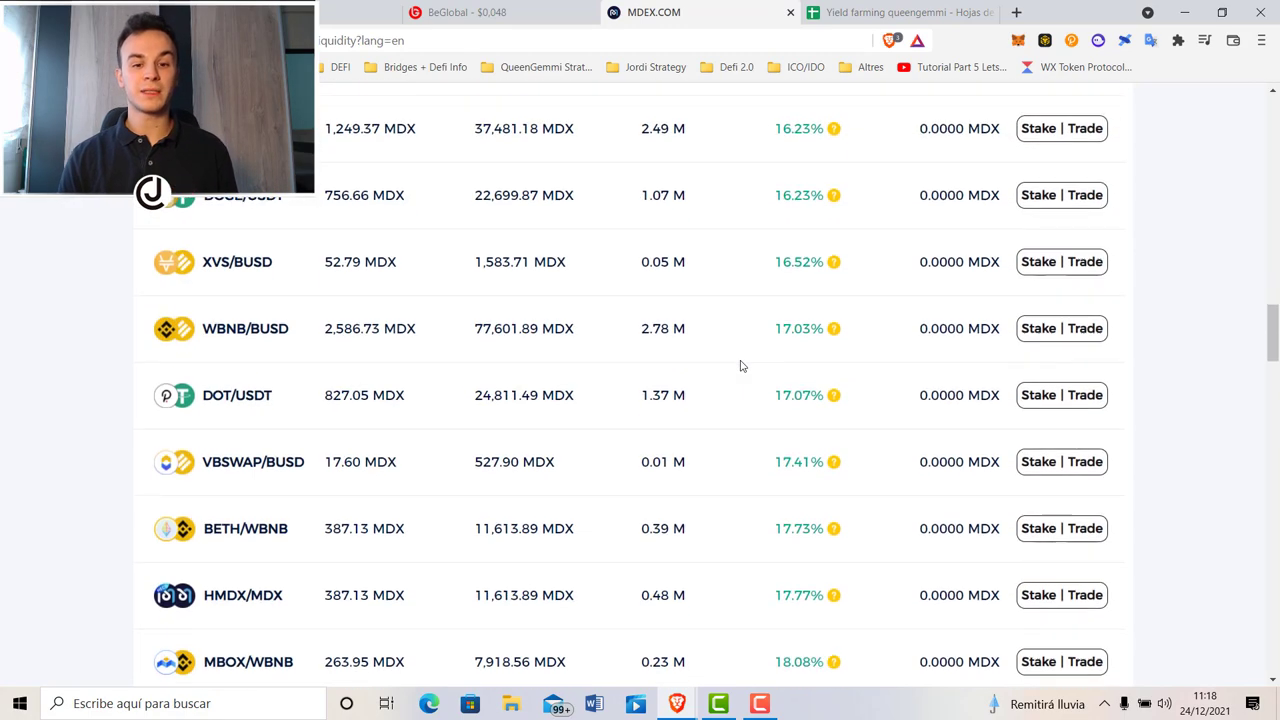
scroll(741, 366, down, 5)
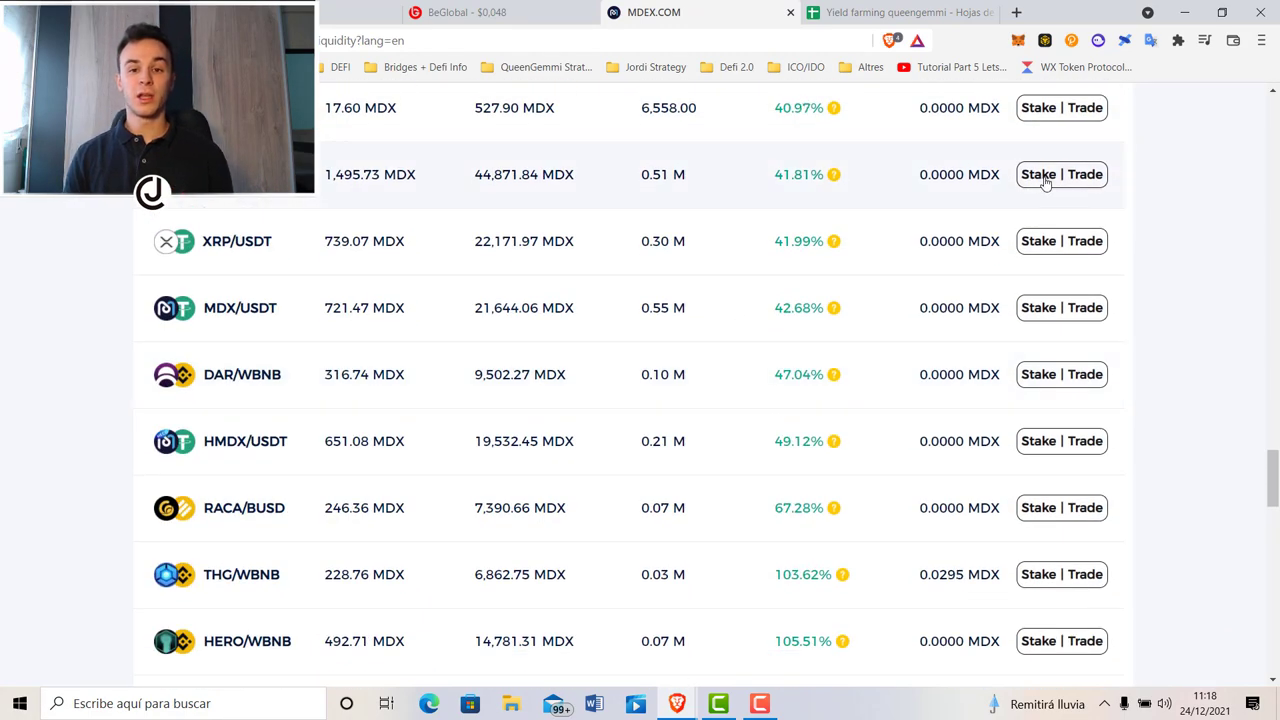
click(1040, 174)
scroll(739, 403, up, 2)
click(788, 608)
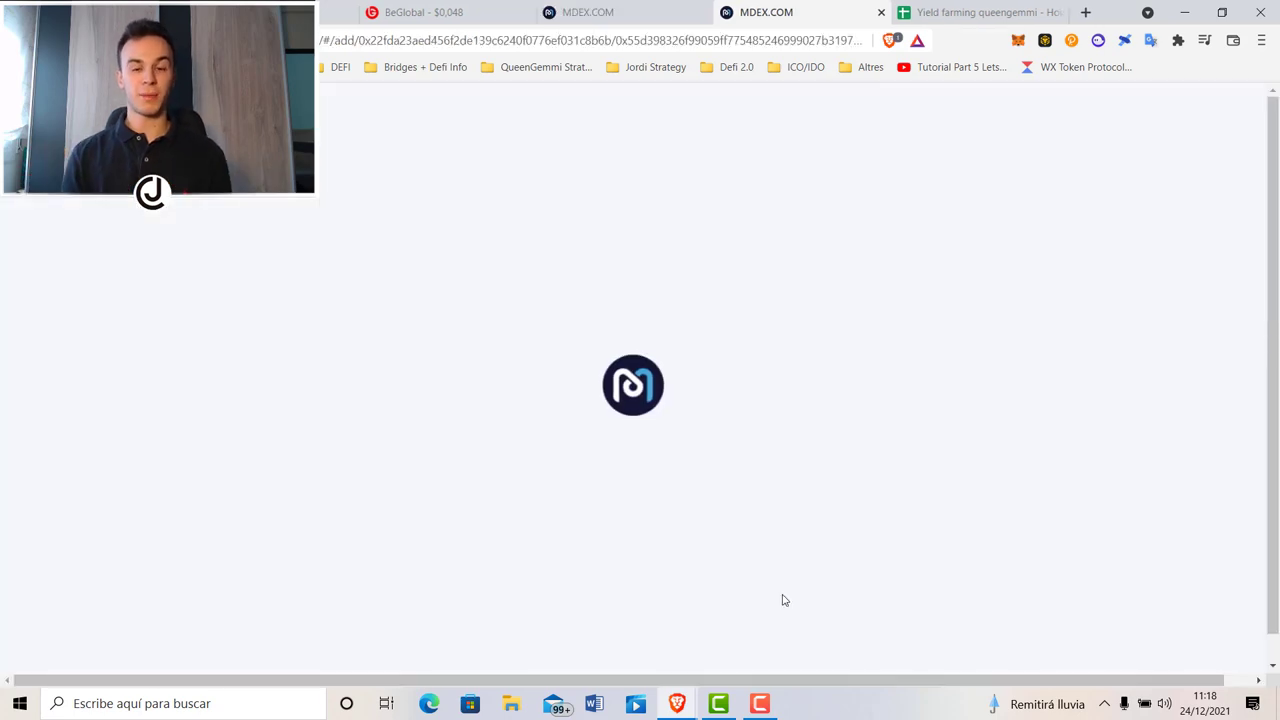
scroll(825, 512, down, 2)
- Set up a BUSD to DUSD swap on MDEX, approve BUSD spending and confirm it in MetaMask
click(648, 14)
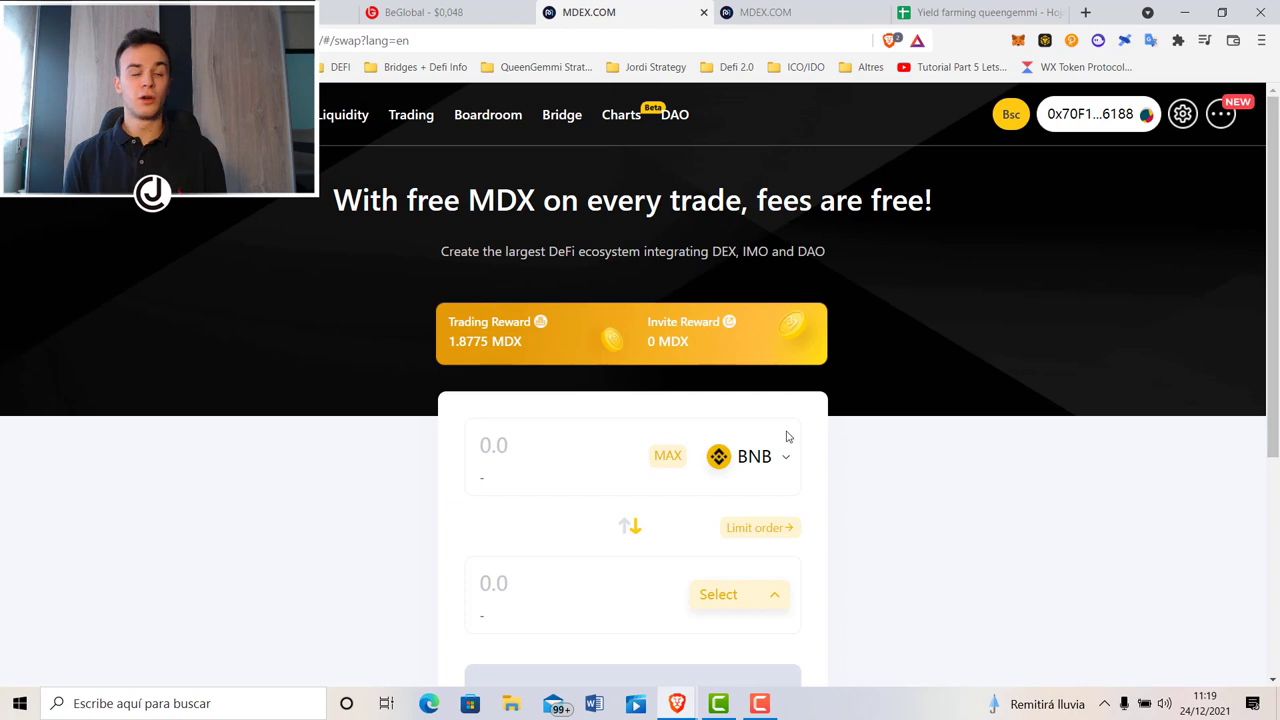
click(784, 452)
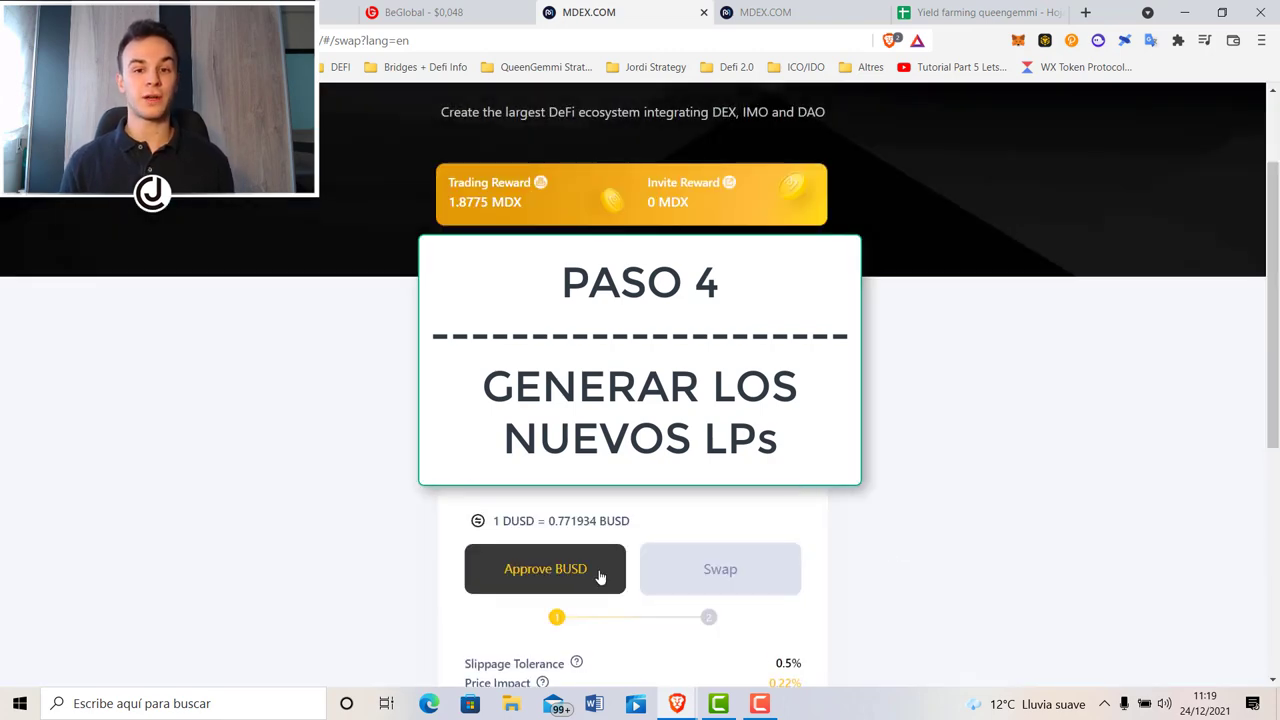
click(600, 577)
click(1193, 489)
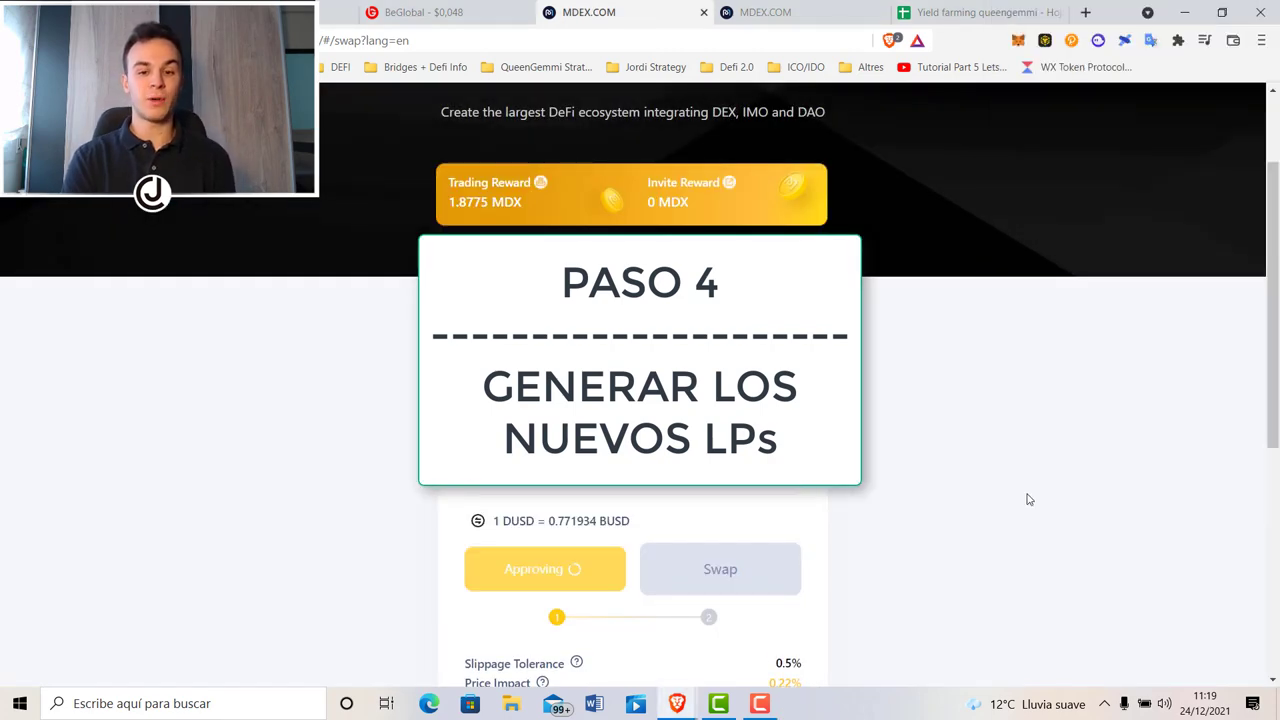
- Look up DUSD on DEX Screener and examine its DUSD/USDT price chart with 4-hour candles
click(1086, 12)
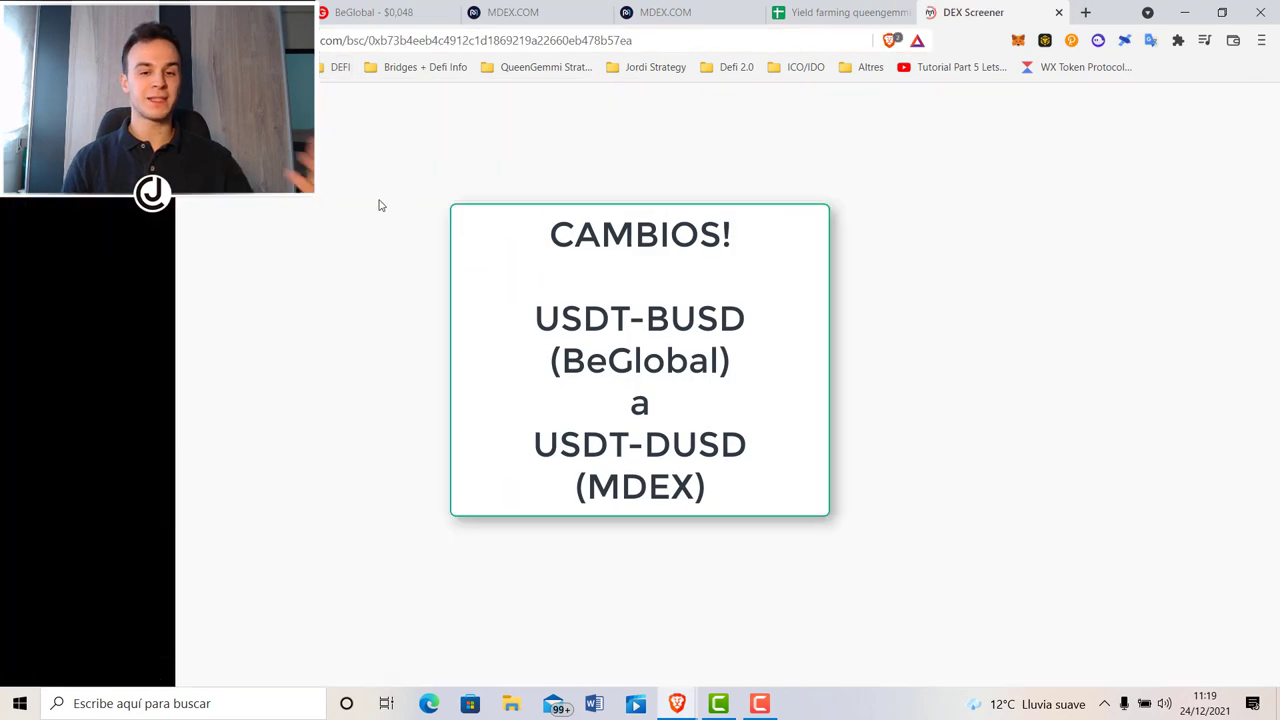
text(dusd)
key(Return)
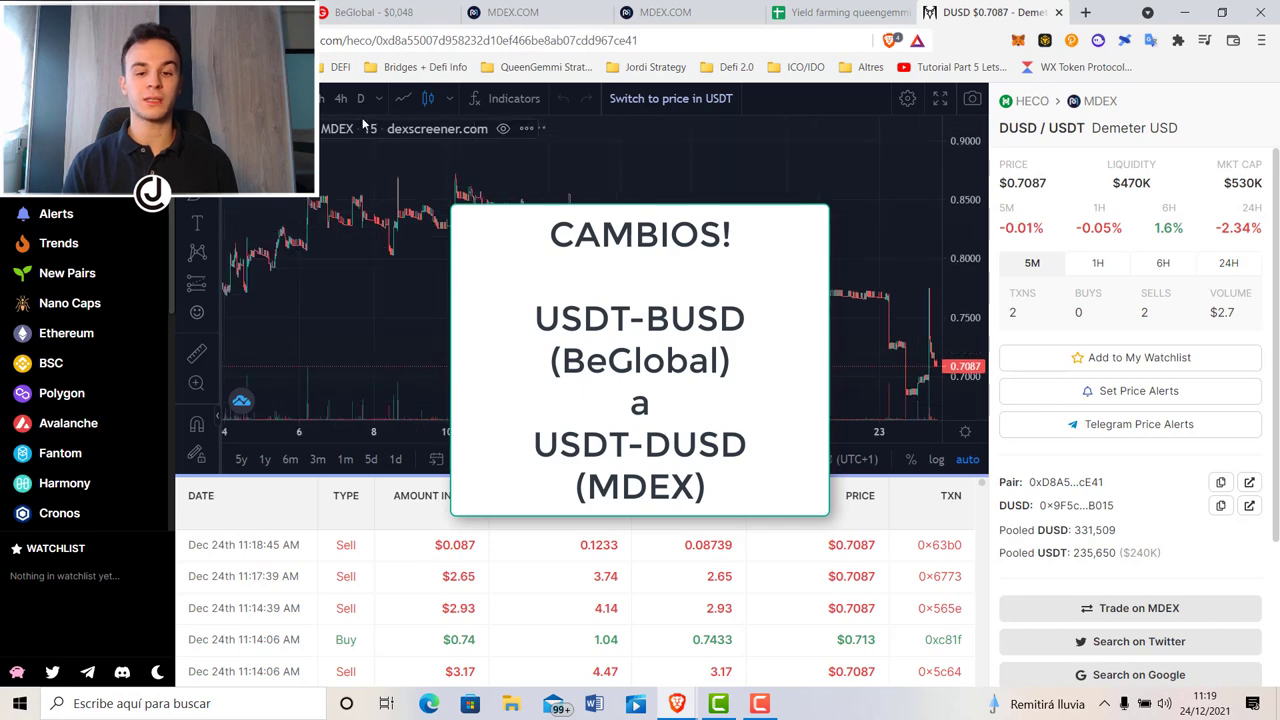
drag(958, 233, 958, 330)
scroll(789, 319, up, 2)
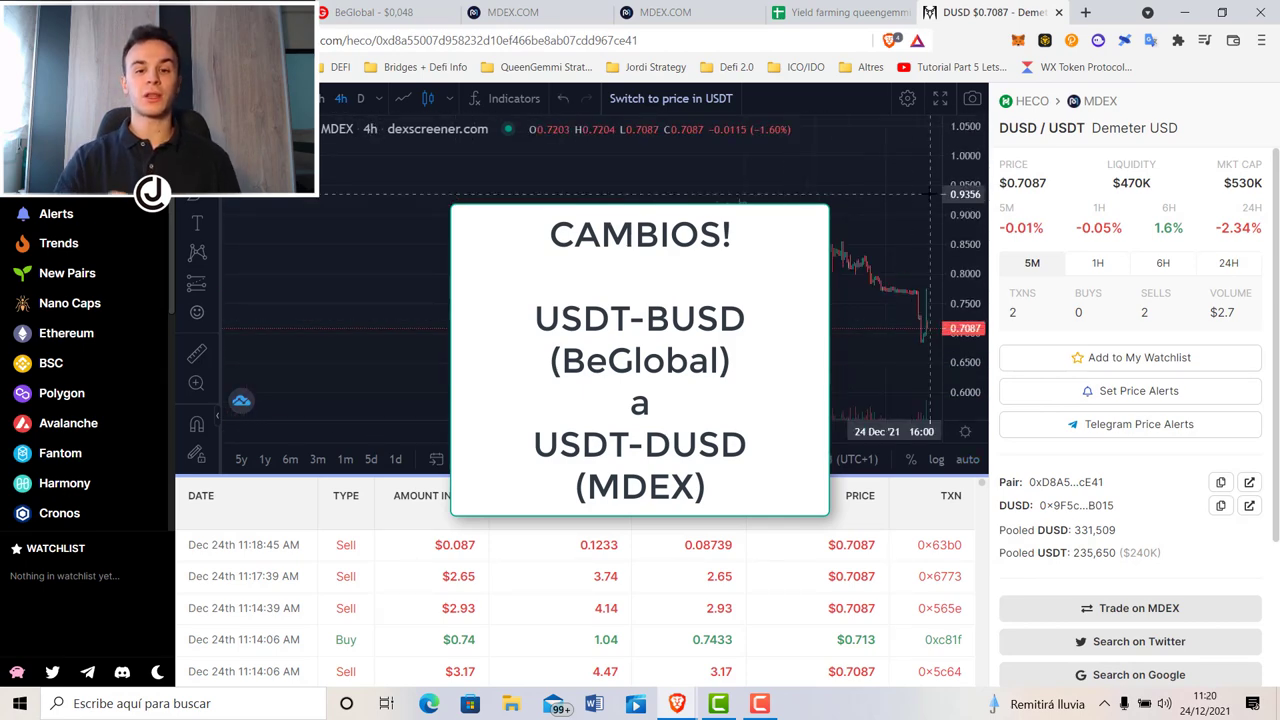
- Return to MDEX, swap 73.739082 BUSD for DUSD and confirm the transaction in MetaMask
click(667, 13)
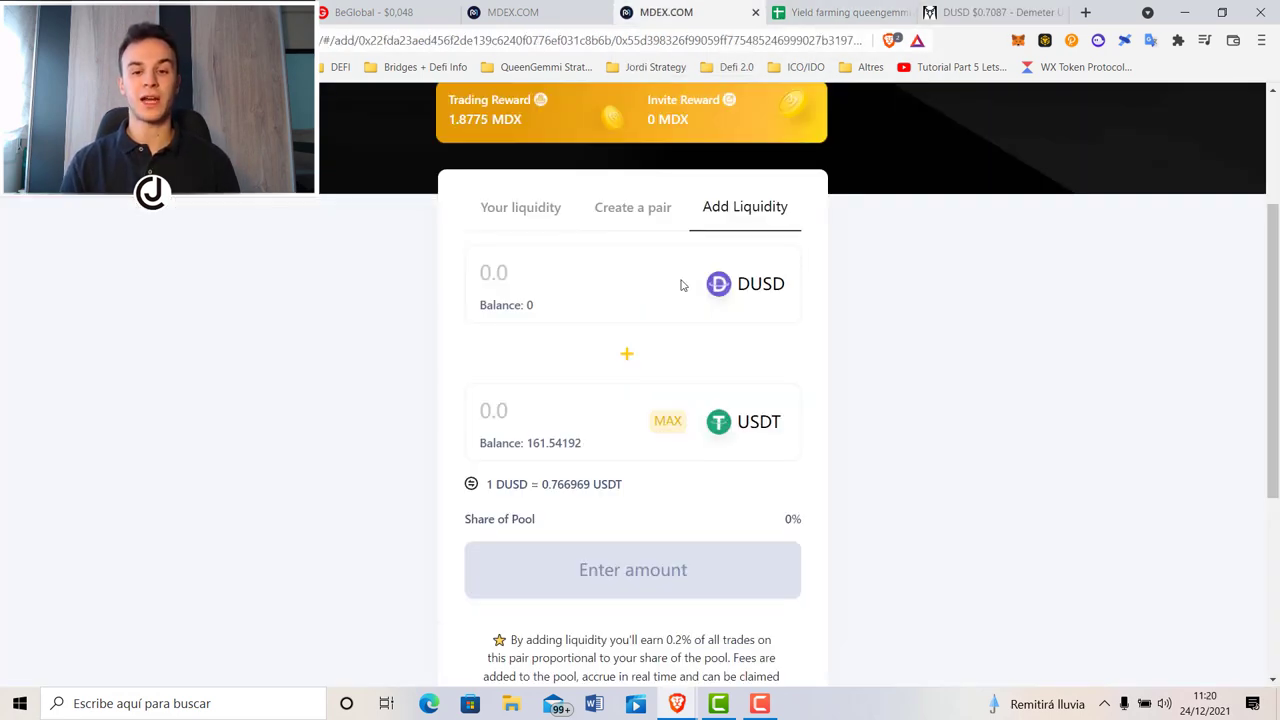
key(ctrl+shift+Tab)
scroll(728, 497, down, 2)
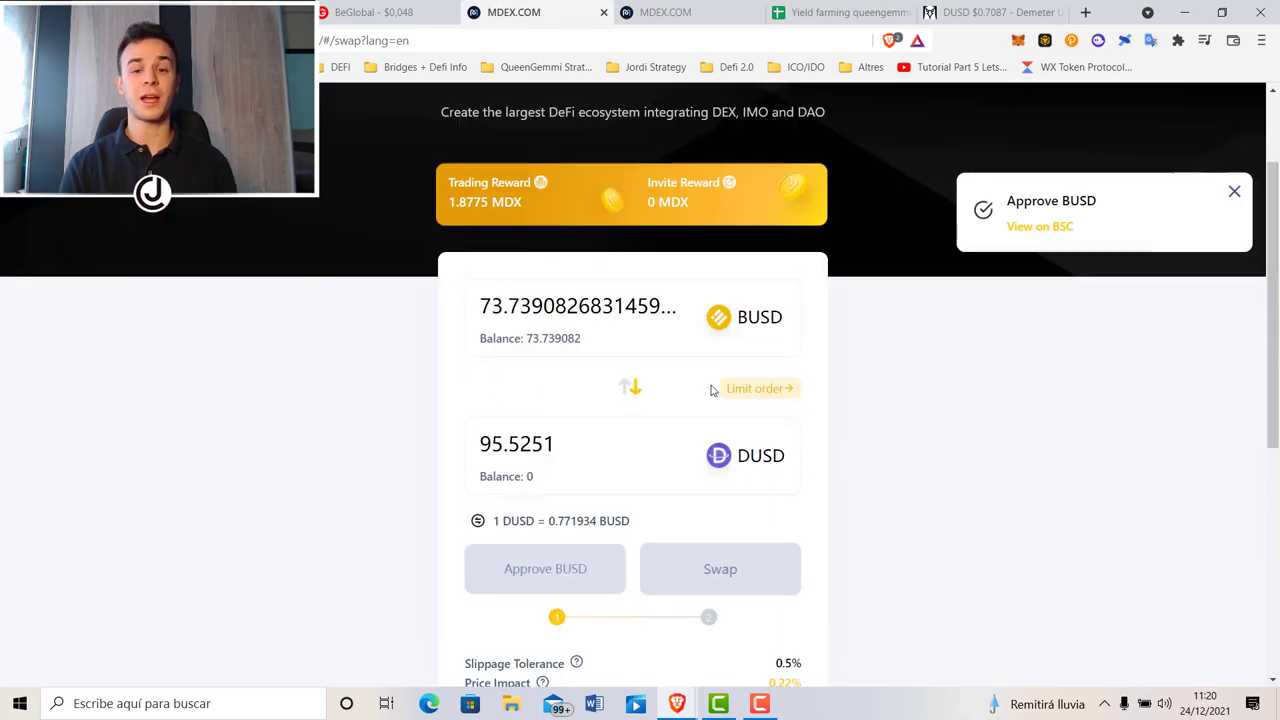
click(735, 369)
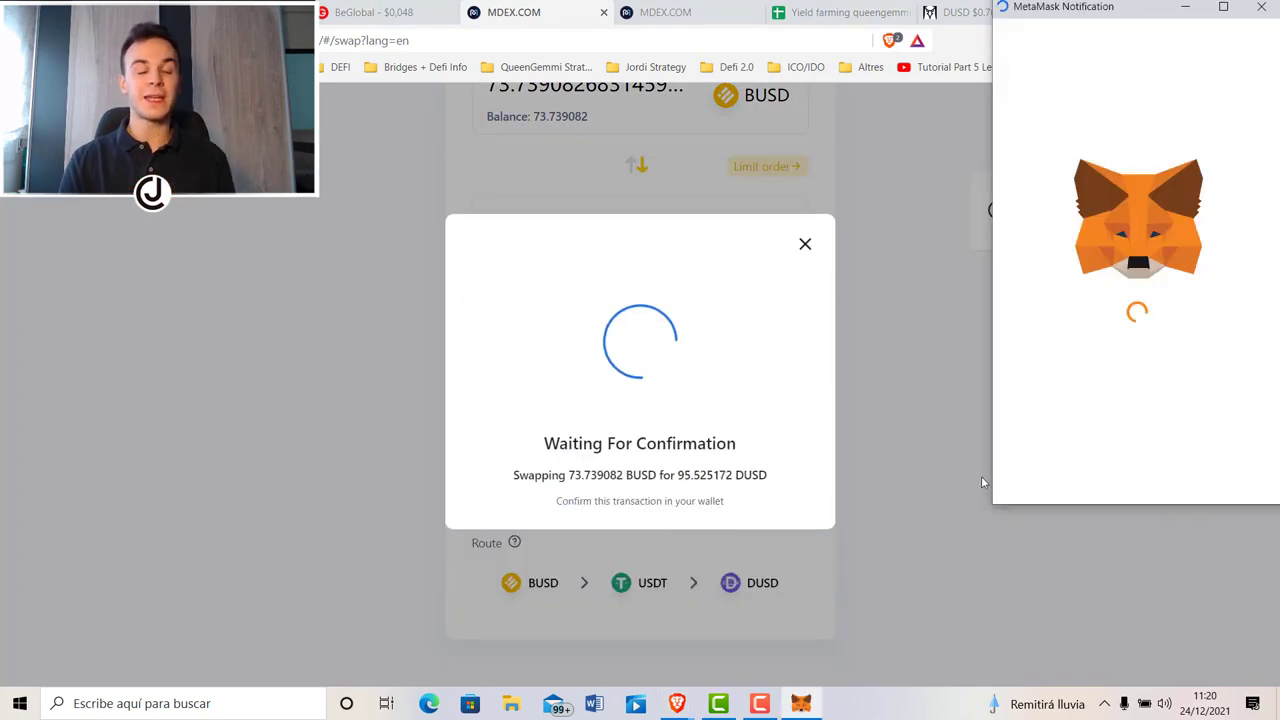
click(1196, 478)
click(698, 545)
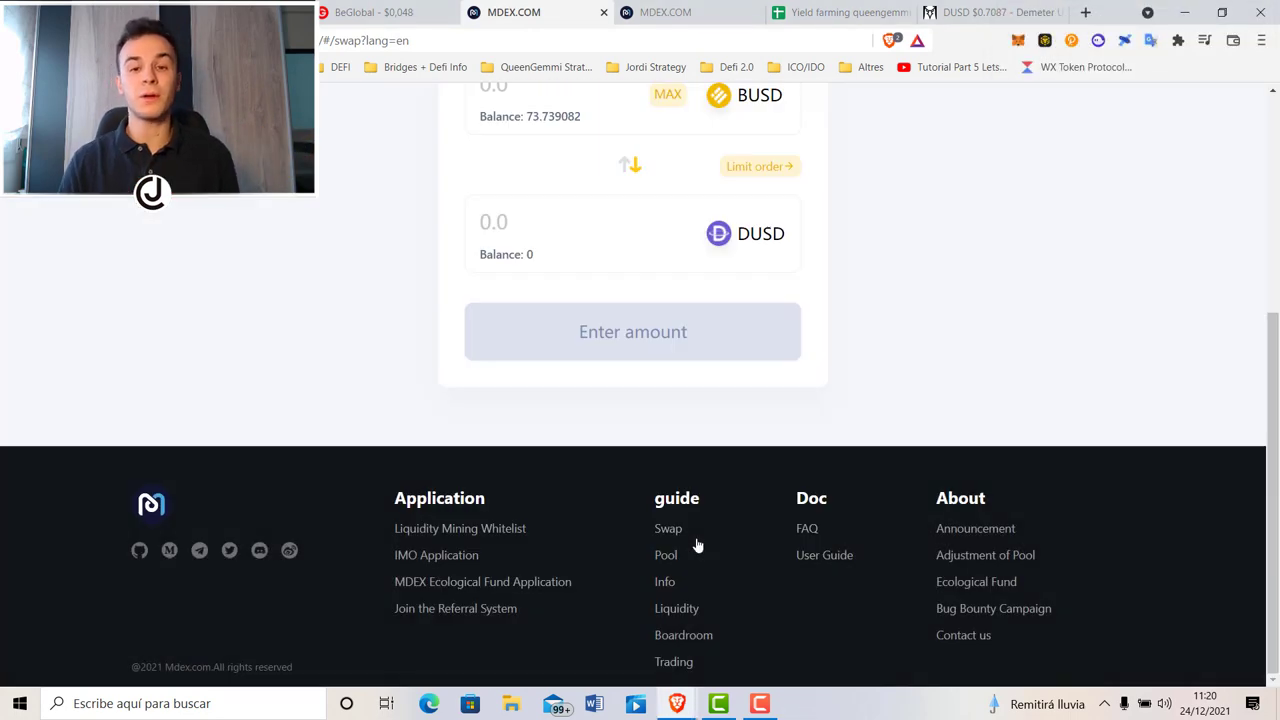
- Open the swap's token list and use the Calculator to work out how much USDT to exchange for DUSD
scroll(726, 474, up, 3)
click(757, 457)
click(258, 704)
text(calc)
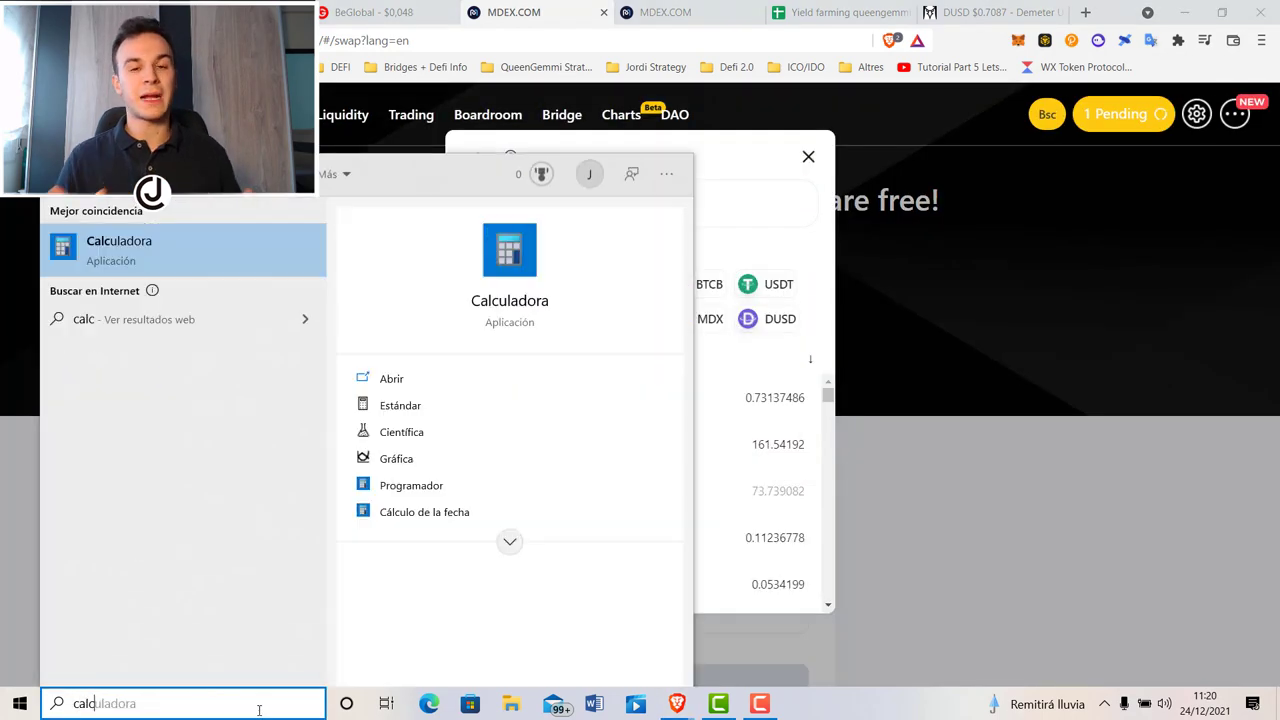
key(Return)
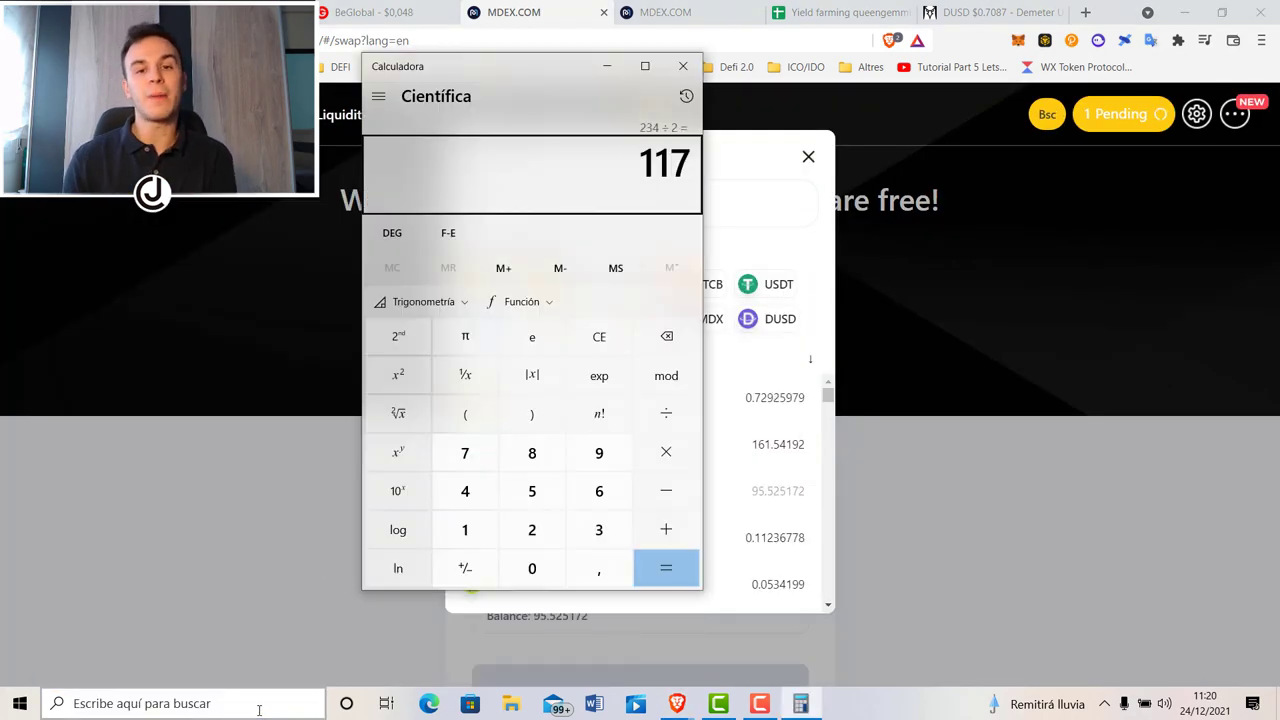
text(-7)
- Set up a swap of 44 USDT to DUSD on MDEX and try to submit it
click(807, 157)
click(709, 459)
click(688, 450)
click(539, 446)
text(44)
scroll(539, 446, down, 2)
click(590, 481)
click(640, 547)
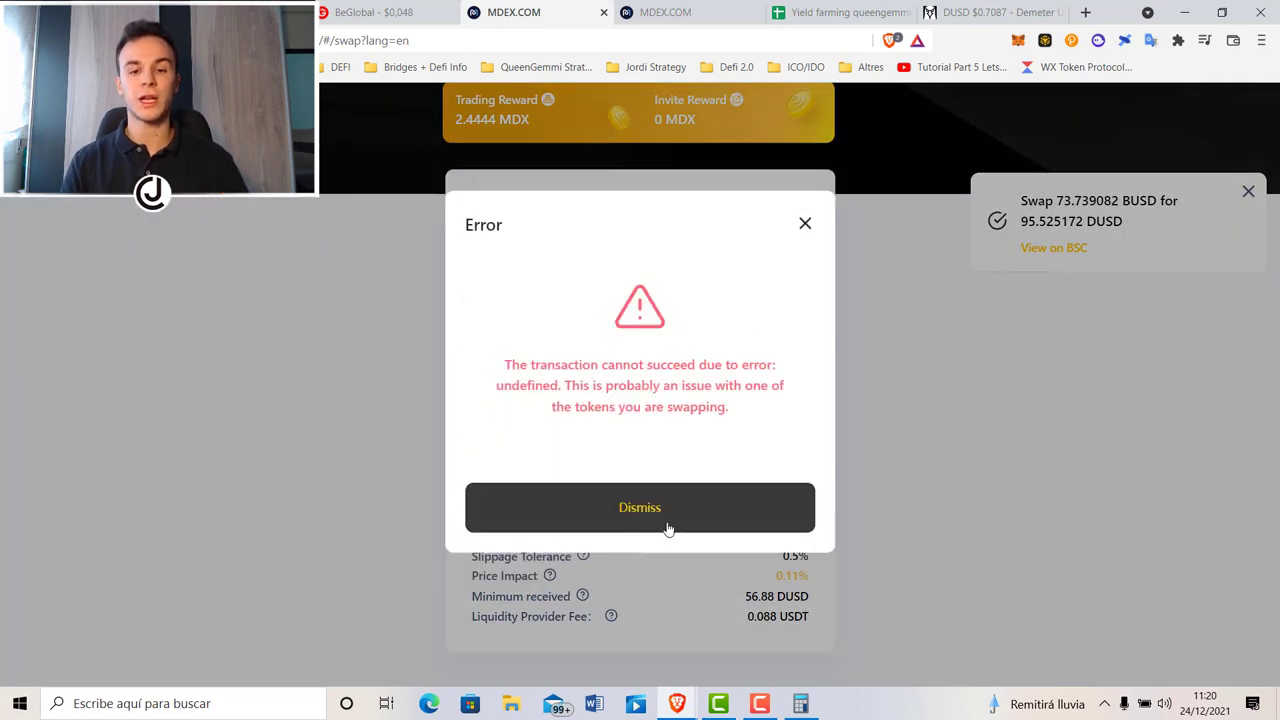
- Dismiss the swap error, resubmit the 44 USDT to DUSD swap and confirm it in MetaMask
click(653, 505)
click(651, 535)
click(651, 528)
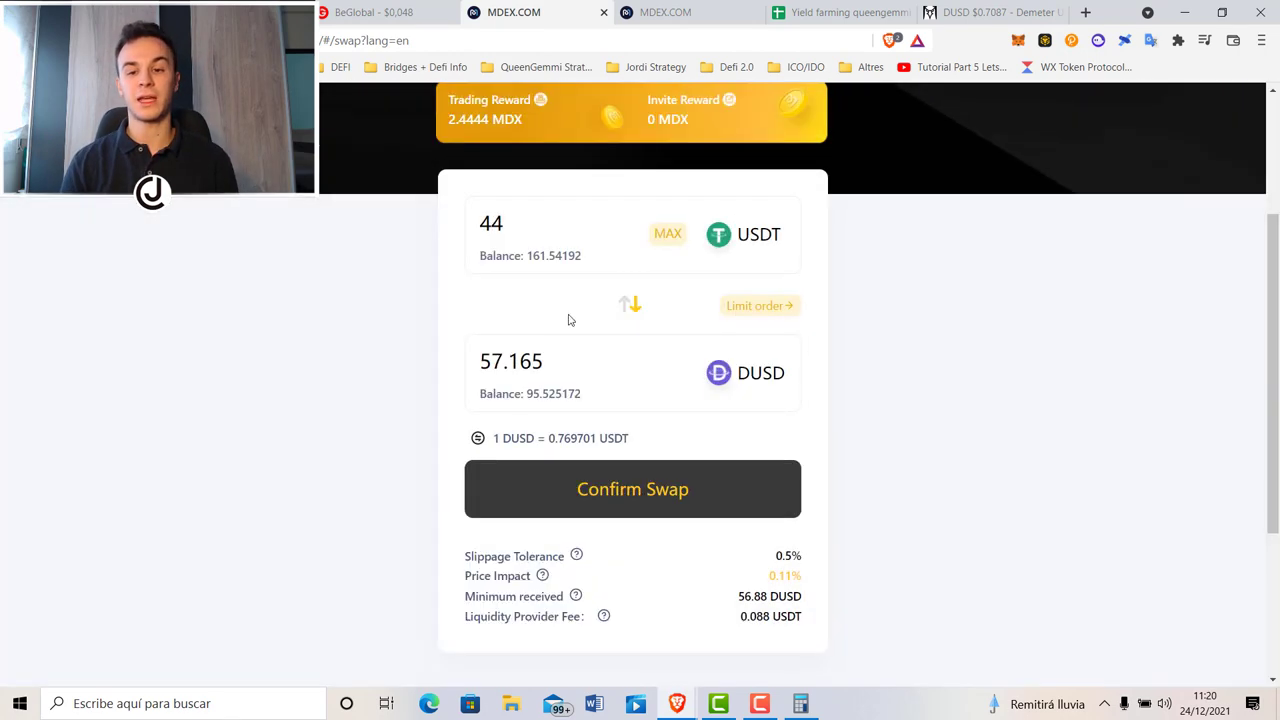
click(543, 478)
click(1166, 489)
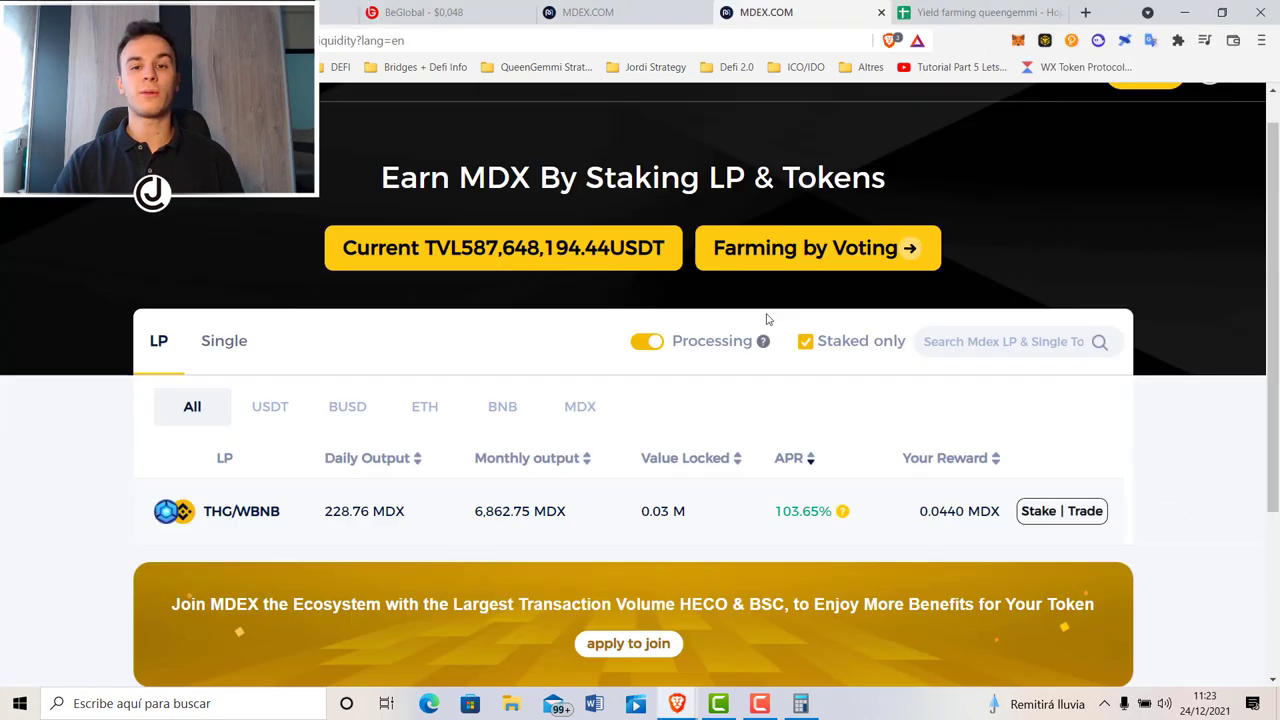
- Show all MDEX liquidity pools instead of only staked ones and open the DUSD/USDT pool's staking page
scroll(780, 340, up, 1)
click(805, 381)
scroll(805, 415, down, 10)
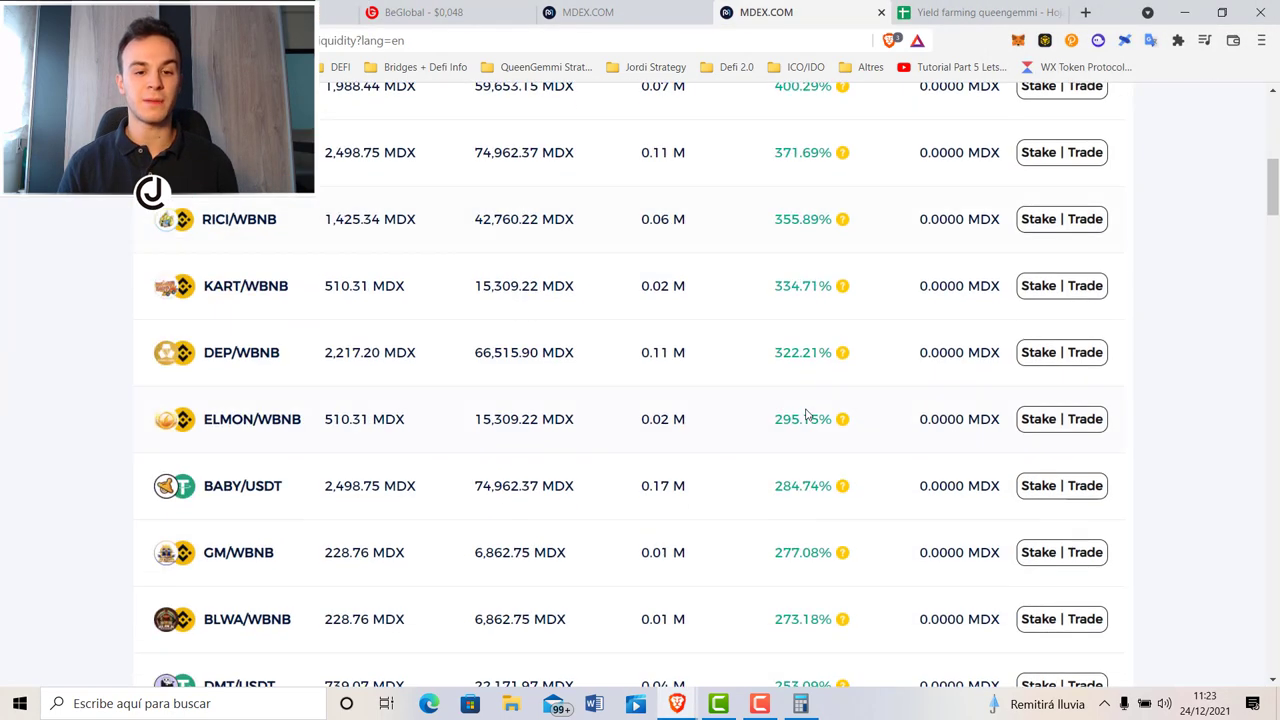
scroll(806, 414, down, 5)
click(1032, 420)
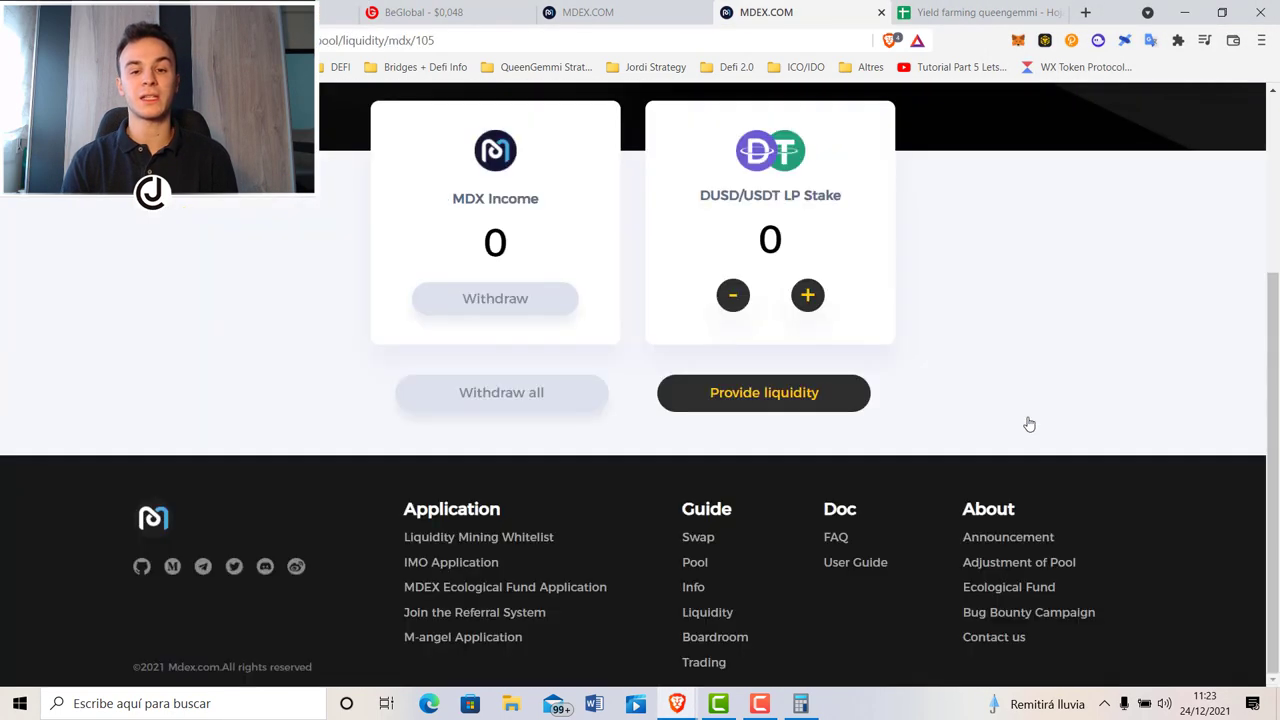
- Stake 133.611504976054538078 DUSD/USDT LP tokens and confirm the deposit in MetaMask
click(807, 295)
click(843, 363)
click(766, 477)
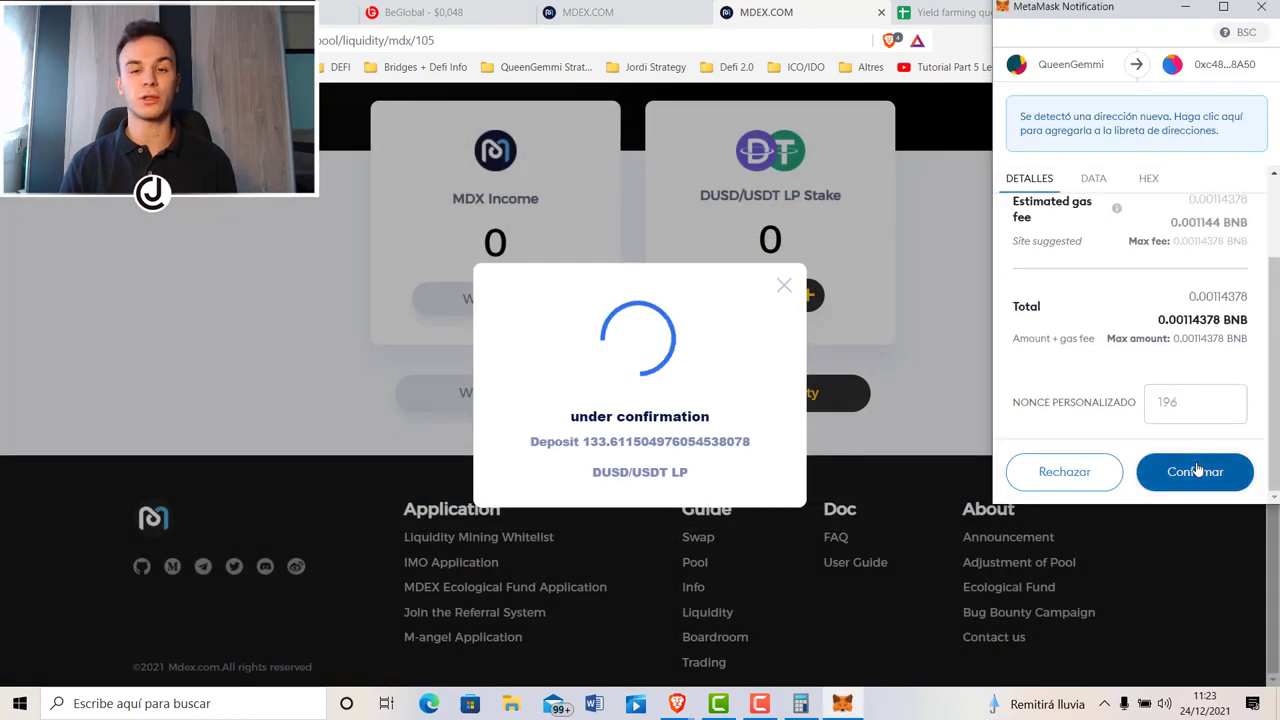
click(1196, 471)
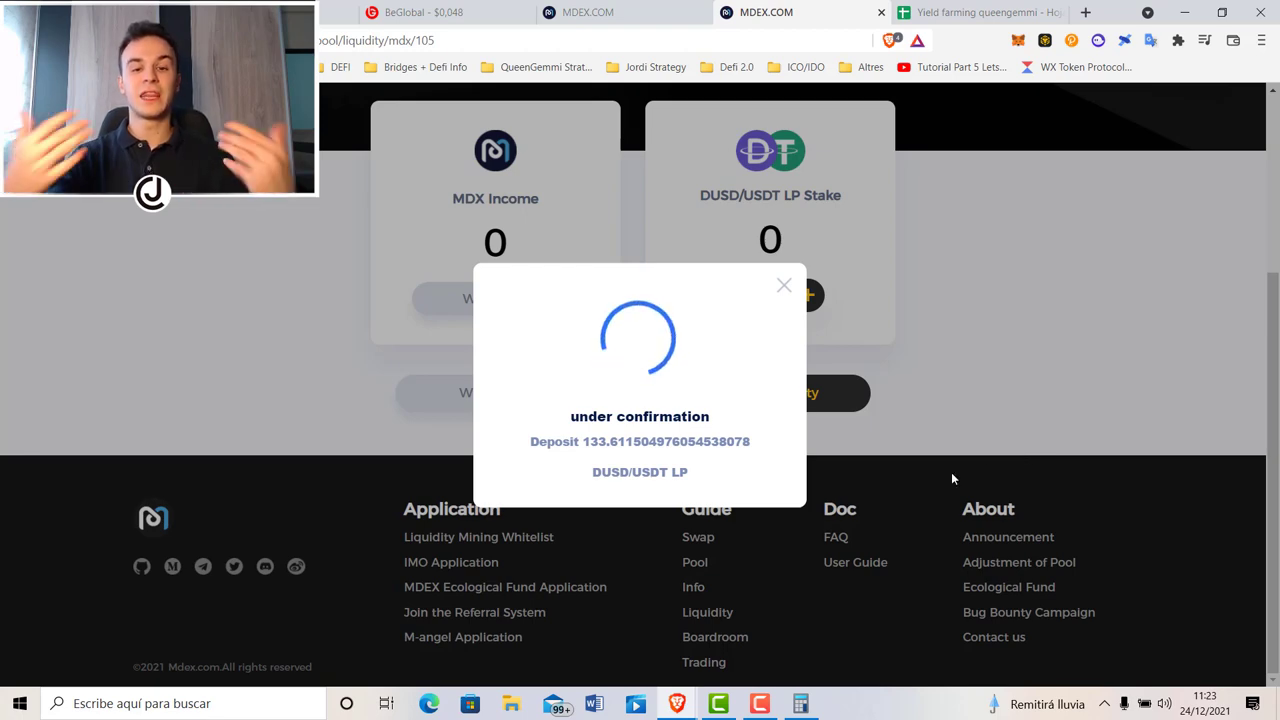
click(640, 457)
- Return to the MDEX liquidity list, reload it and filter it to staked pools to check the new DUSD/USDT position
scroll(414, 225, up, 3)
click(385, 116)
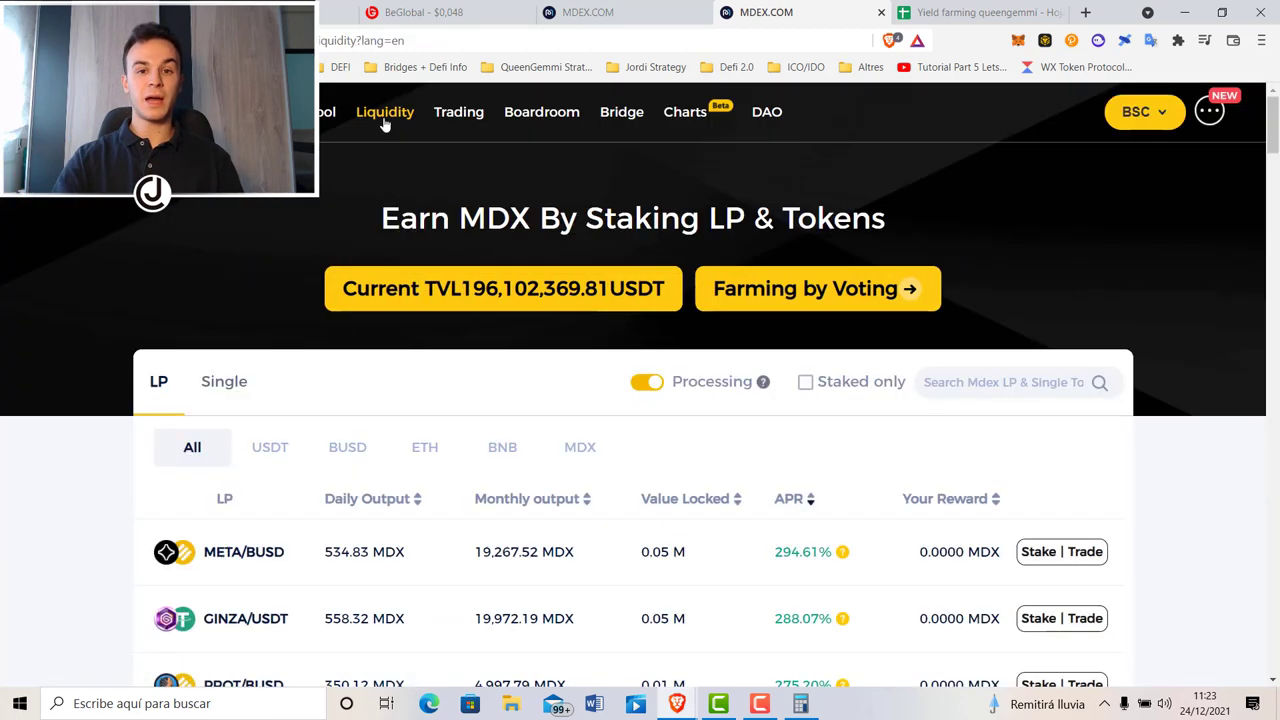
scroll(641, 412, down, 20)
scroll(648, 414, up, 17)
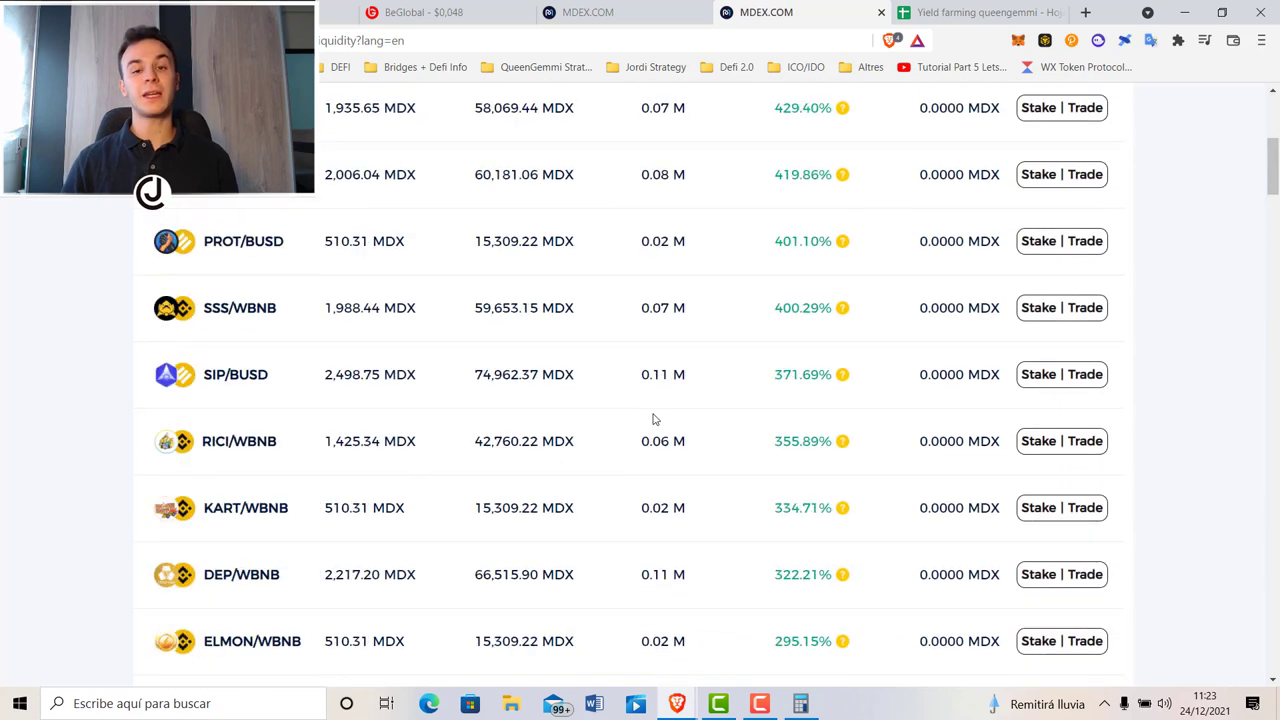
scroll(652, 415, up, 10)
click(806, 385)
key(F5)
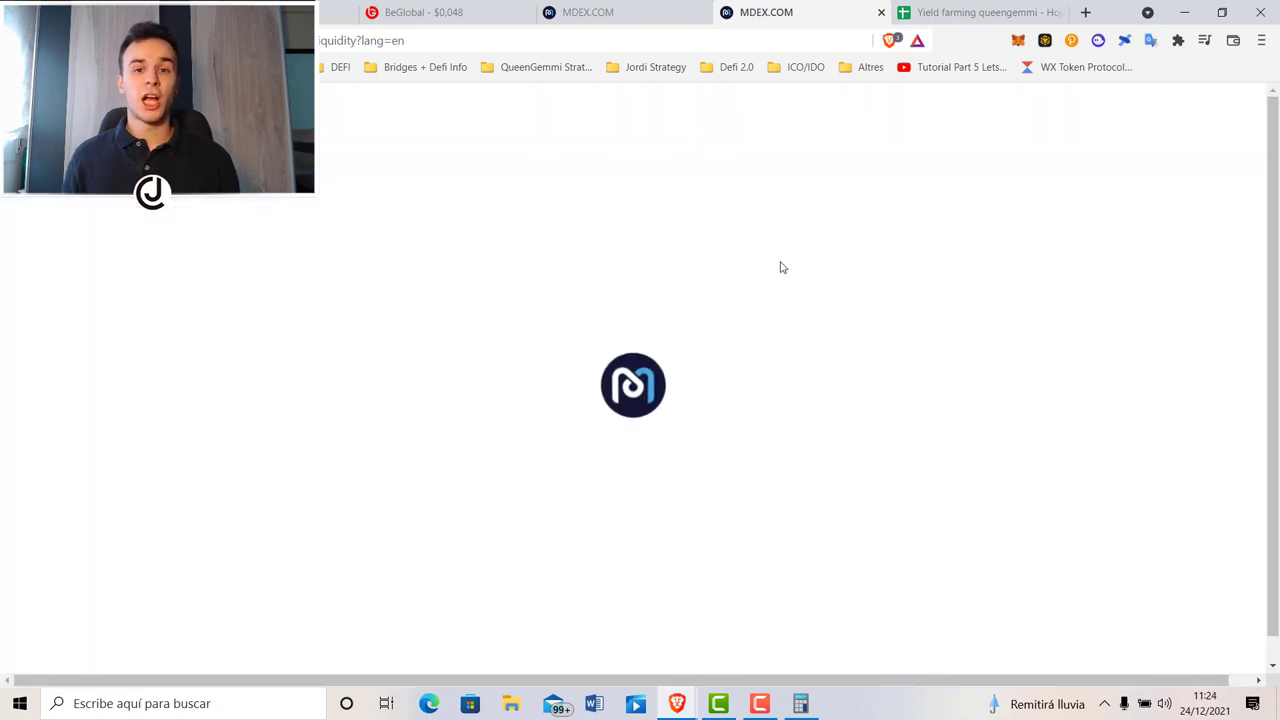
click(806, 383)
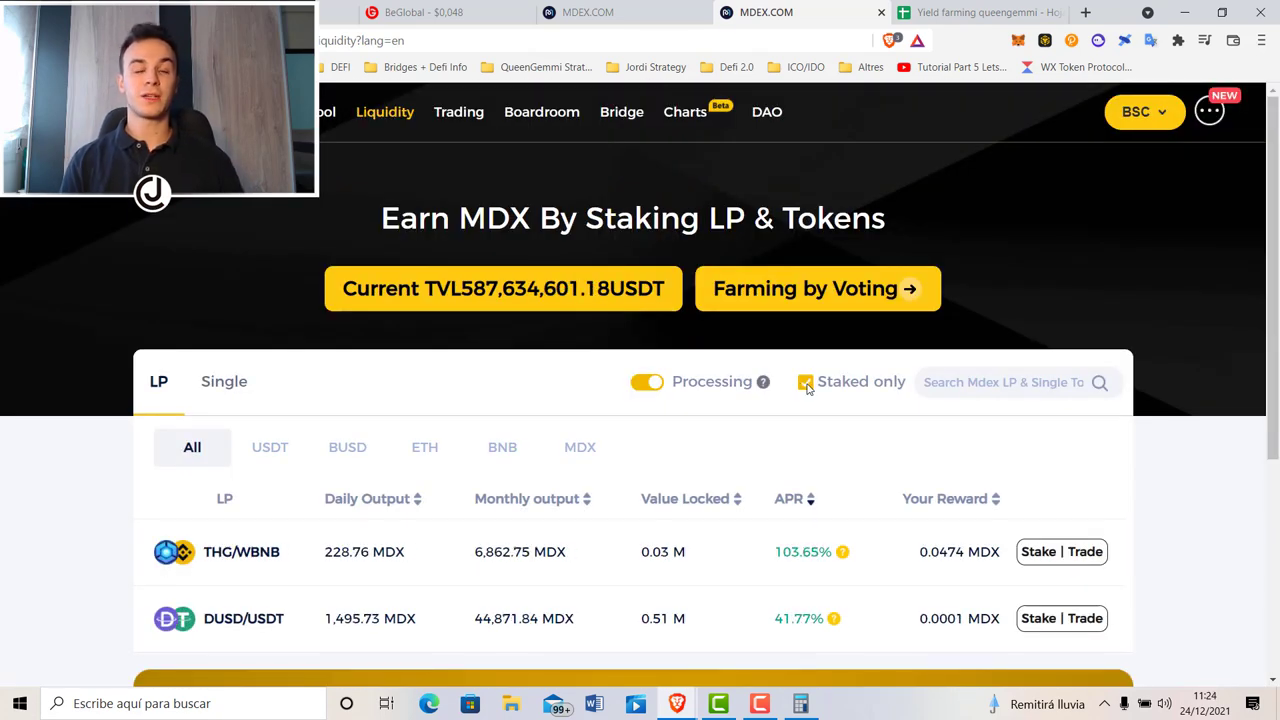
- Switch to BeGlobal, open its farms and filter them to staked ones
click(702, 13)
click(519, 16)
click(524, 125)
click(118, 382)
scroll(463, 397, down, 1)
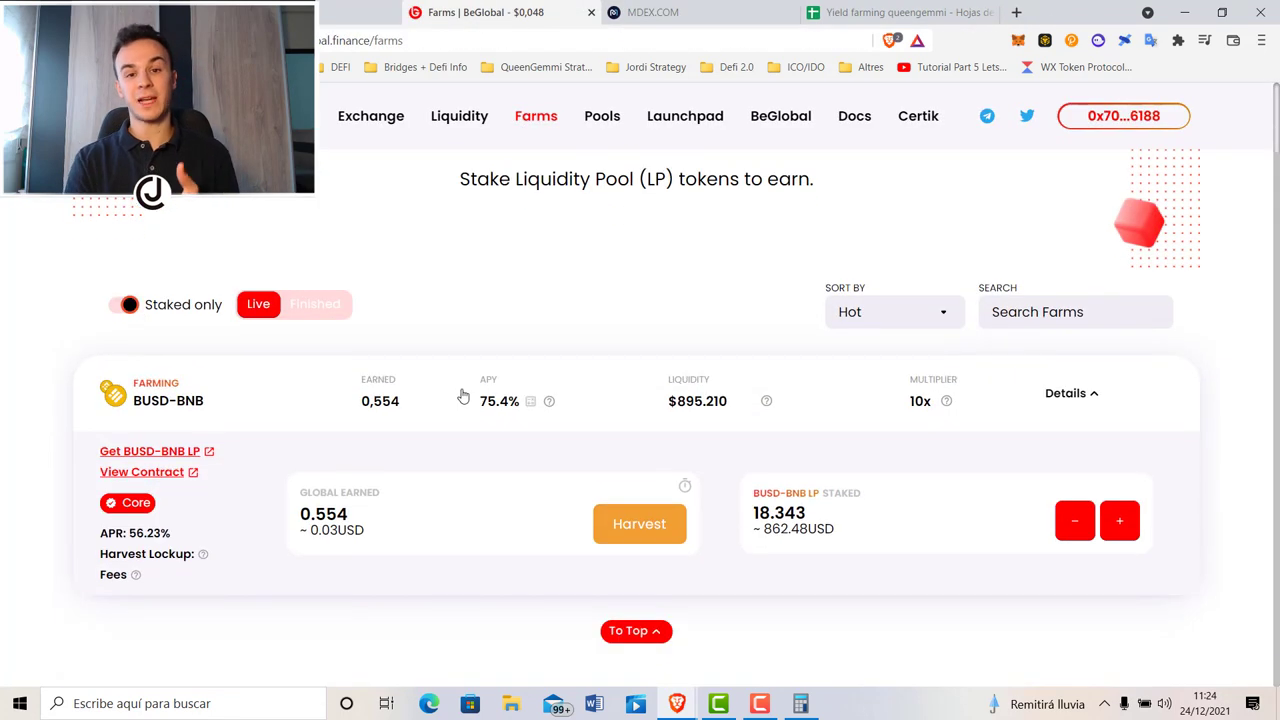
- Show all BeGlobal farms and look through the available pairs and their APYs
click(118, 314)
scroll(437, 414, down, 8)
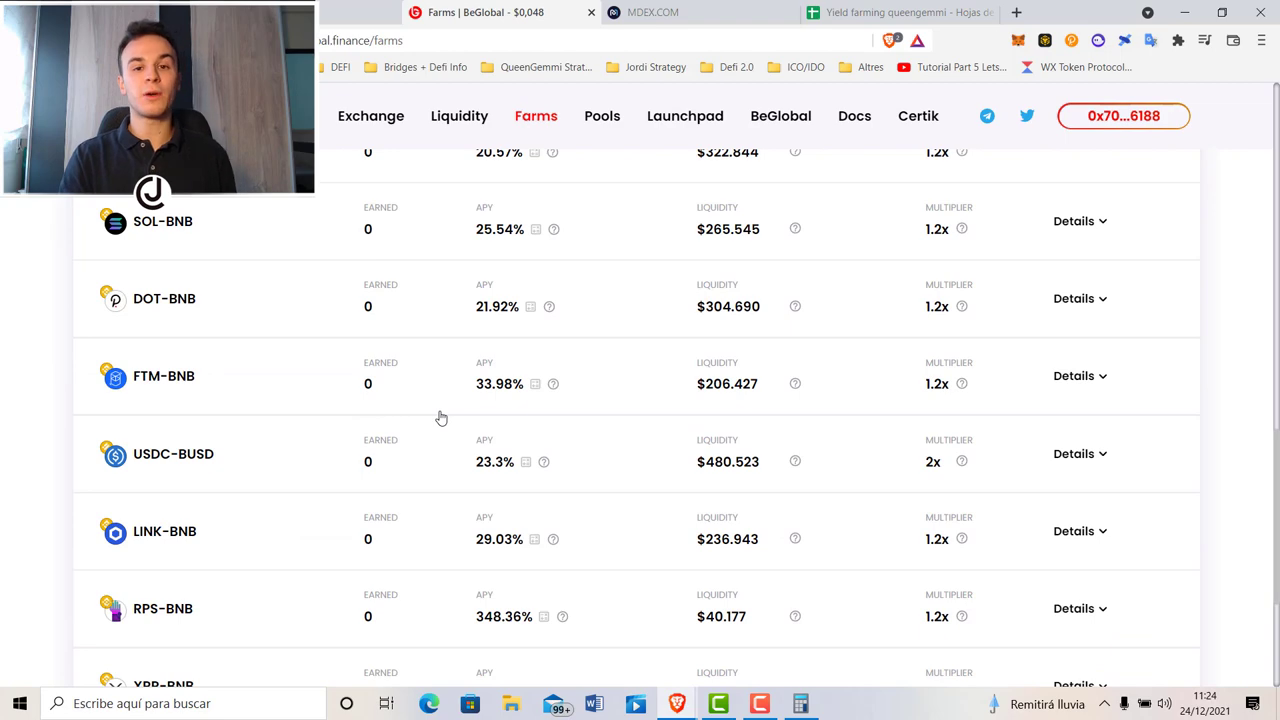
scroll(437, 420, down, 3)
scroll(437, 420, up, 10)
- Open the Biswap farms page and compare the APRs of the listed farms
key(ctrl+shift+Tab)
click(77, 272)
key(ctrl+shift+Tab)
click(80, 303)
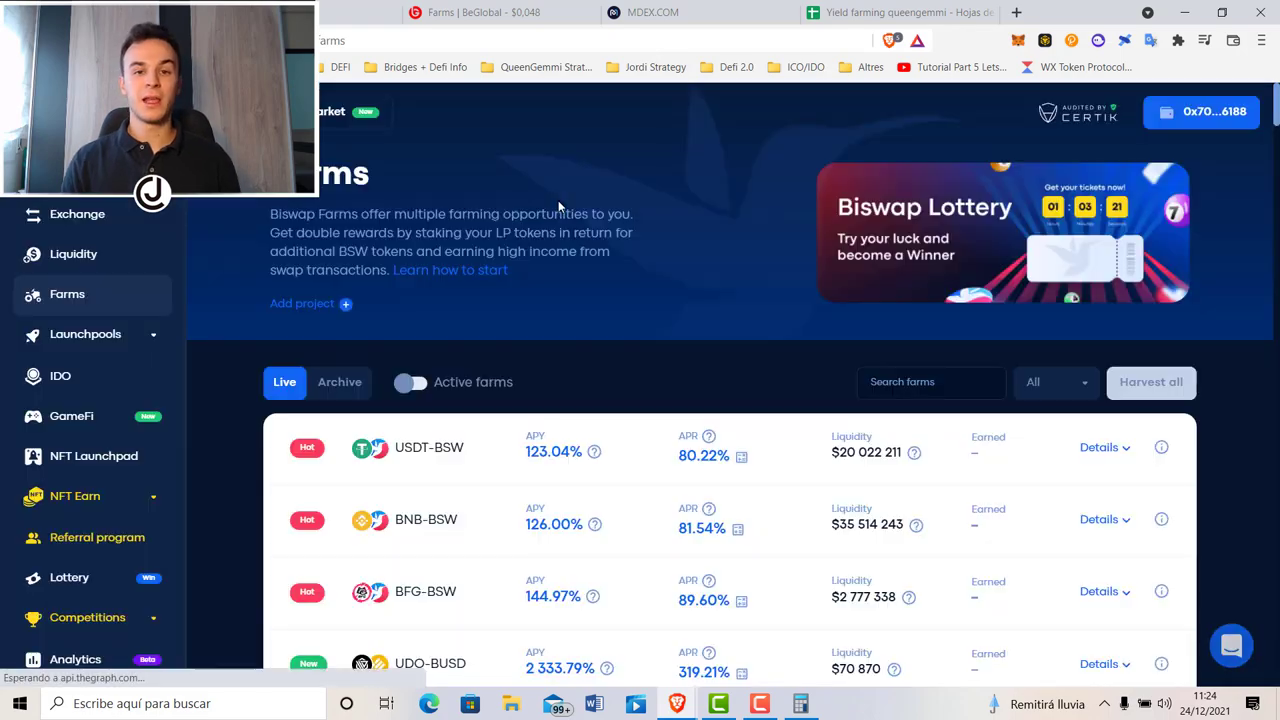
scroll(471, 275, down, 10)
scroll(471, 275, down, 15)
scroll(471, 275, down, 18)
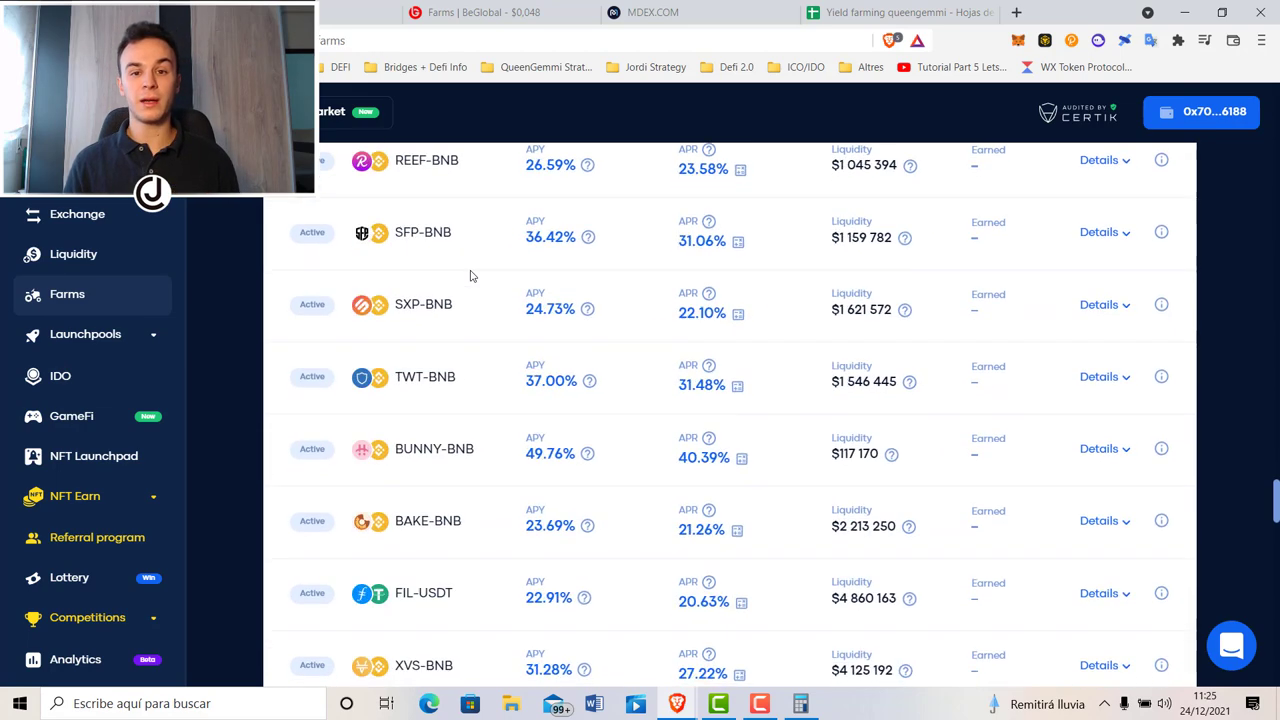
scroll(471, 275, down, 10)
scroll(457, 249, up, 15)
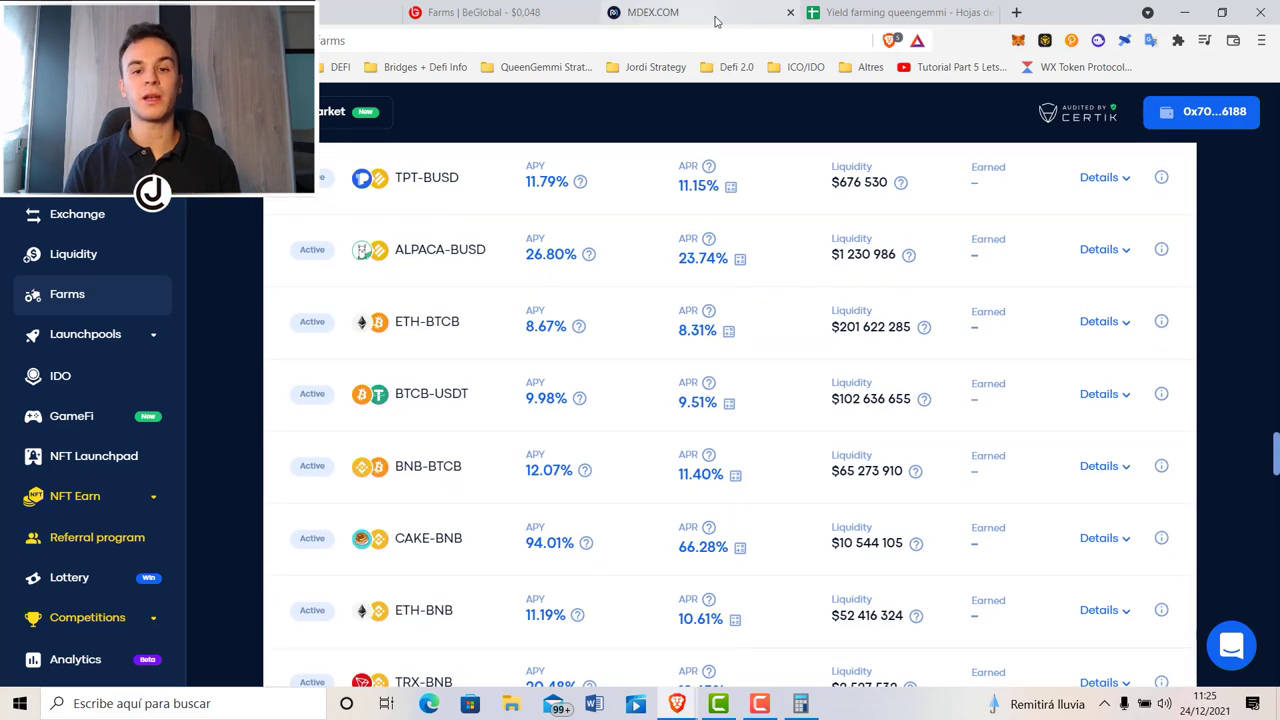
- Open the BabySwap farms page and look through the list for the AXS-USDT farm
click(655, 67)
mouse_move(545, 67)
click(551, 110)
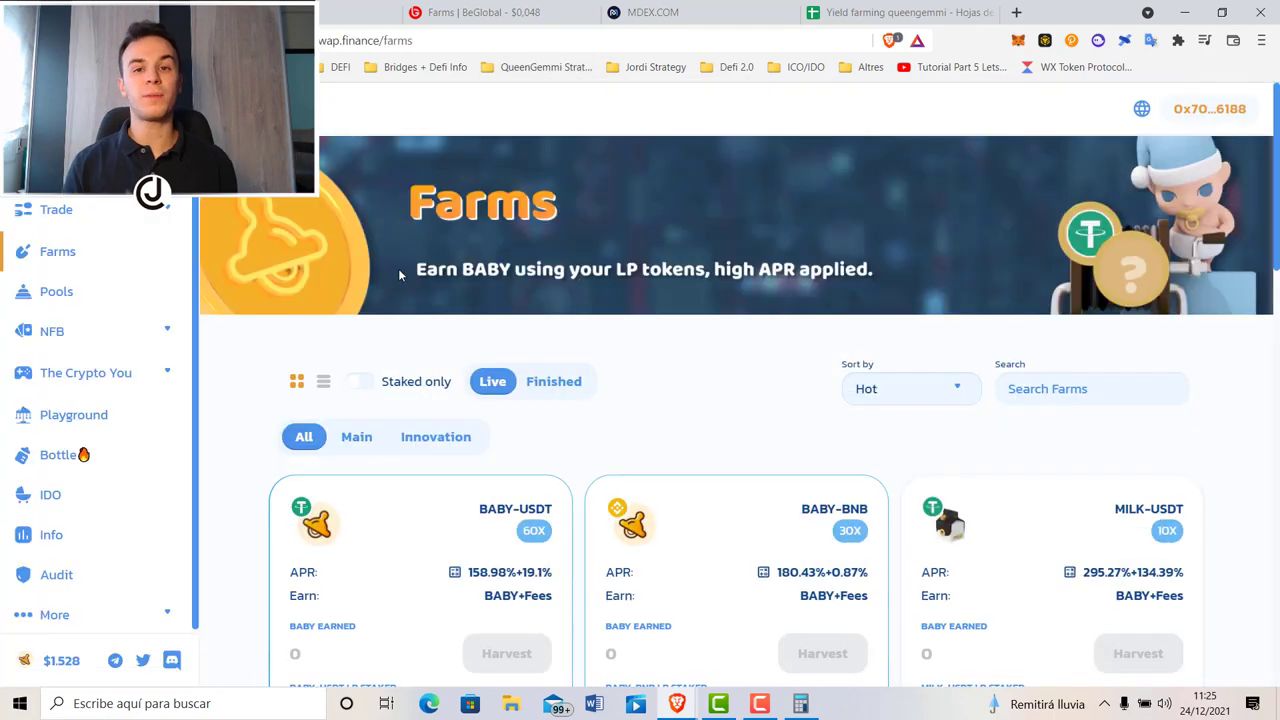
scroll(398, 280, down, 3)
scroll(474, 255, down, 15)
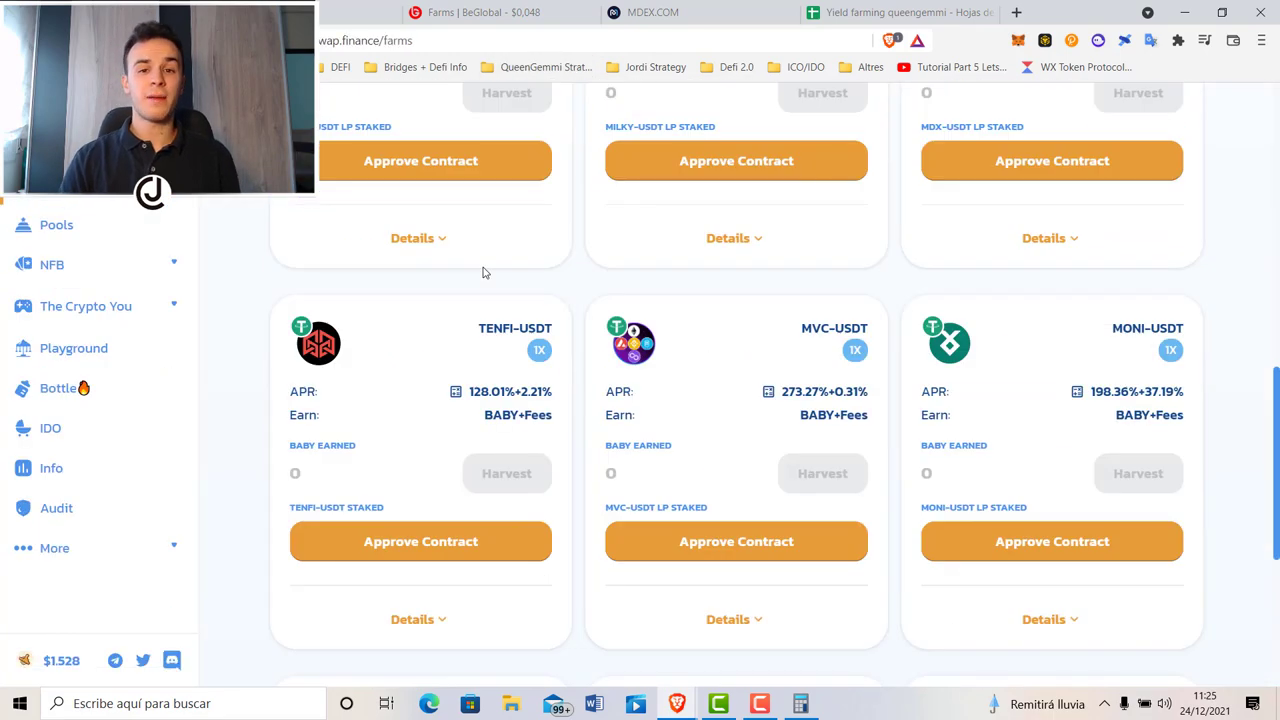
scroll(483, 272, down, 15)
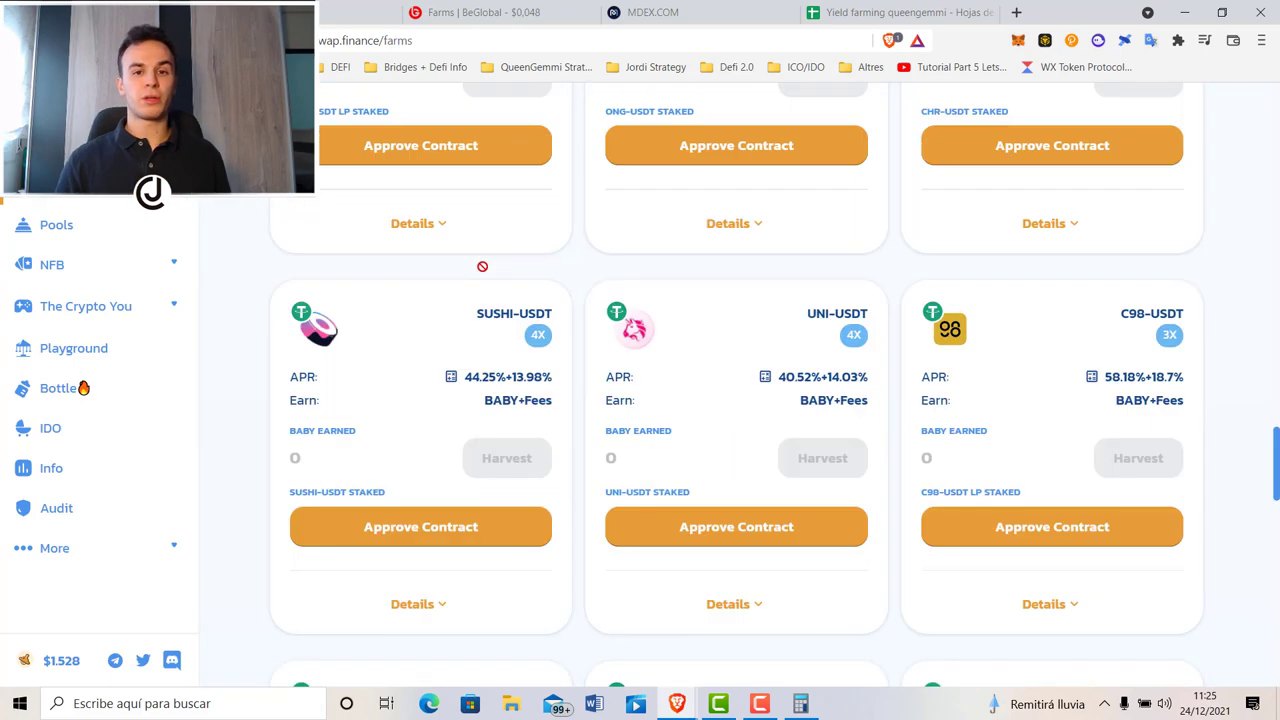
scroll(483, 272, down, 10)
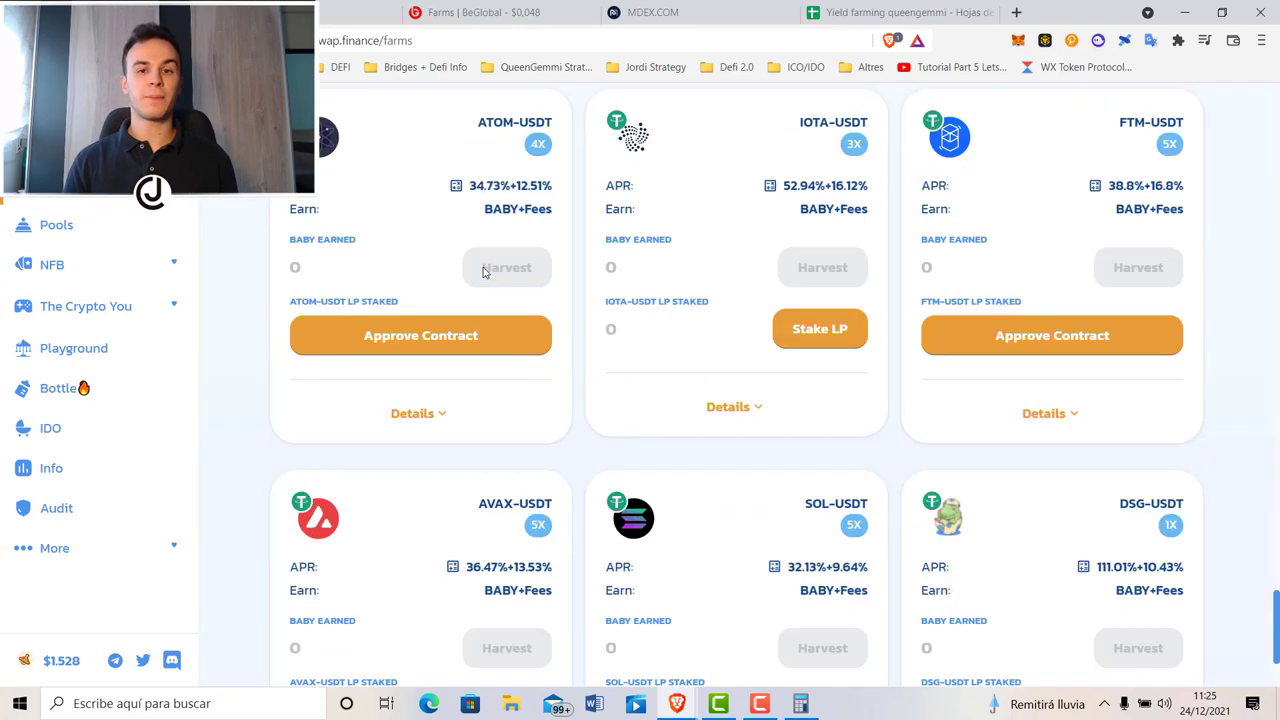
scroll(461, 274, down, 2)
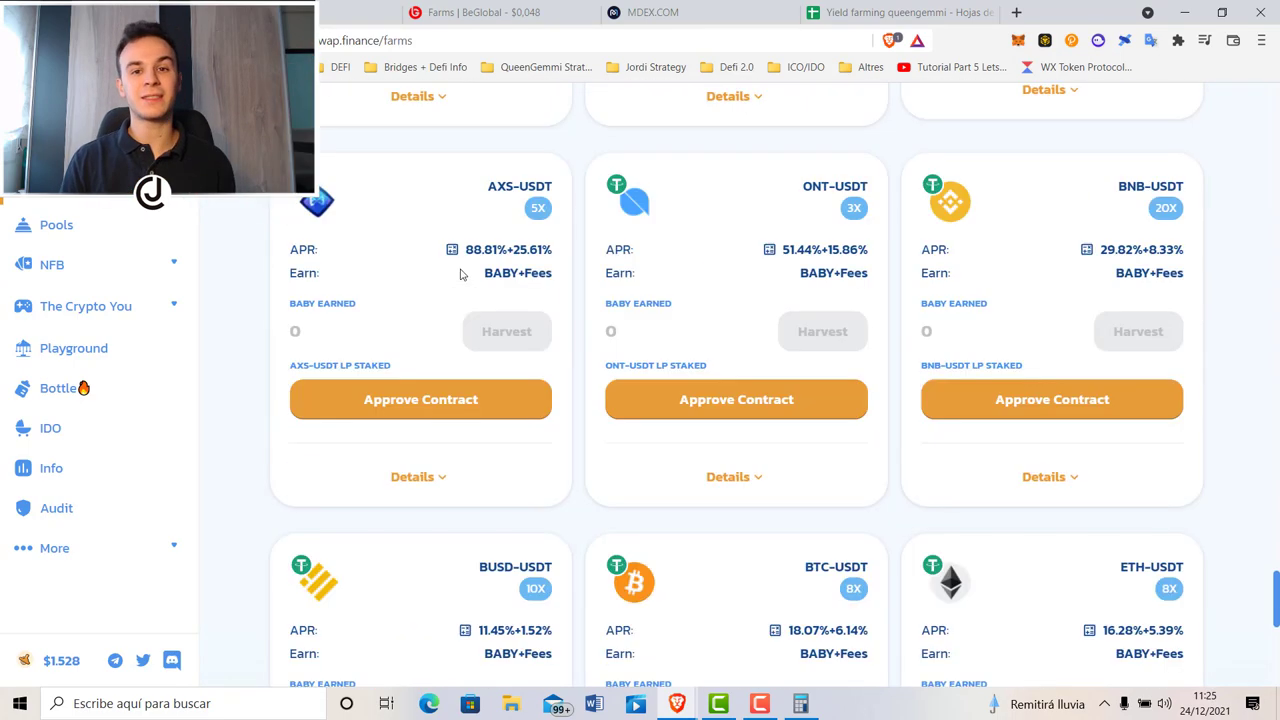
- Approve the AXS-USDT farm contract in MetaMask and go to the add-liquidity page for its LP token
click(438, 412)
click(1208, 480)
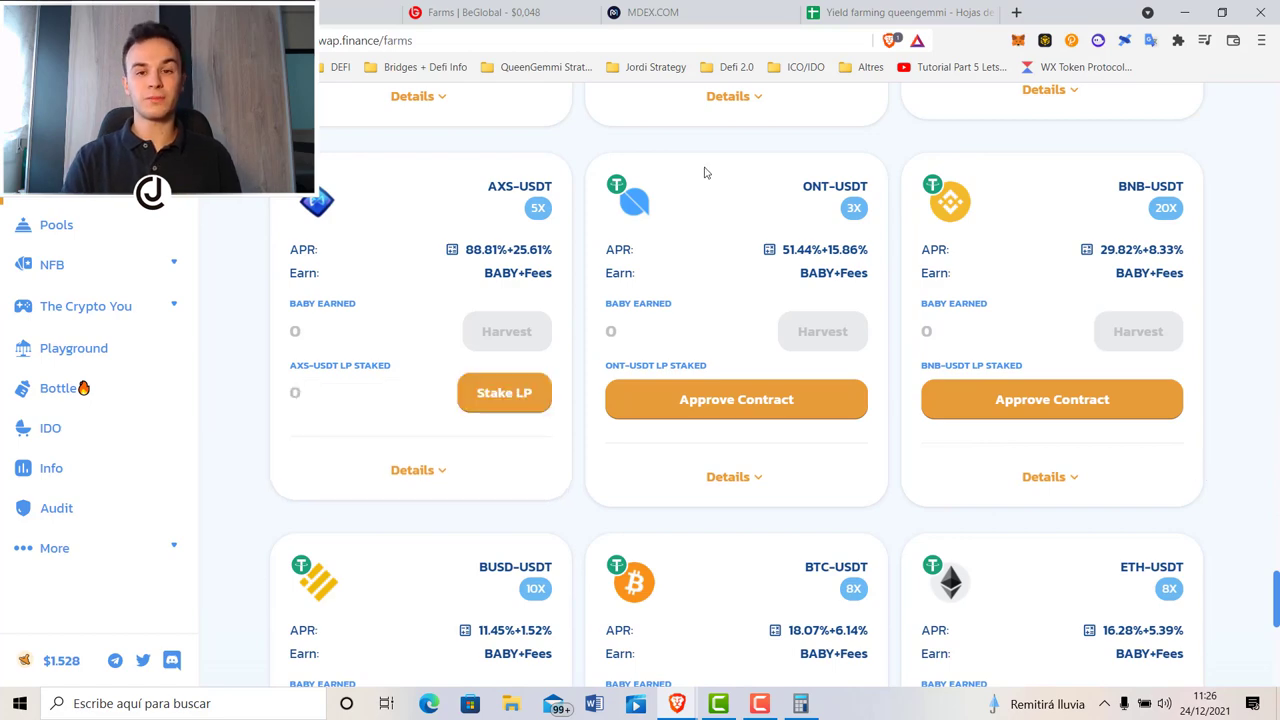
click(490, 395)
click(636, 486)
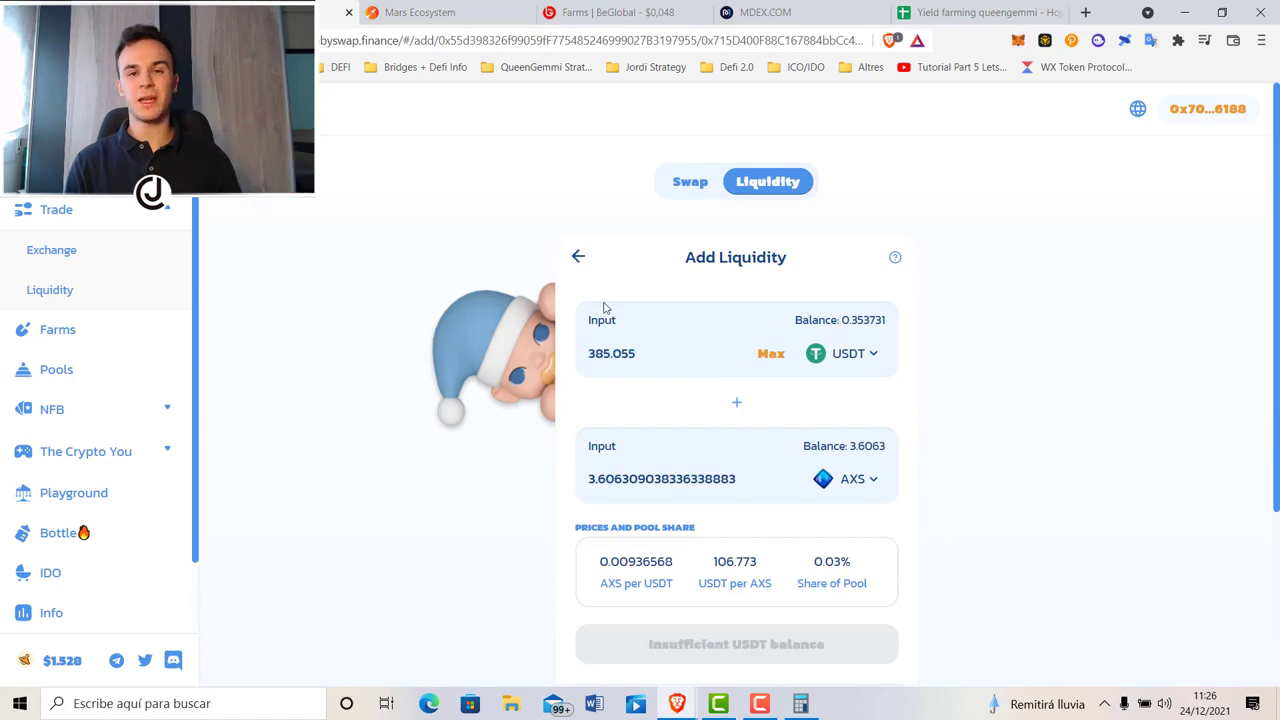
- Switch the token paired with AXS between BNB and USDT to compare the two liquidity options
click(840, 354)
click(716, 322)
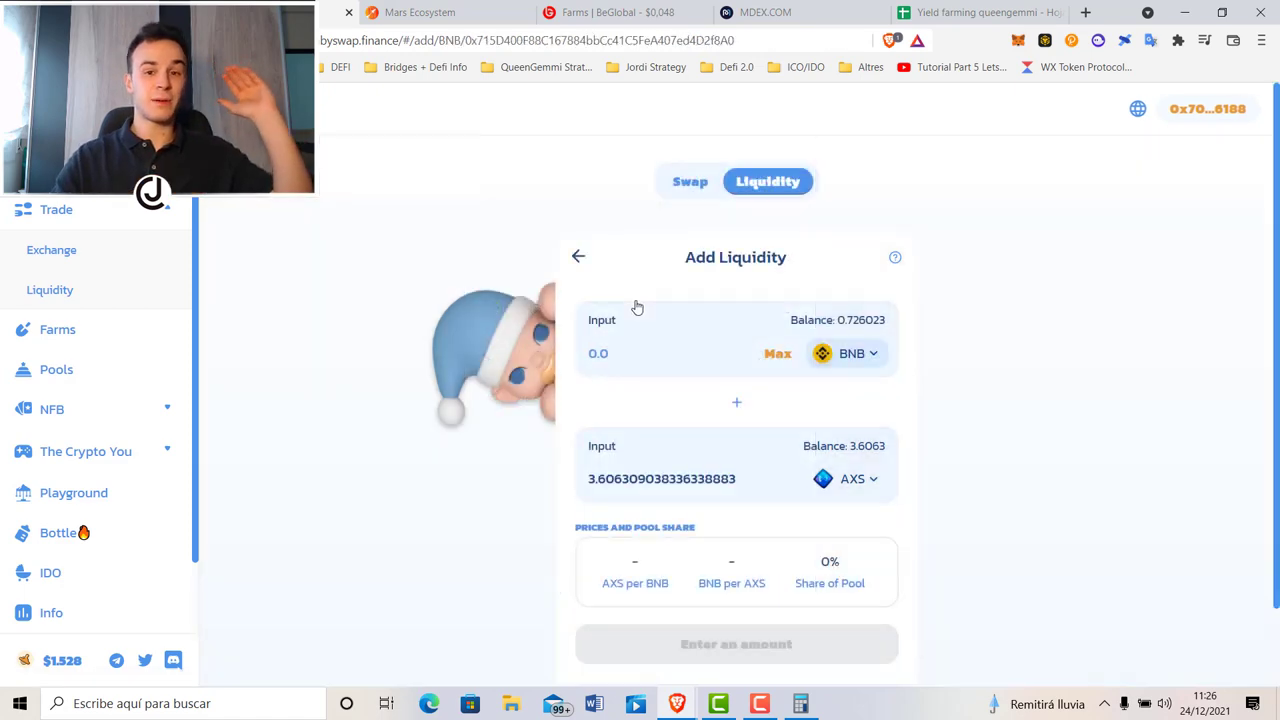
scroll(771, 428, down, 1)
click(848, 263)
click(640, 401)
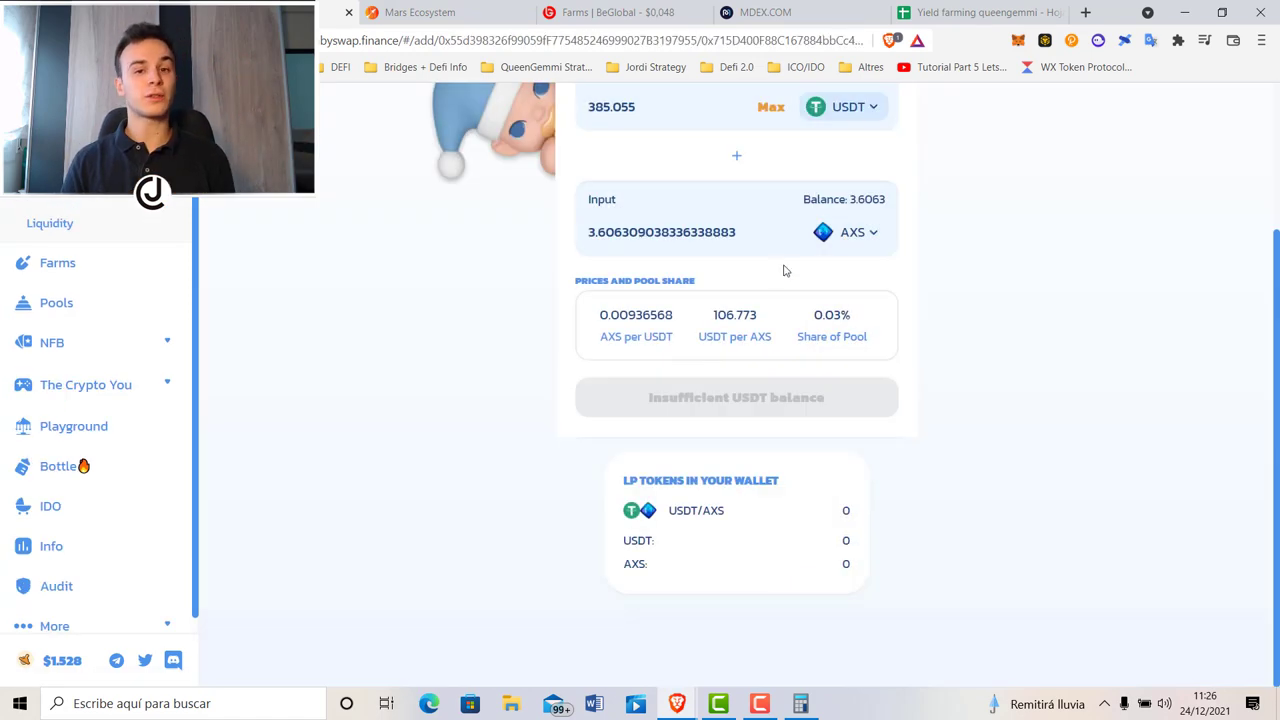
scroll(781, 280, up, 3)
click(831, 361)
click(590, 318)
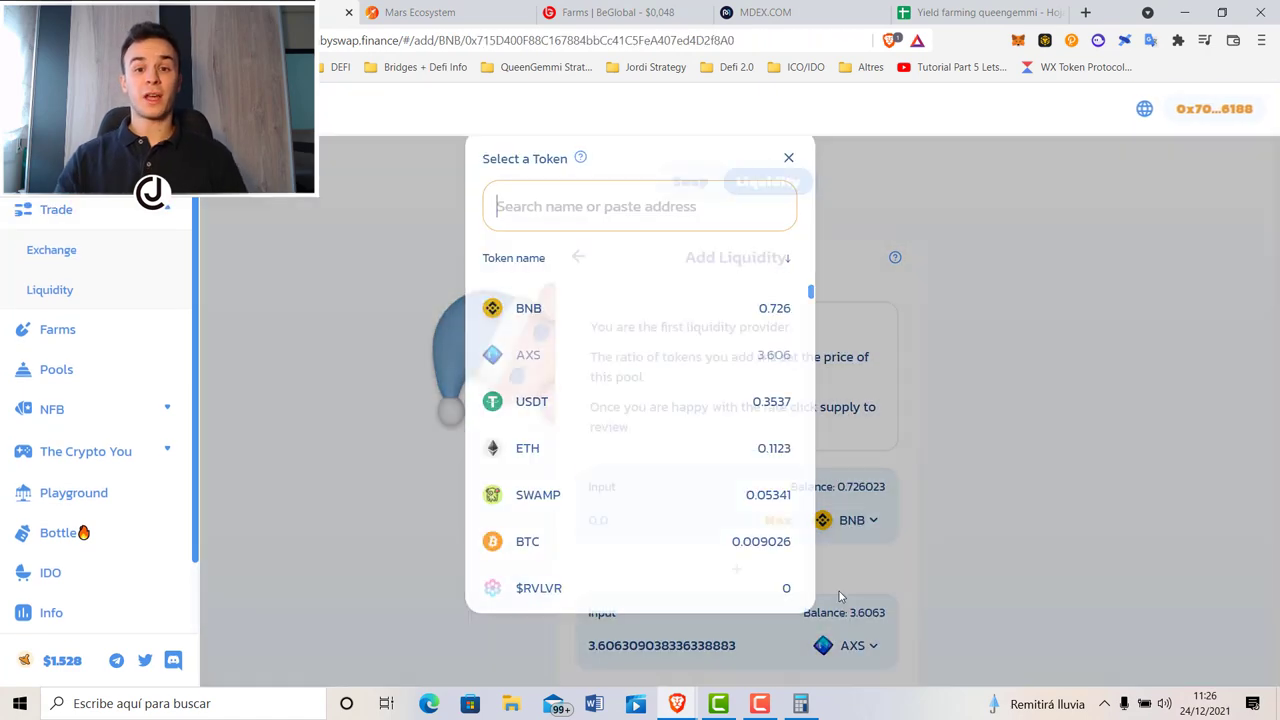
- Switch from adding liquidity to the token exchange and quote the BNB needed to receive 385.05 USDT
scroll(646, 449, down, 1)
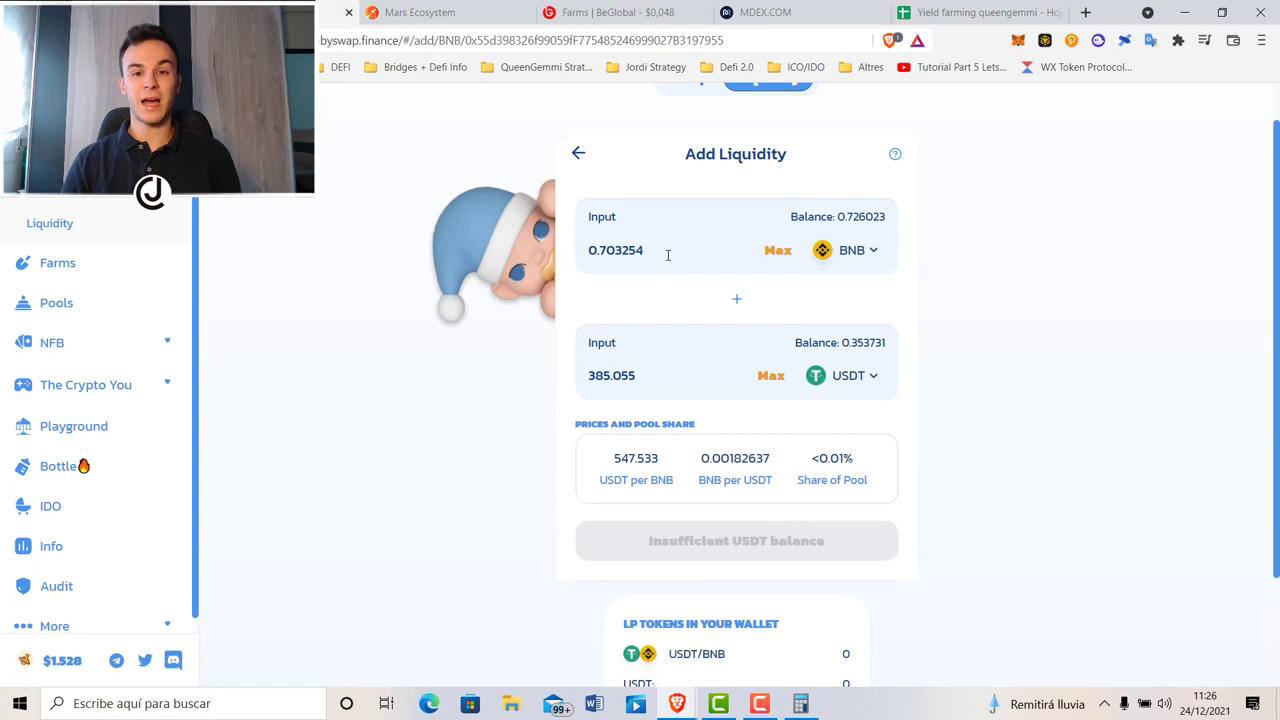
scroll(738, 314, up, 1)
click(688, 183)
click(844, 438)
click(600, 309)
click(820, 563)
click(566, 400)
click(642, 562)
text(385.06)
key(BackSpace)
text(5)
scroll(714, 480, down, 3)
scroll(943, 329, up, 3)
scroll(754, 440, down, 3)
scroll(774, 420, up, 3)
scroll(674, 437, down, 3)
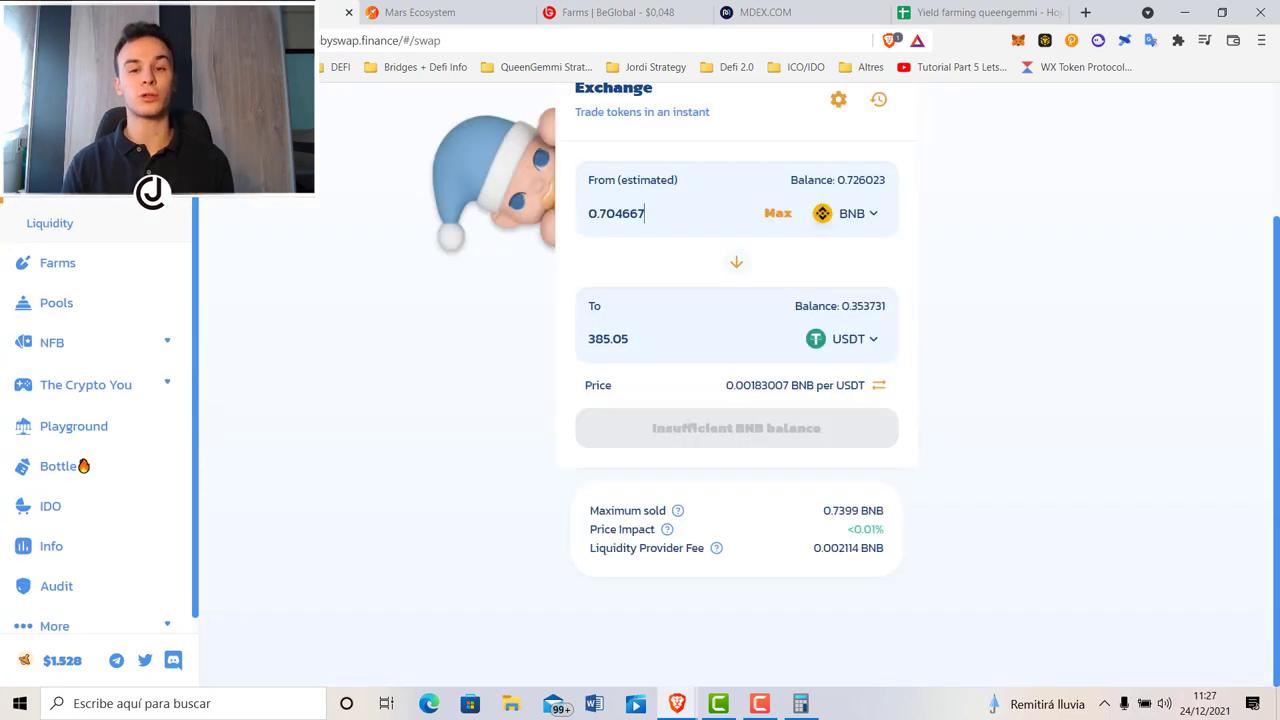
- Reload the exchange and set up the BNB to USDT swap again with 385.055 USDT as the amount received
key(F5)
click(815, 563)
click(580, 310)
click(733, 486)
text(385)
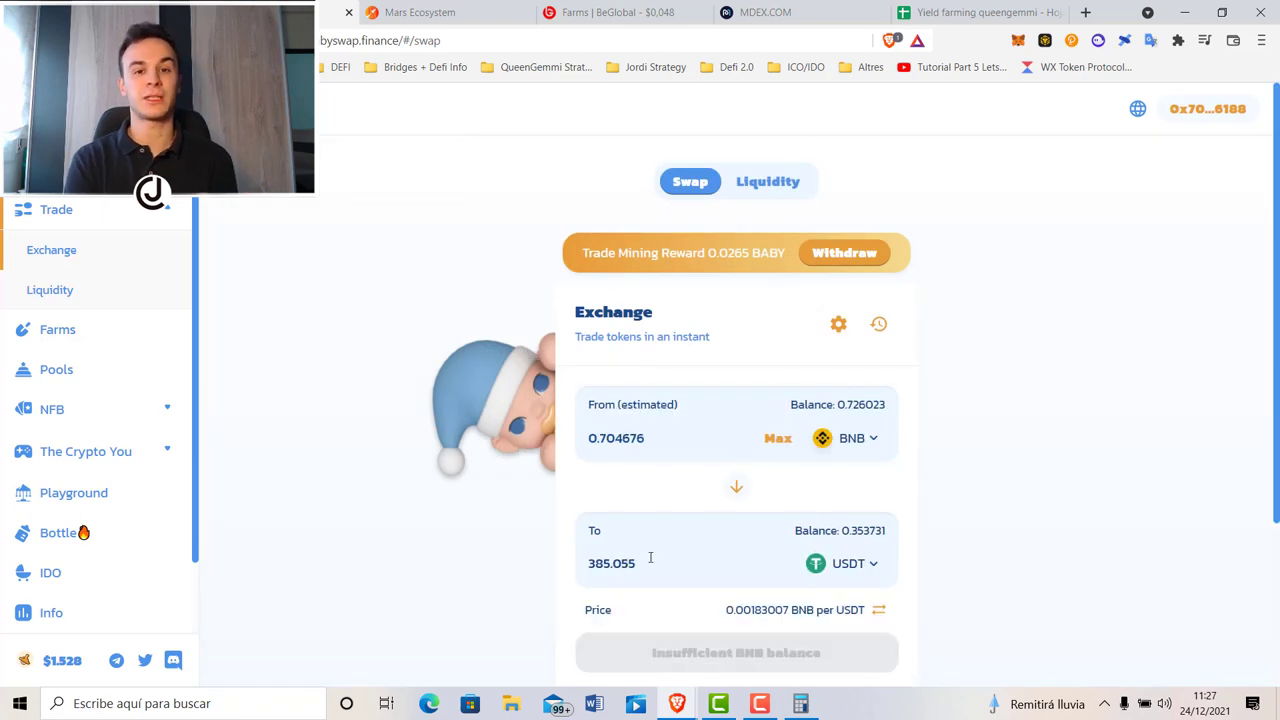
- Set the amount to sell to 0.705 BNB, swap it for USDT and confirm the transaction in MetaMask
drag(648, 438, 541, 442)
text(0.7)
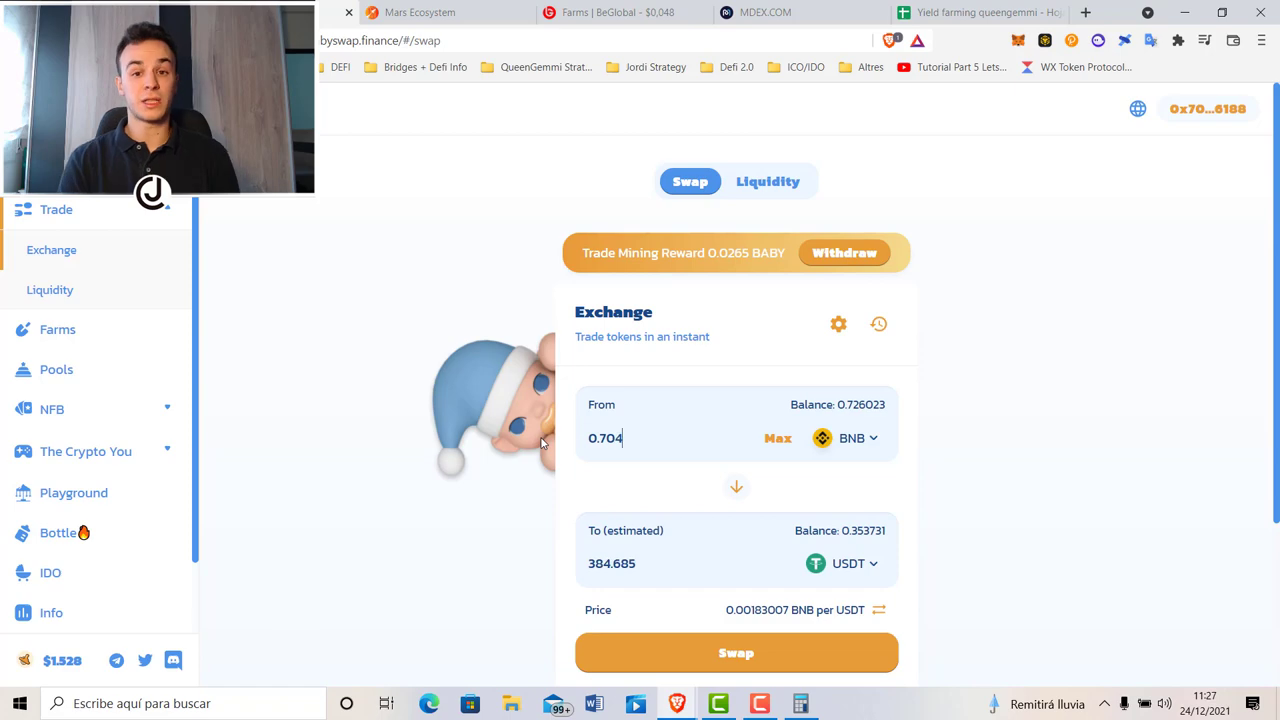
click(763, 651)
click(757, 537)
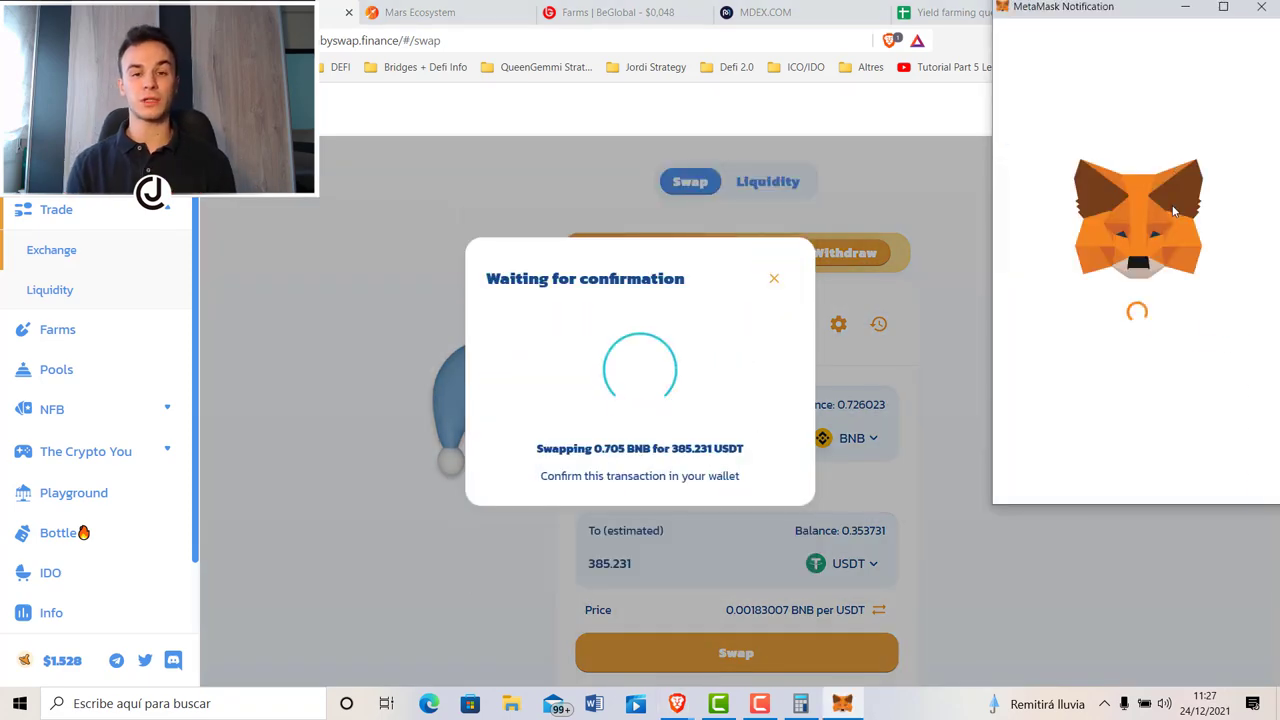
click(1195, 470)
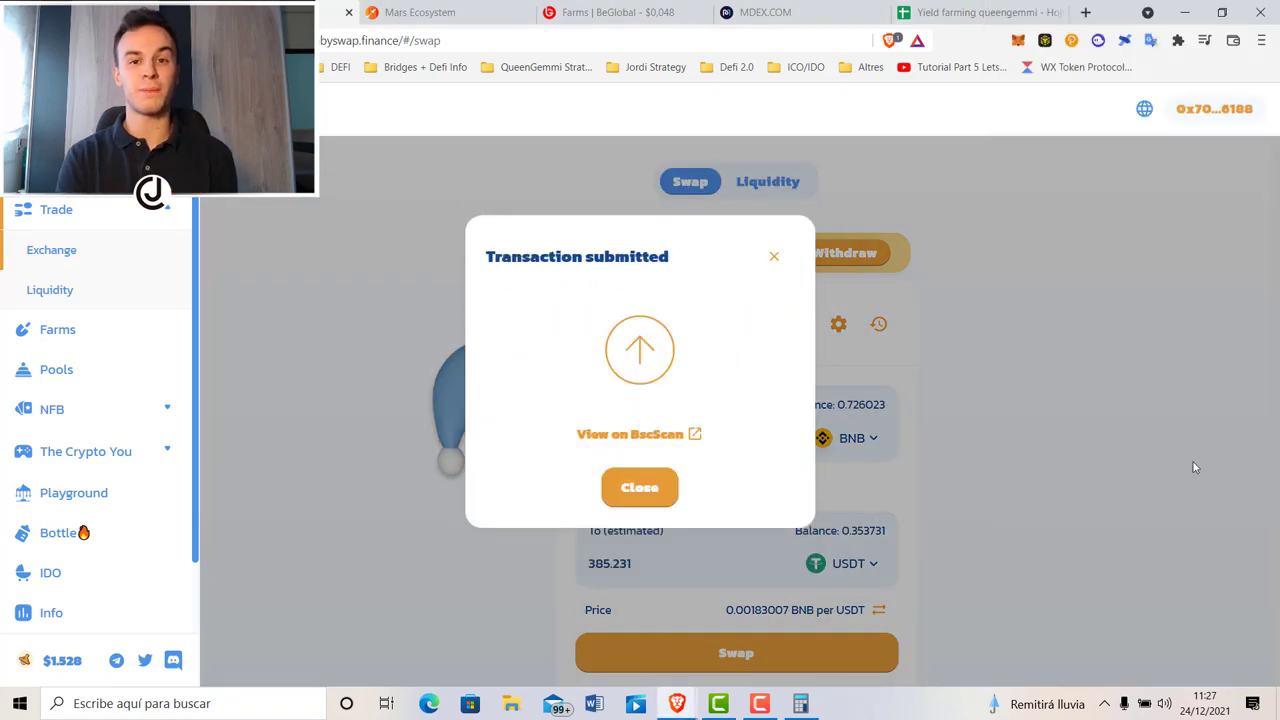
click(640, 489)
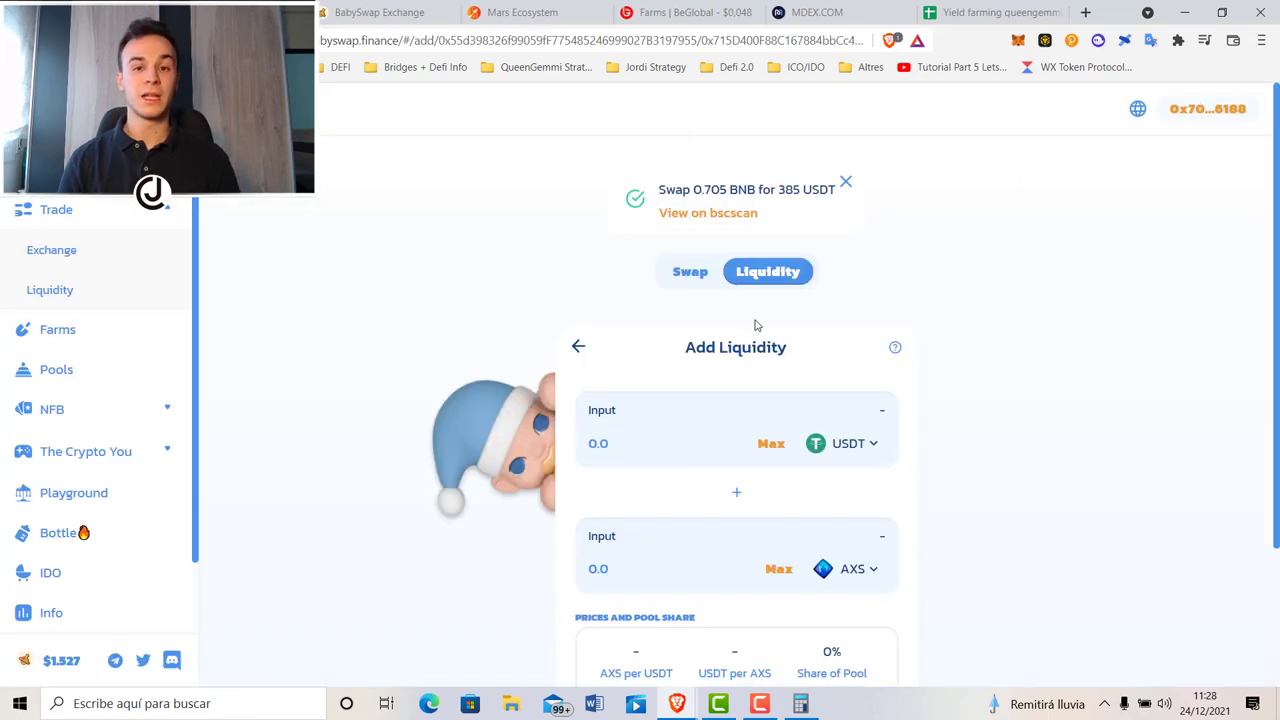
- Fill the USDT and AXS liquidity form using the maximum AXS balance and approve the token spending in MetaMask
scroll(779, 334, down, 3)
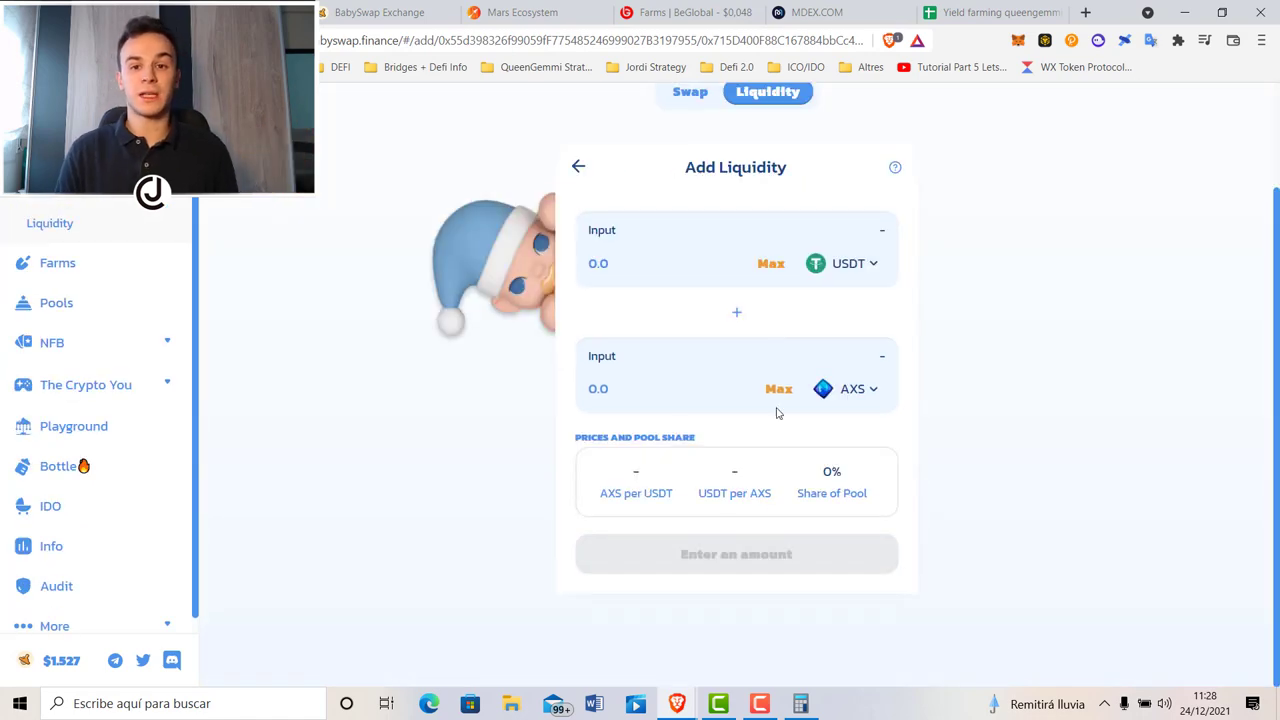
scroll(777, 413, up, 3)
click(847, 185)
click(853, 483)
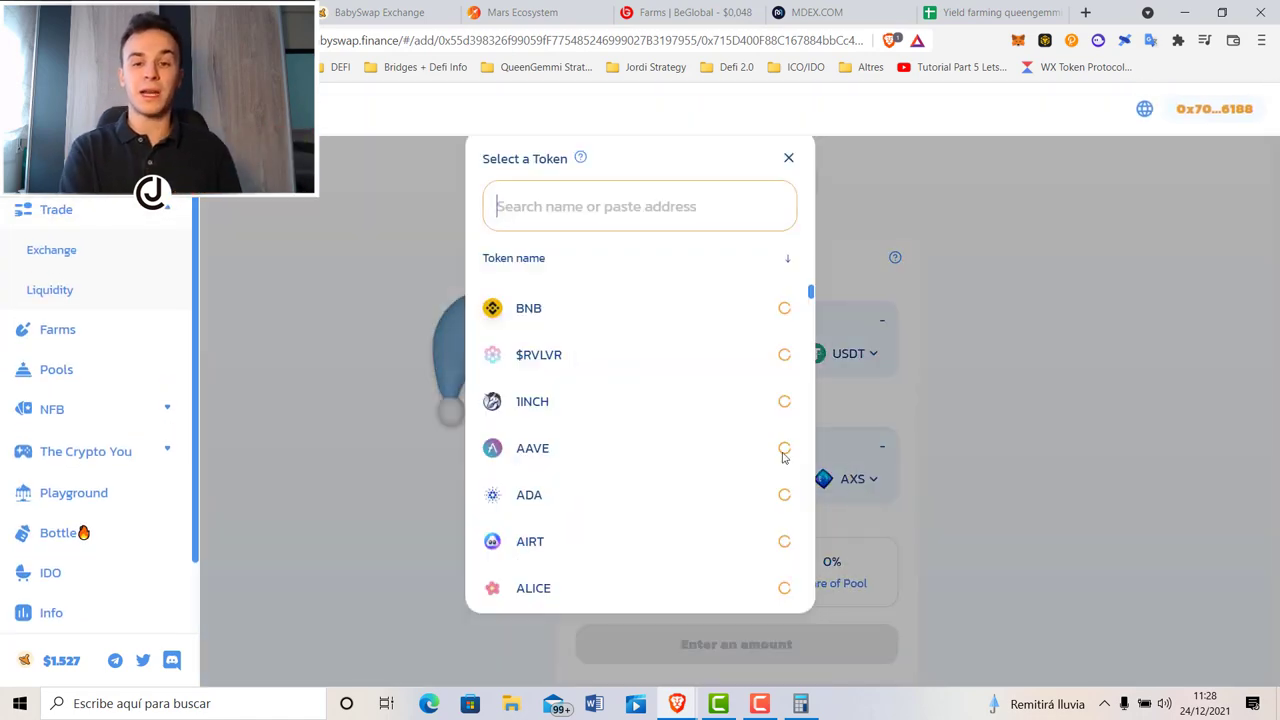
click(963, 325)
click(770, 354)
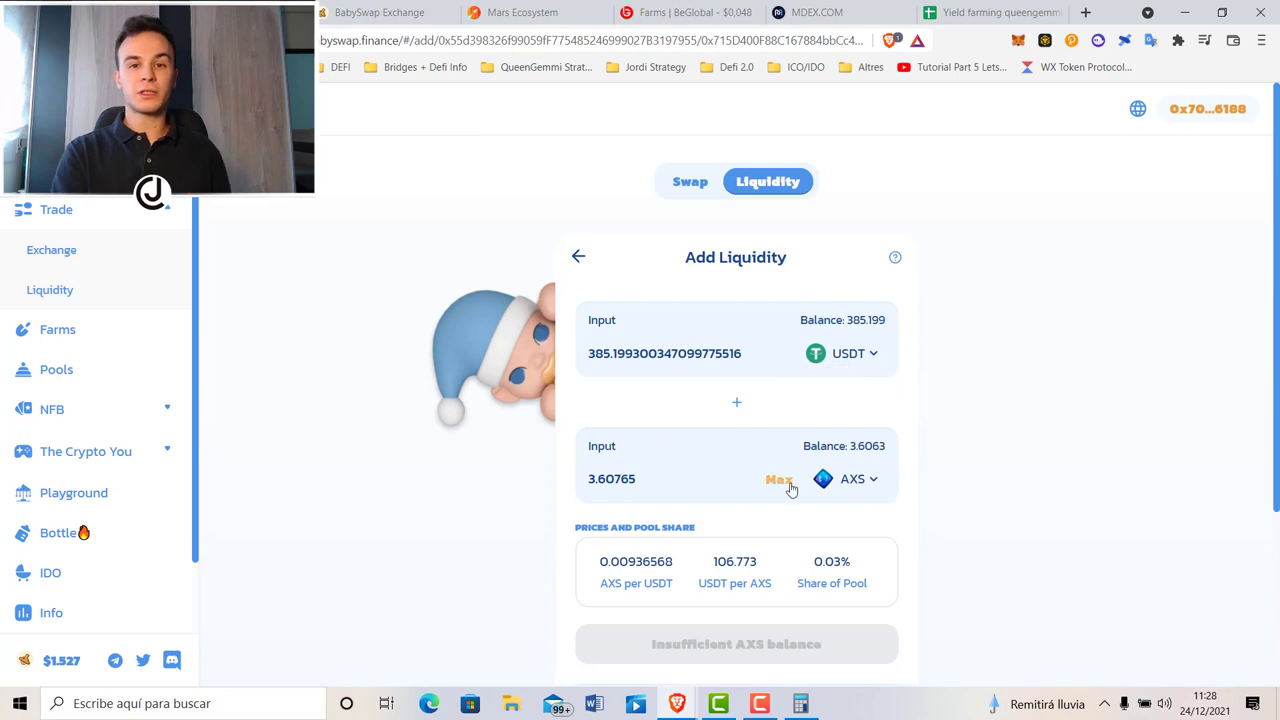
click(790, 487)
scroll(760, 430, down, 3)
click(737, 371)
click(1187, 487)
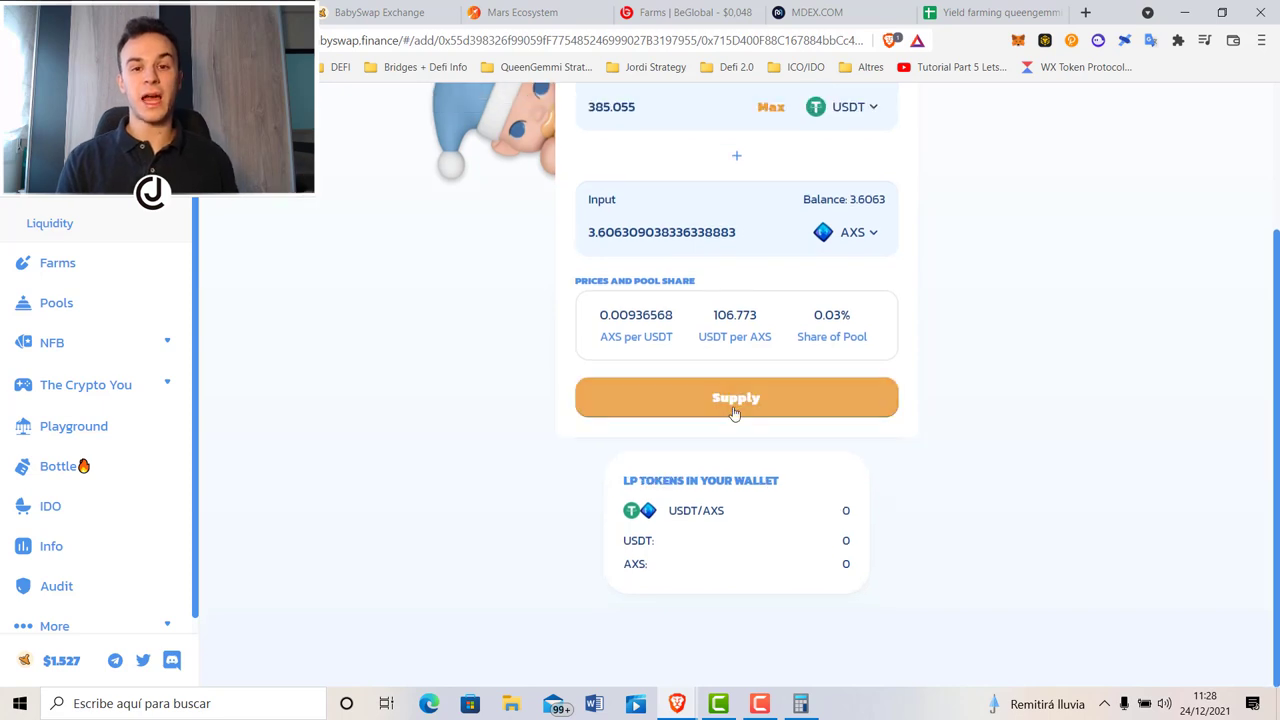
- Supply 385.055 USDT and the full AXS amount to the liquidity pool, confirming the transaction in MetaMask
click(743, 420)
click(677, 586)
scroll(1103, 424, down, 3)
click(1182, 486)
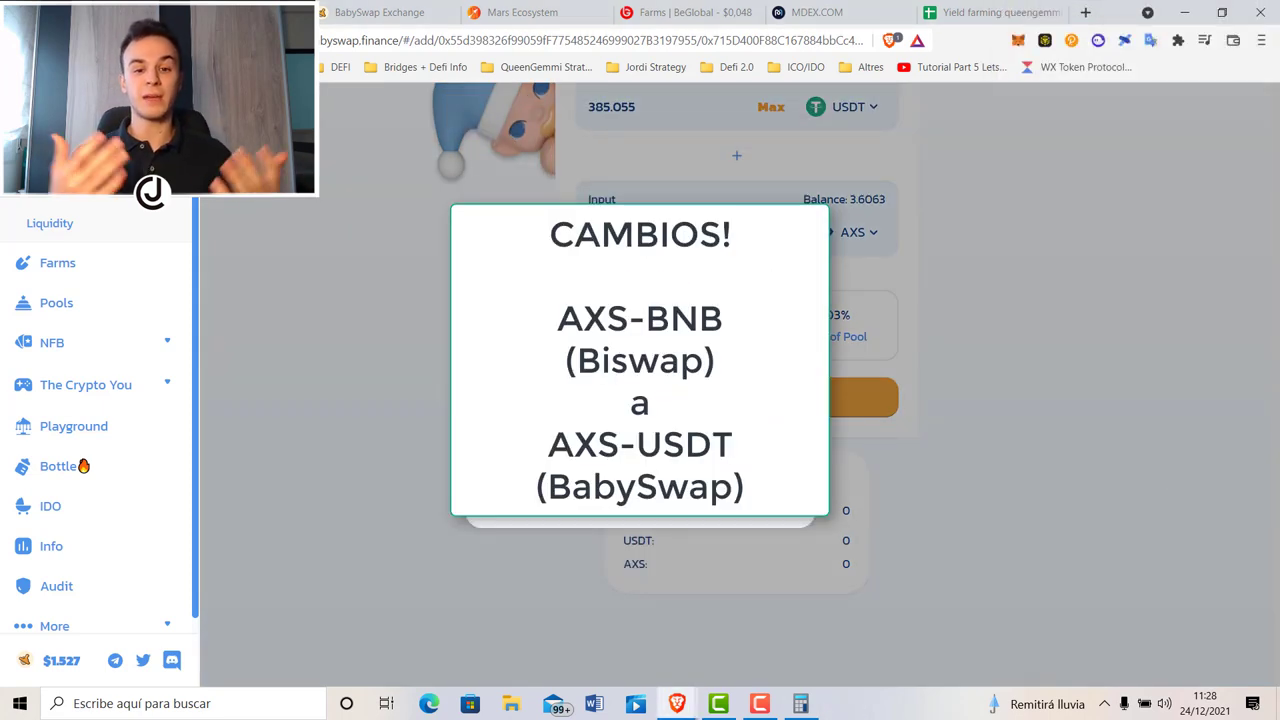
click(630, 492)
scroll(621, 524, up, 3)
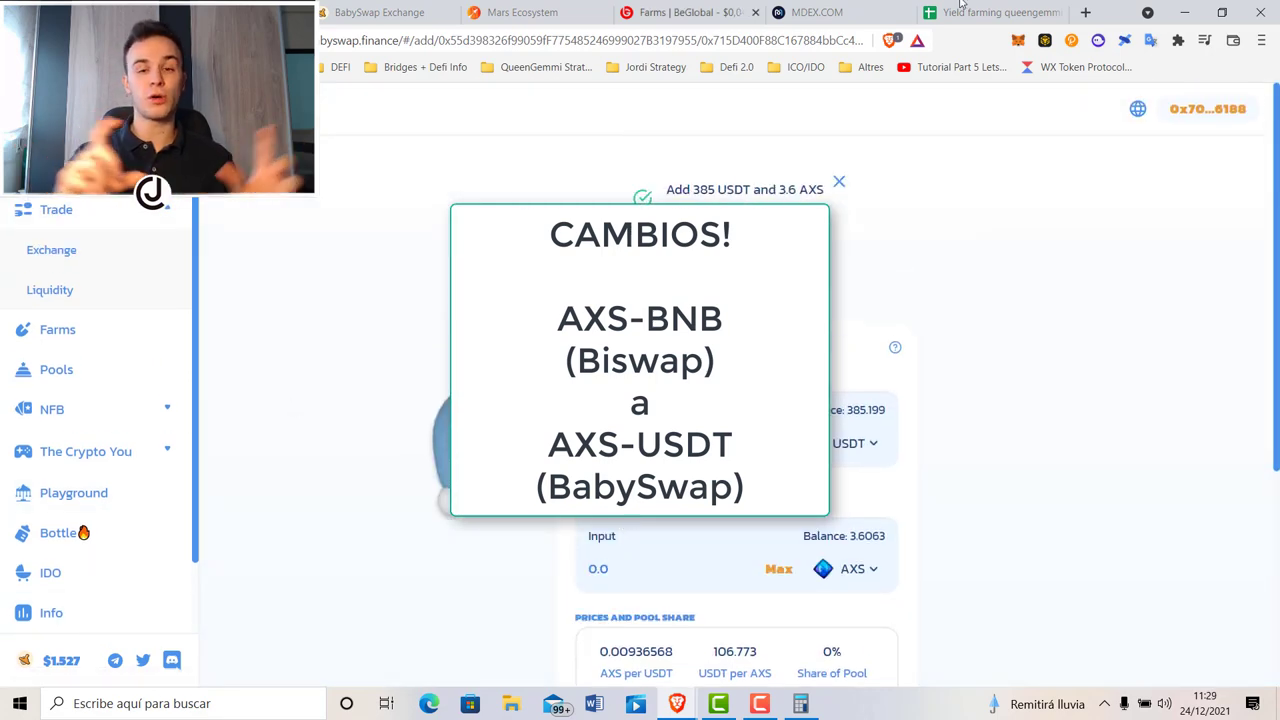
- Find the AXS-USDT farm on the BabySwap farms page and stake the maximum LP balance, confirming in MetaMask
click(58, 331)
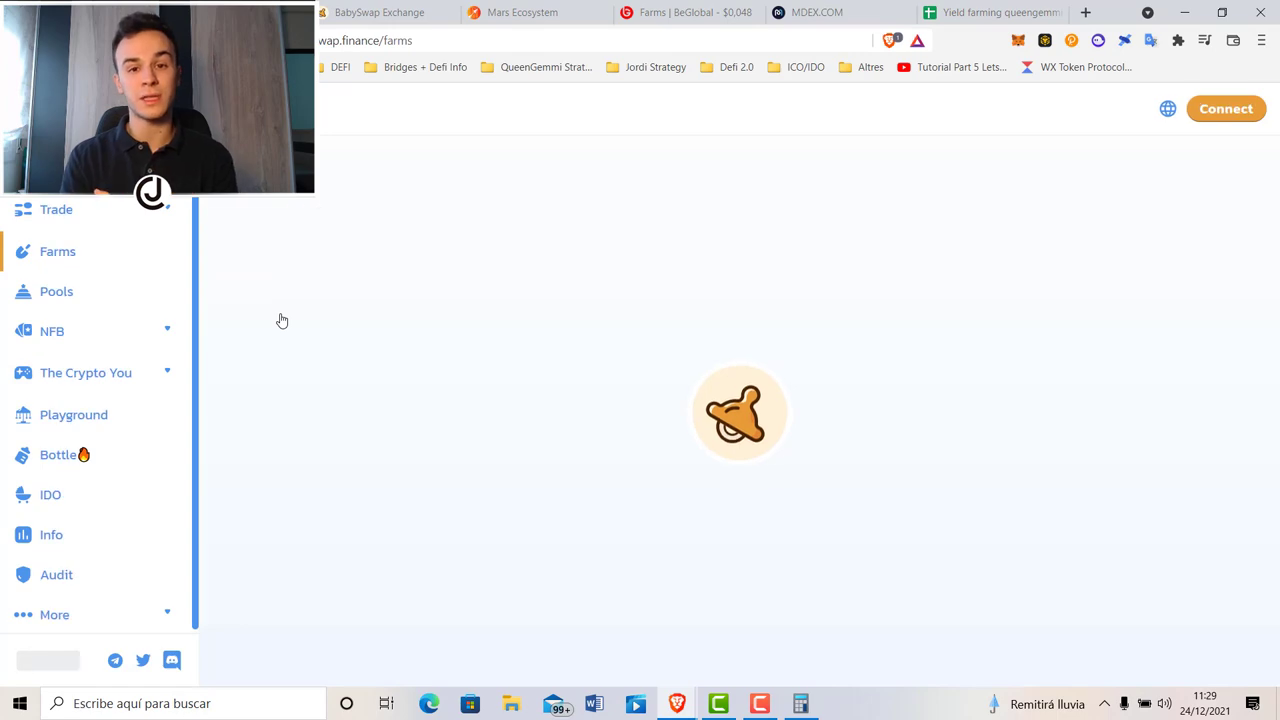
click(362, 380)
scroll(369, 297, down, 1)
scroll(369, 297, up, 1)
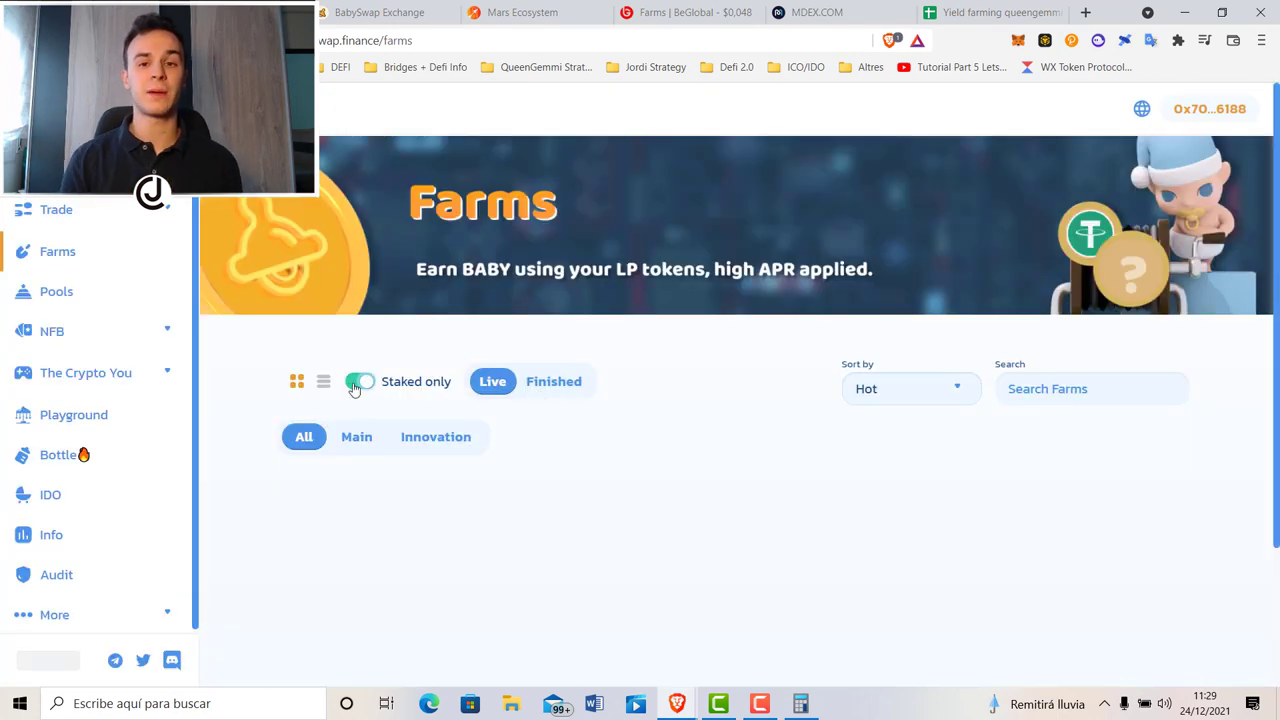
click(358, 384)
scroll(356, 390, down, 20)
scroll(577, 390, down, 4)
click(504, 614)
click(680, 378)
click(700, 437)
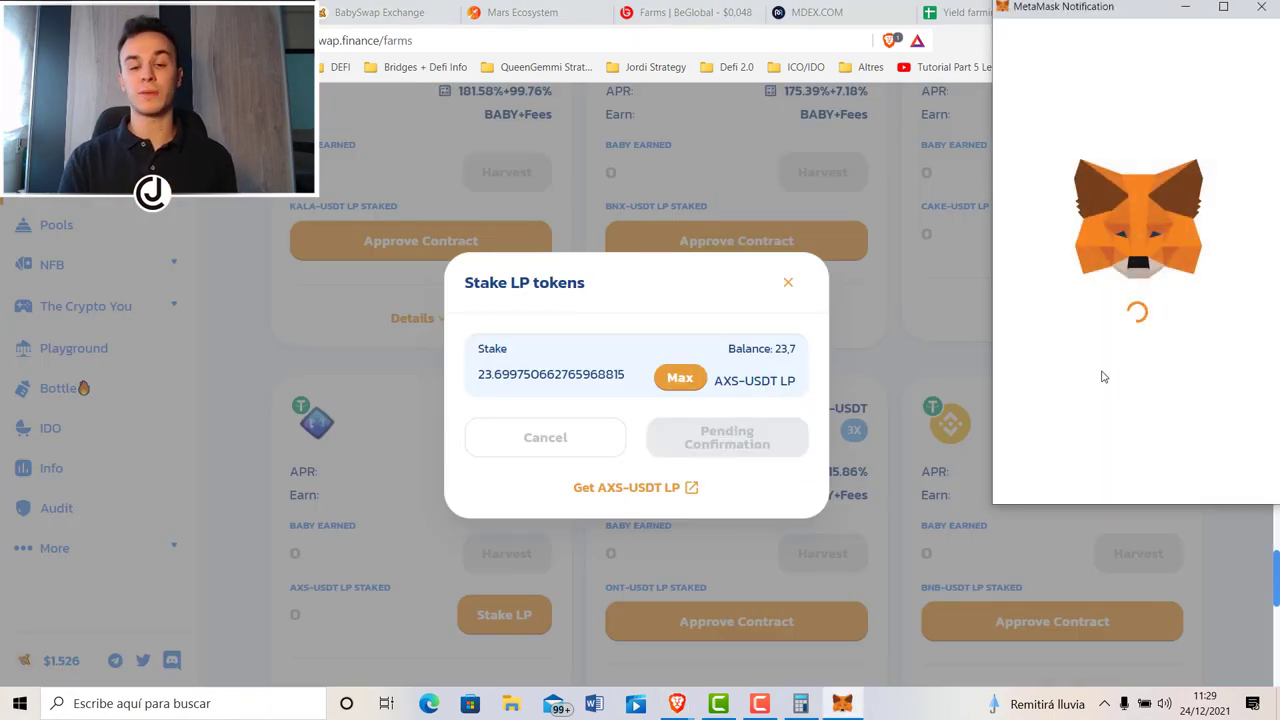
click(1163, 470)
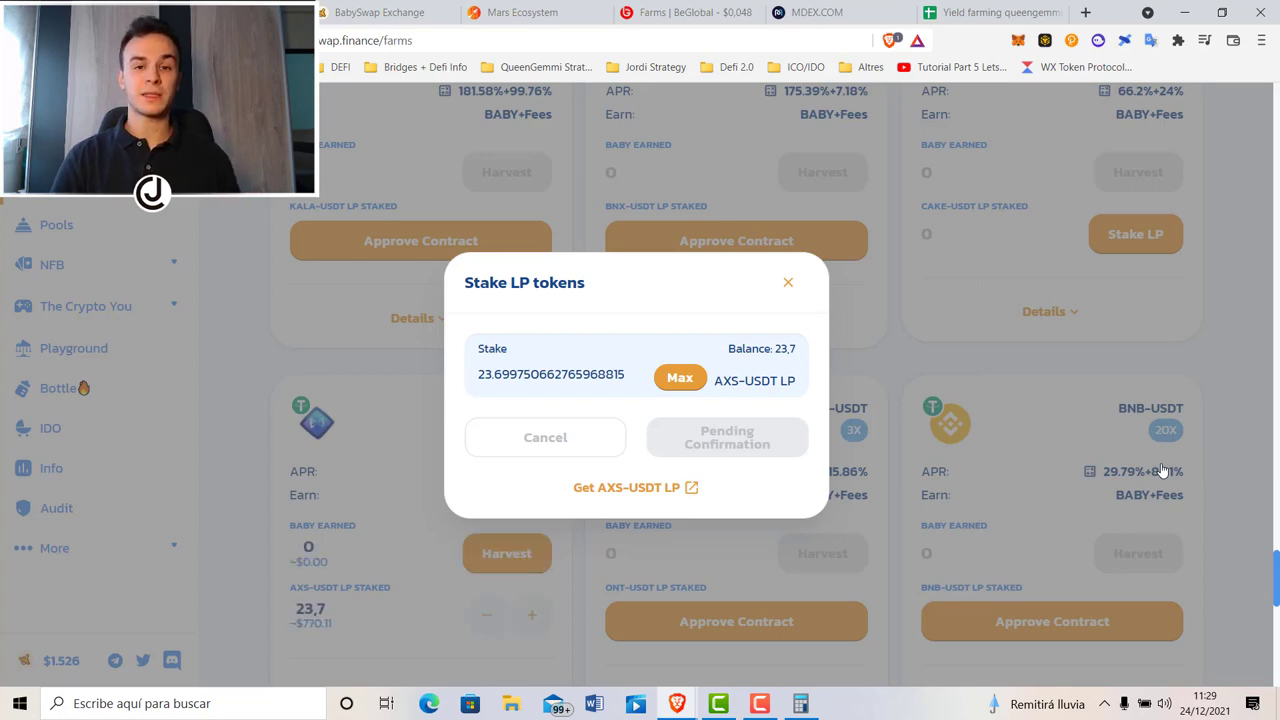
- Look through the rest of the BabySwap farms and compare the APRs of the USDT pairs
scroll(622, 318, down, 10)
scroll(620, 305, down, 15)
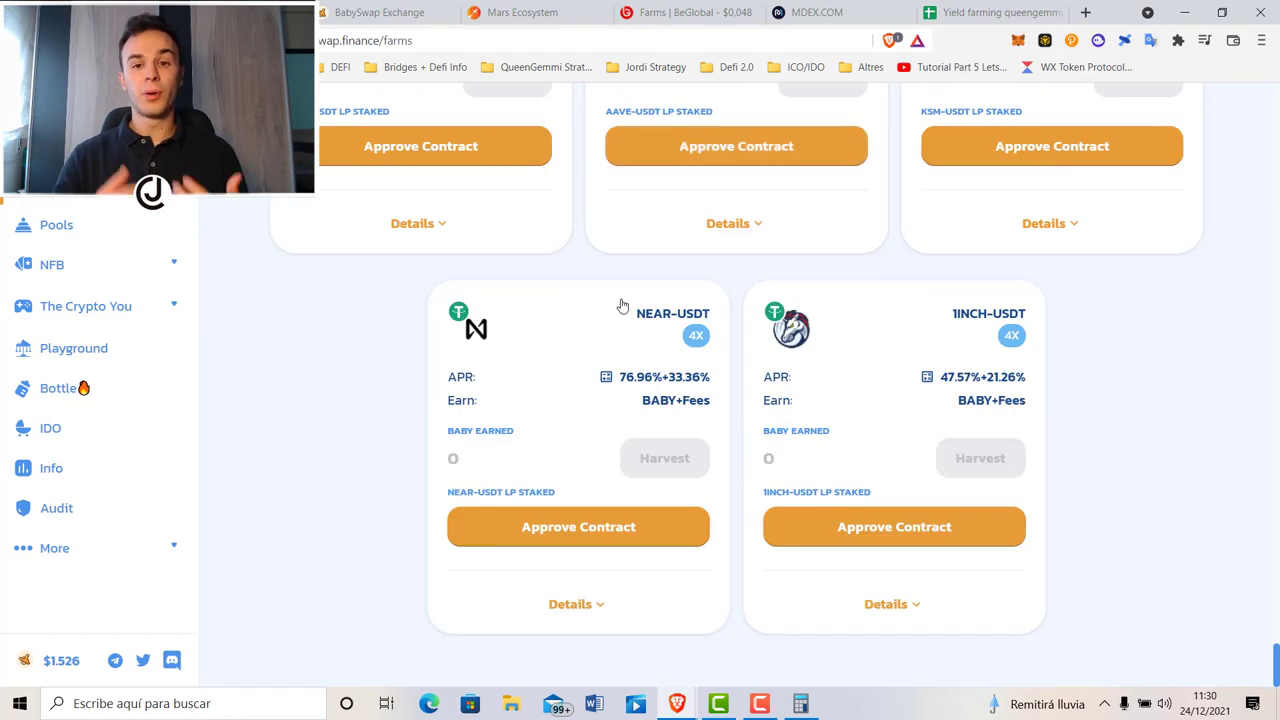
scroll(622, 305, up, 6)
scroll(622, 305, down, 6)
scroll(622, 308, up, 12)
scroll(622, 305, up, 15)
scroll(621, 298, up, 15)
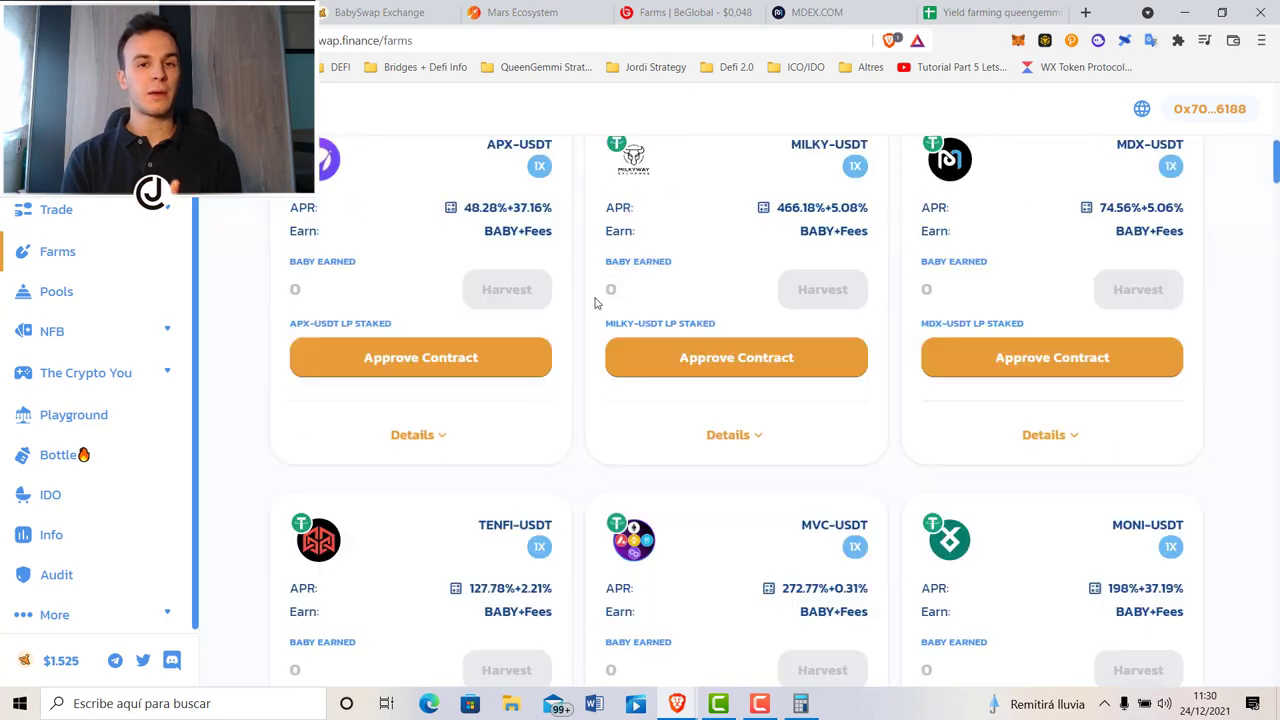
scroll(621, 298, up, 5)
- Open the bookmarked CafeSwap site in a new browser tab and examine the APRs and liquidity of its farms
click(932, 13)
drag(932, 13, 790, 16)
click(731, 68)
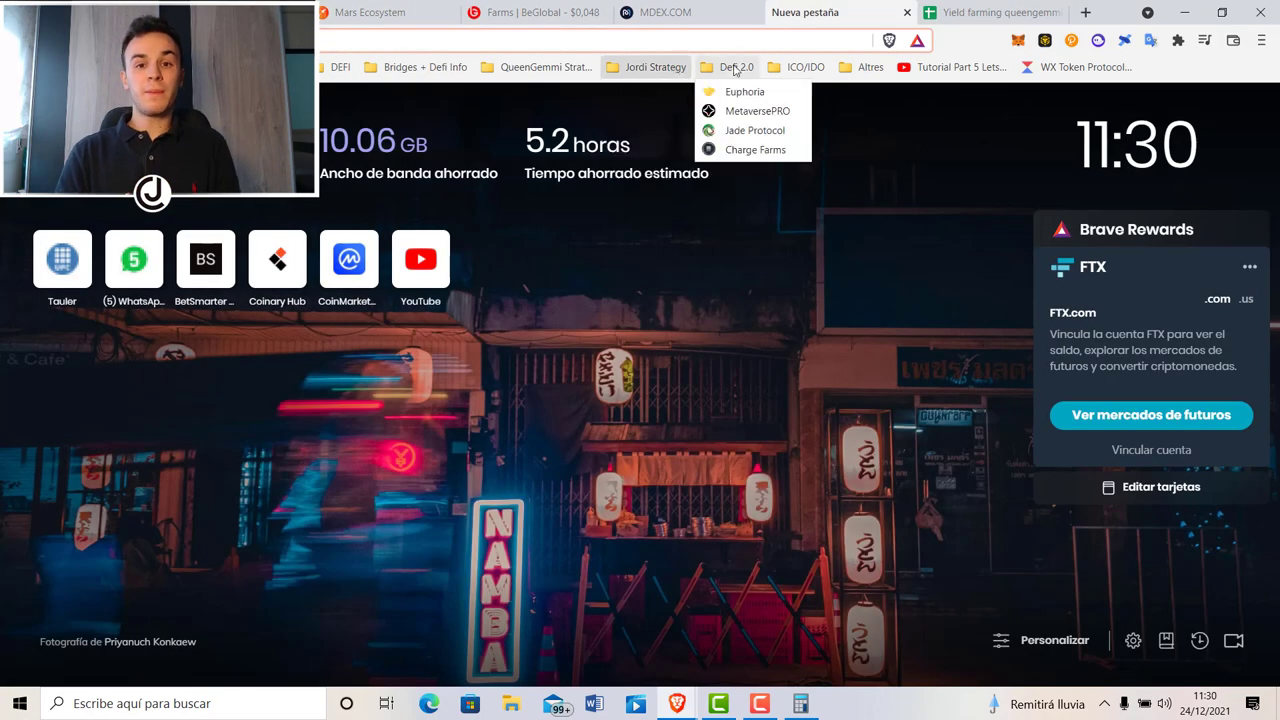
mouse_move(580, 70)
click(566, 167)
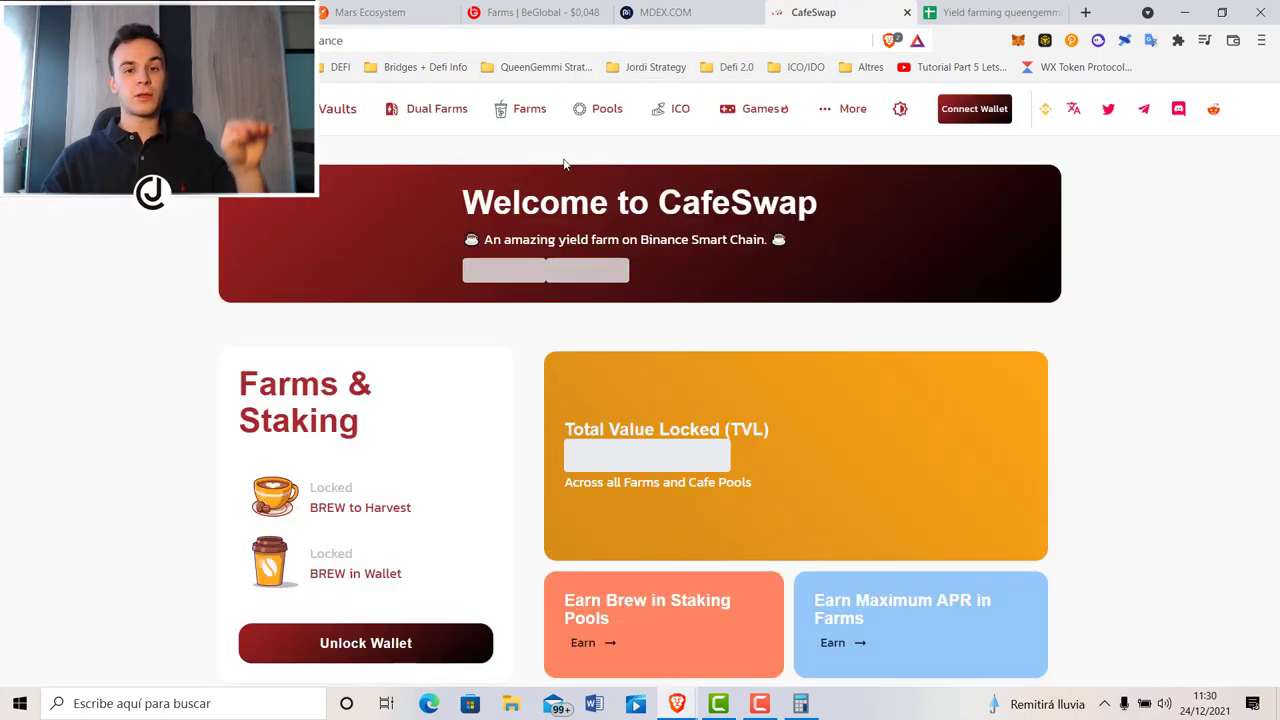
click(536, 115)
scroll(706, 390, down, 15)
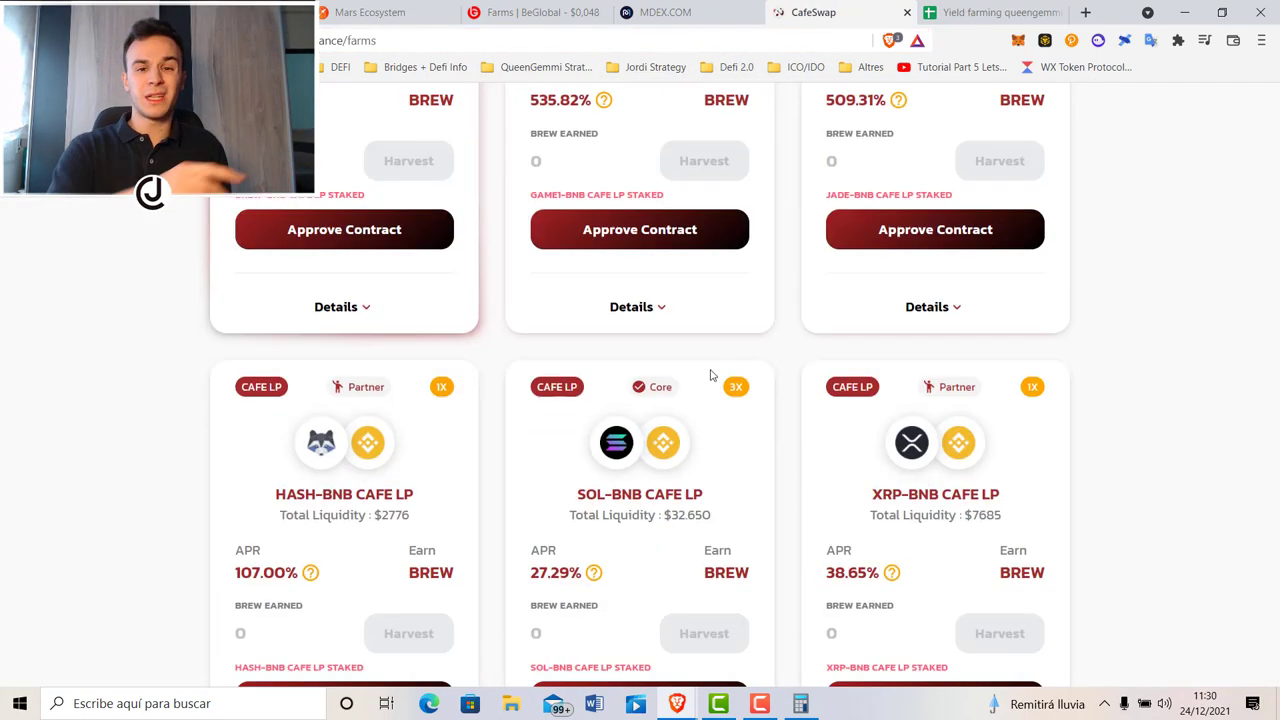
scroll(706, 372, up, 12)
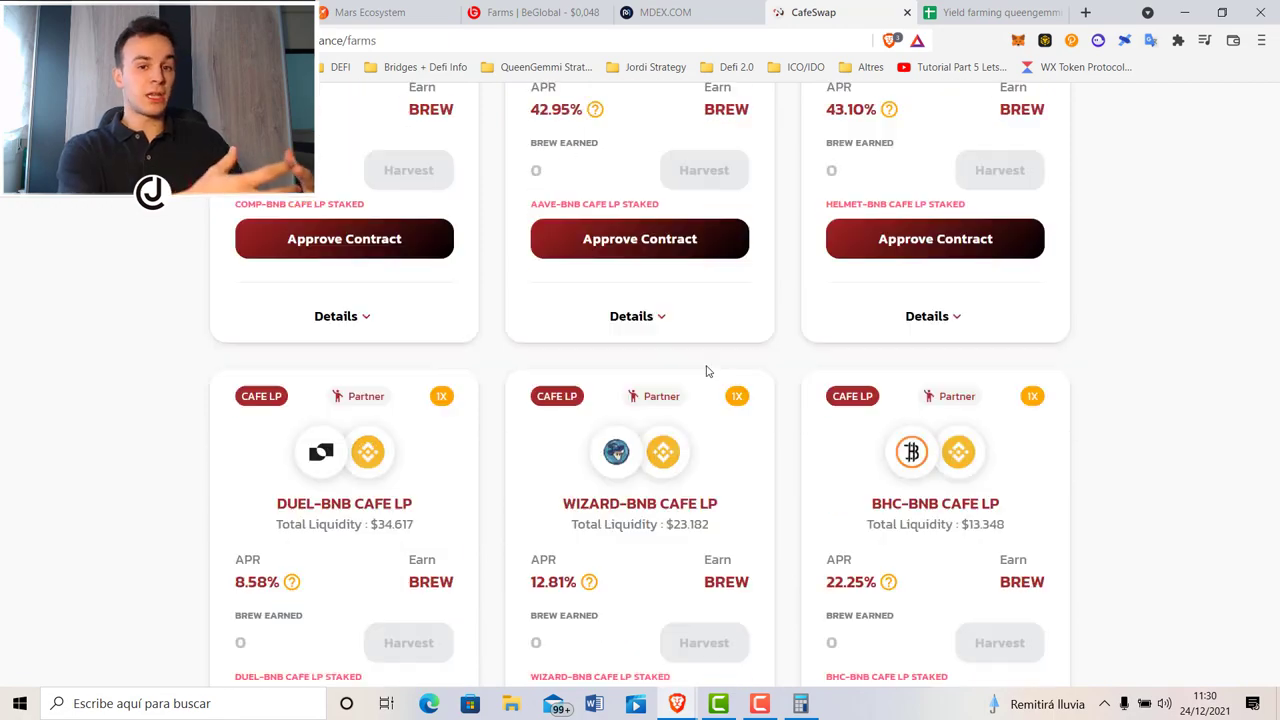
scroll(706, 370, down, 20)
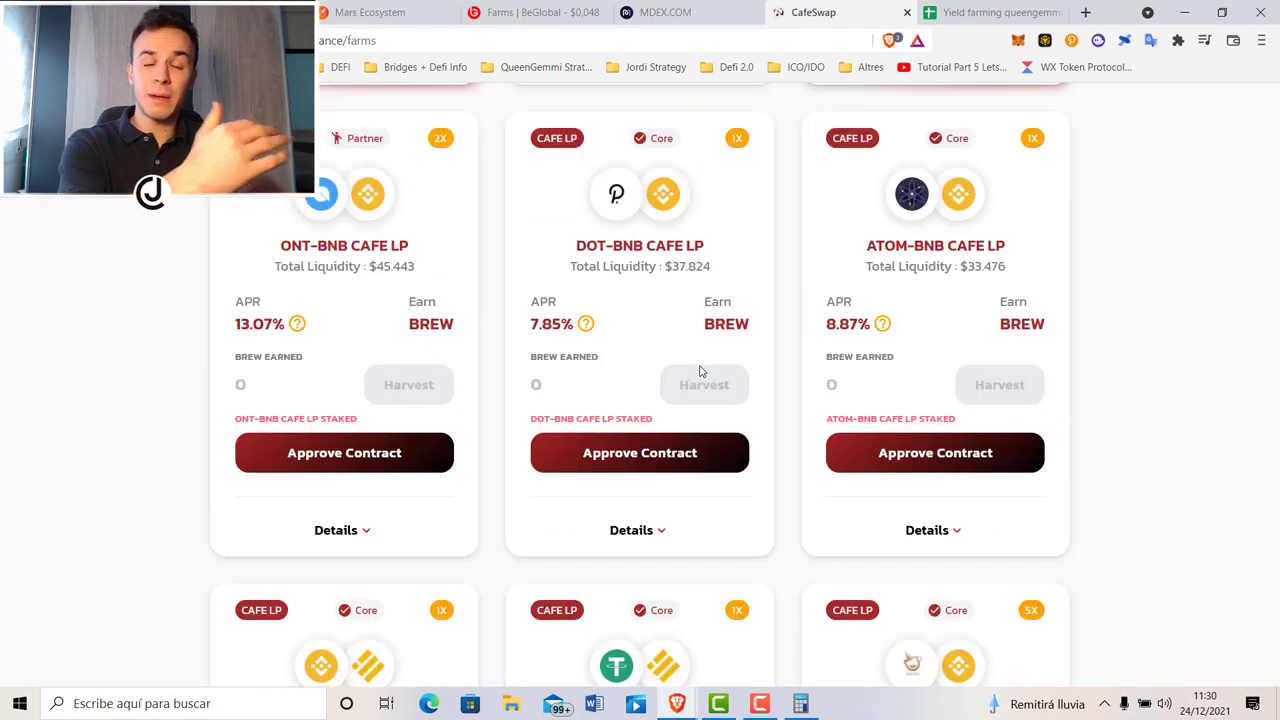
scroll(700, 370, down, 4)
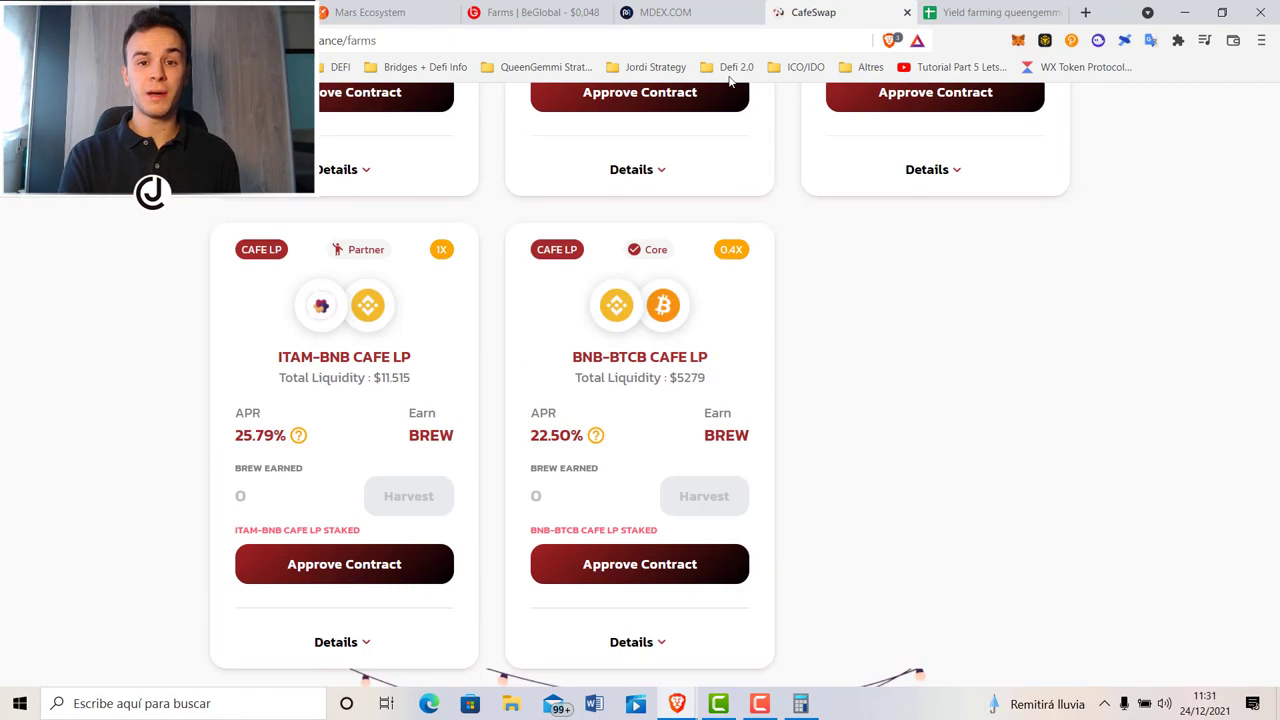
- Open the bookmarked PancakeSwap farms page and examine the APR, liquidity and multiplier of the listed pairs
click(583, 67)
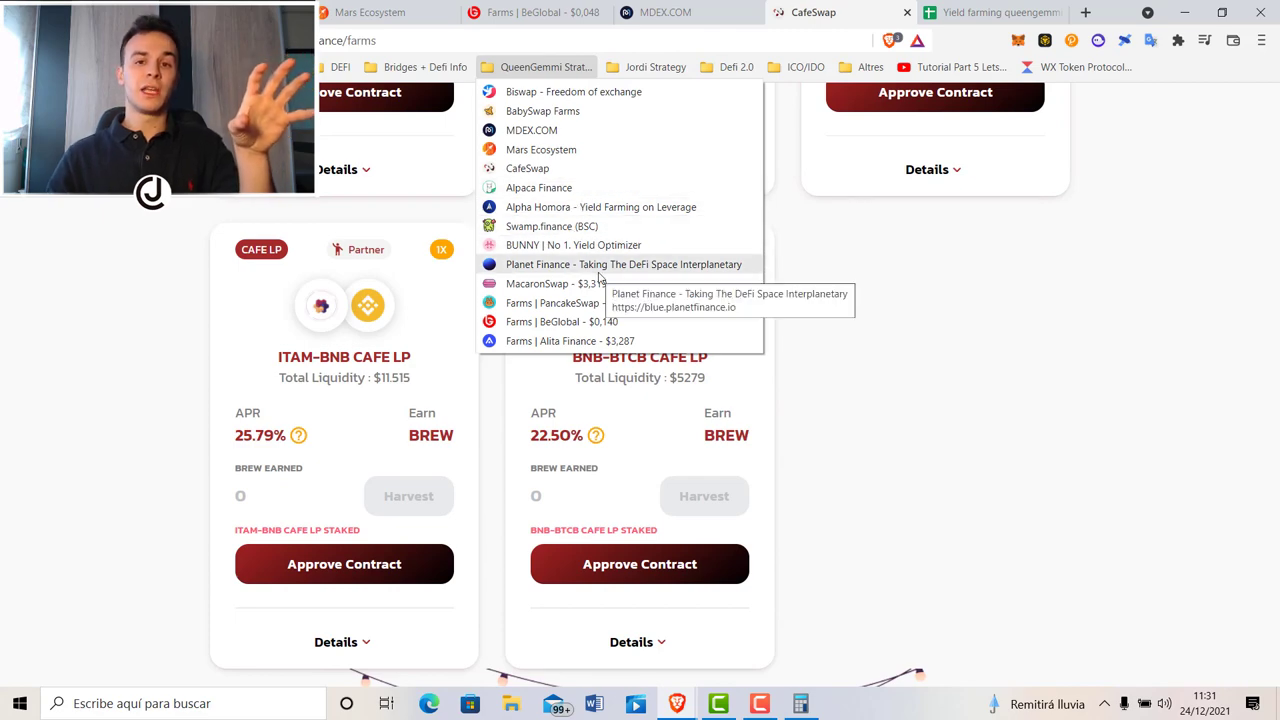
click(603, 302)
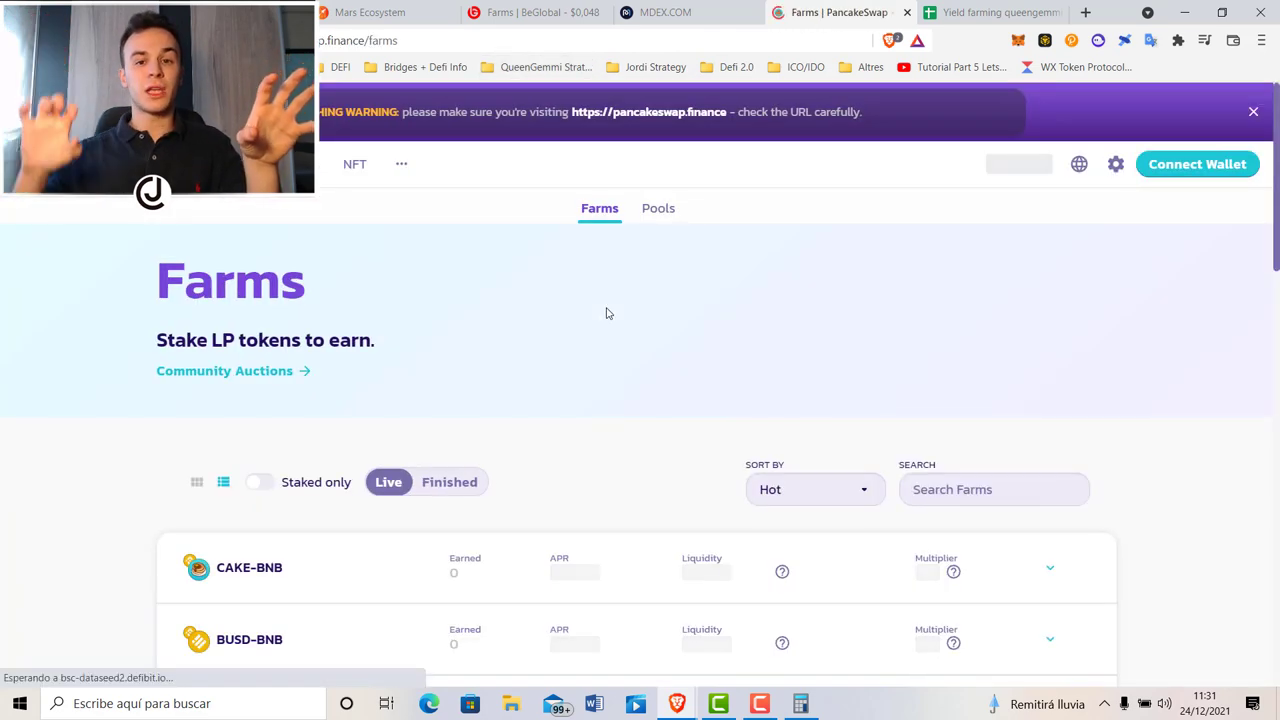
scroll(562, 283, down, 2)
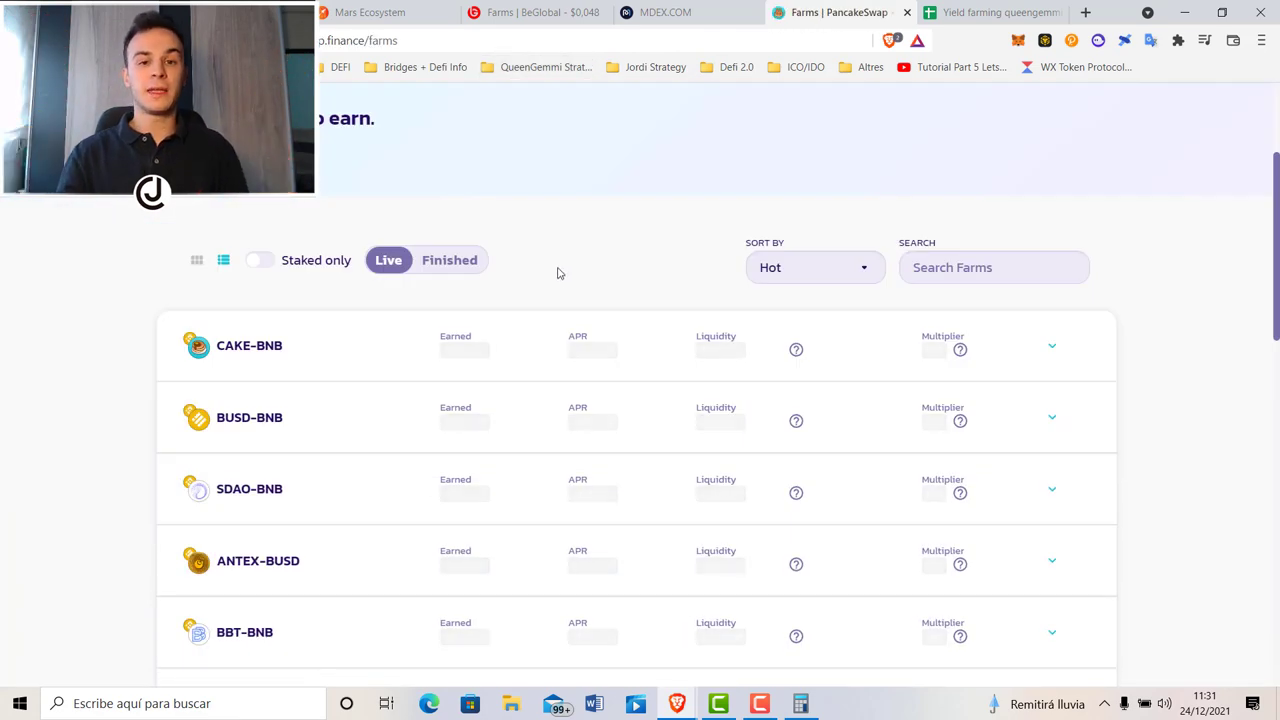
scroll(558, 283, down, 6)
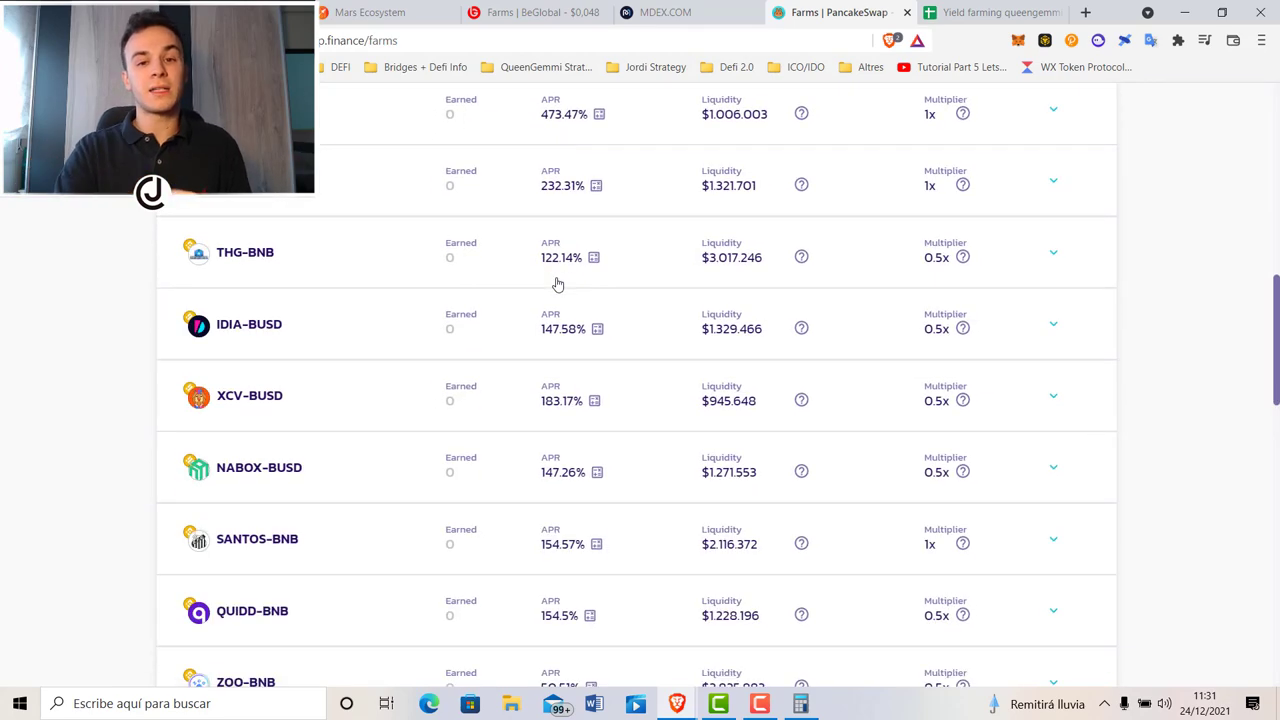
scroll(558, 285, down, 15)
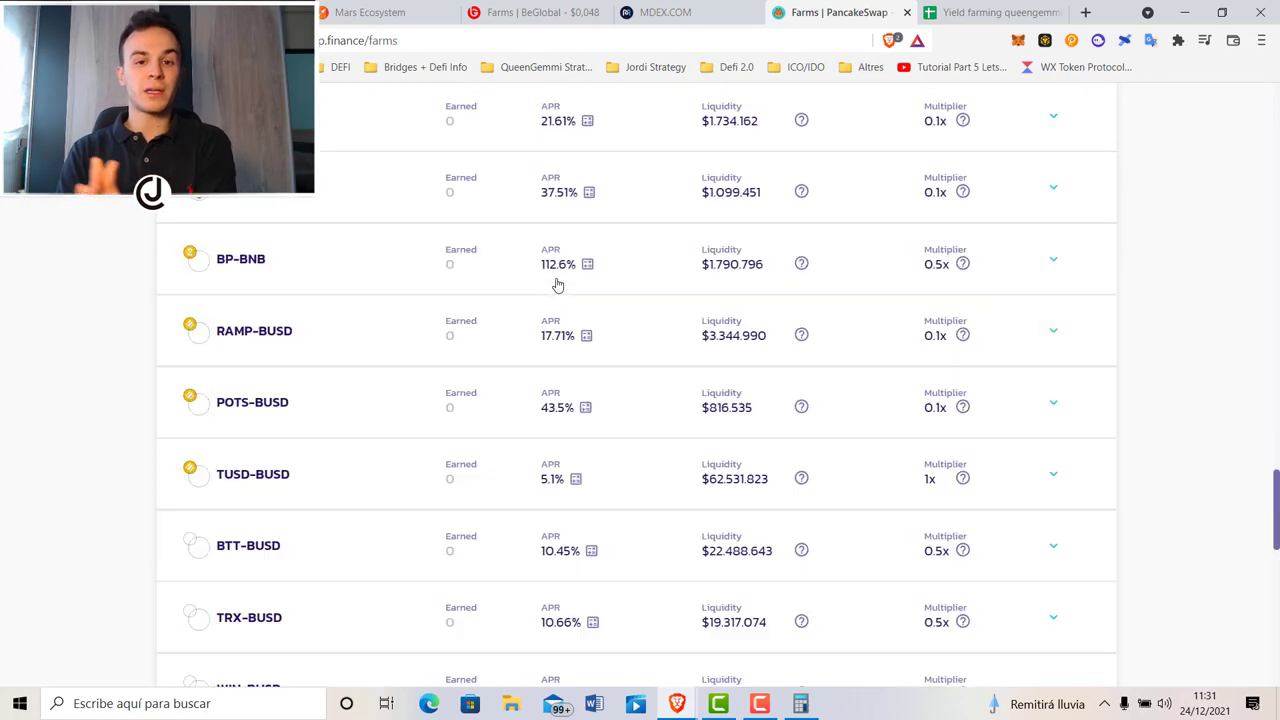
scroll(555, 280, down, 5)
scroll(536, 305, down, 4)
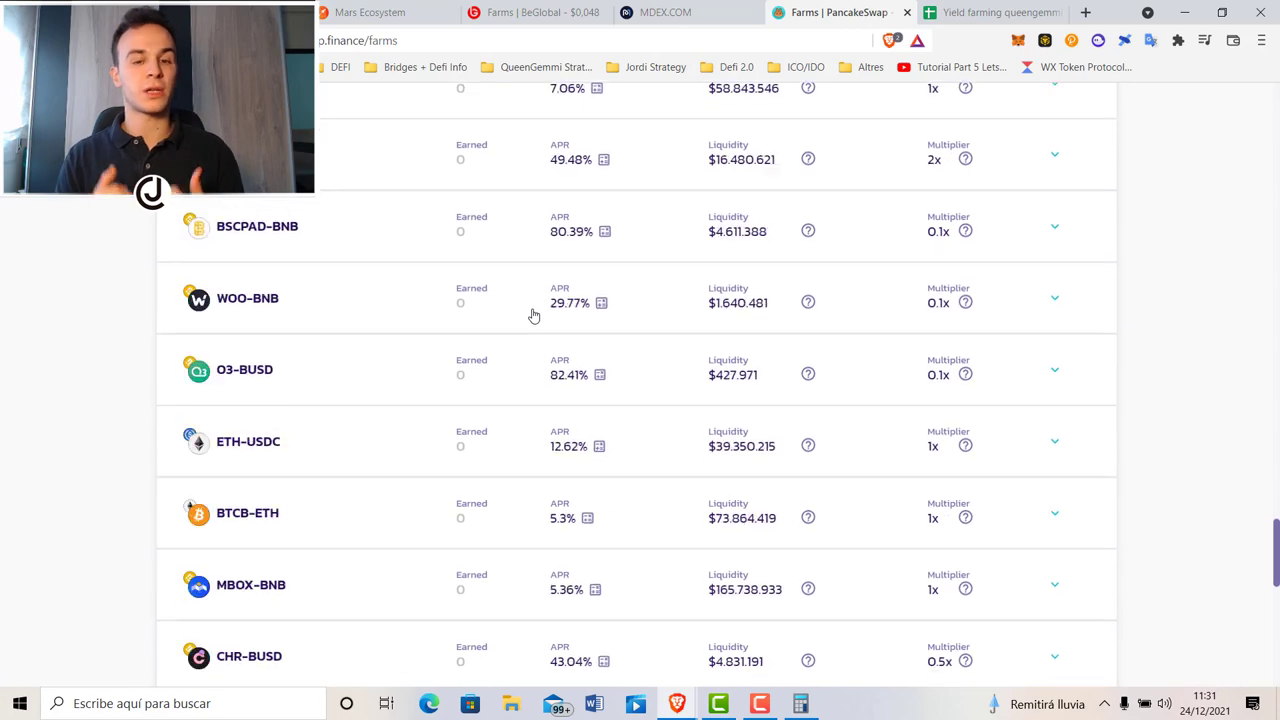
scroll(523, 334, down, 18)
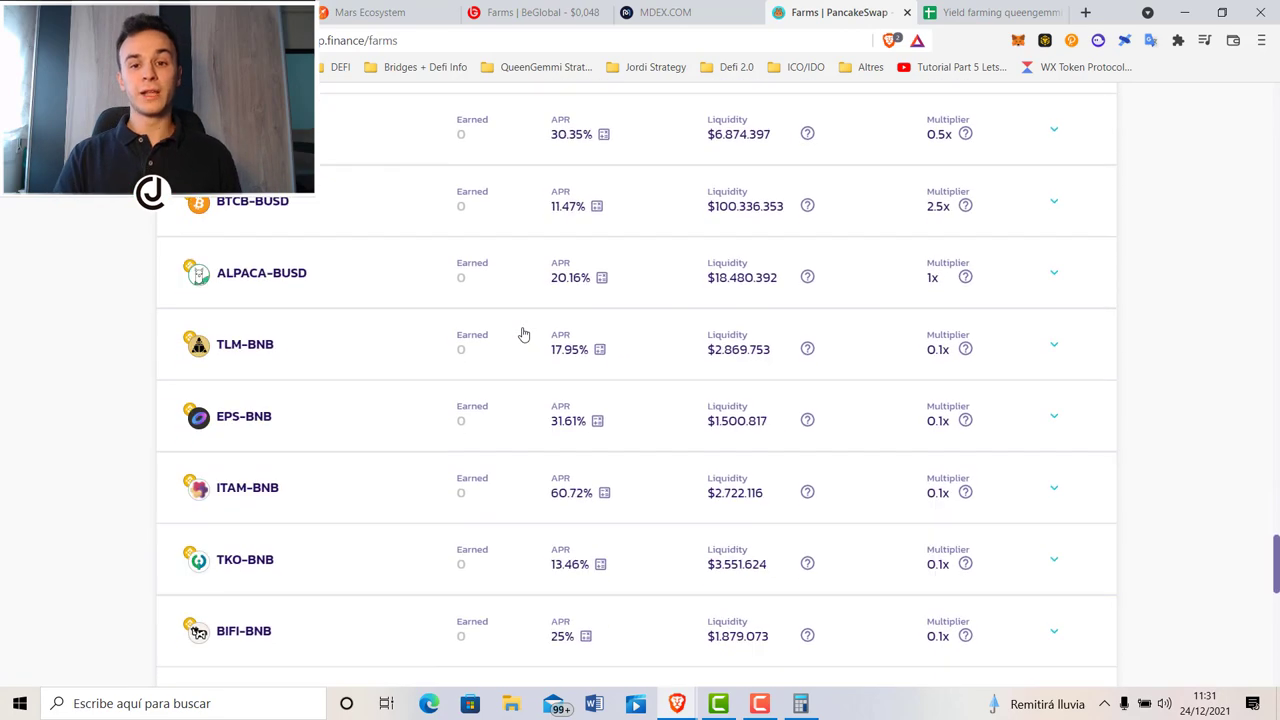
scroll(500, 364, down, 15)
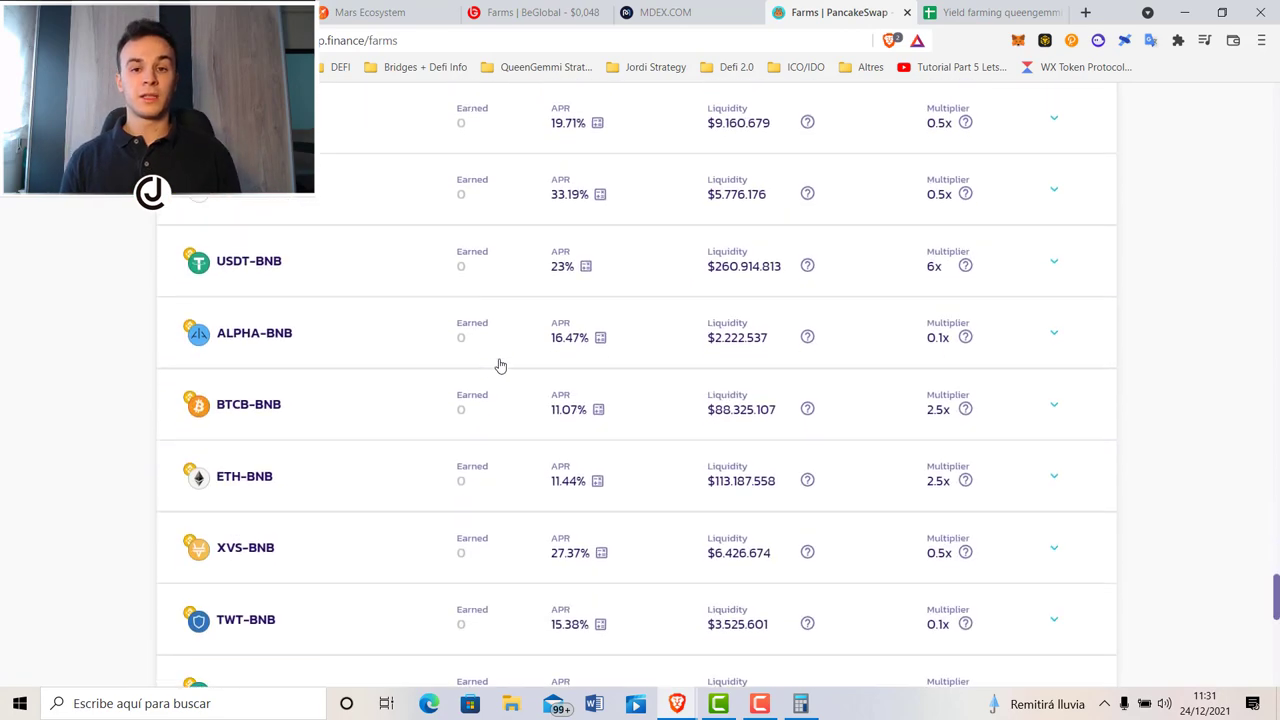
click(656, 326)
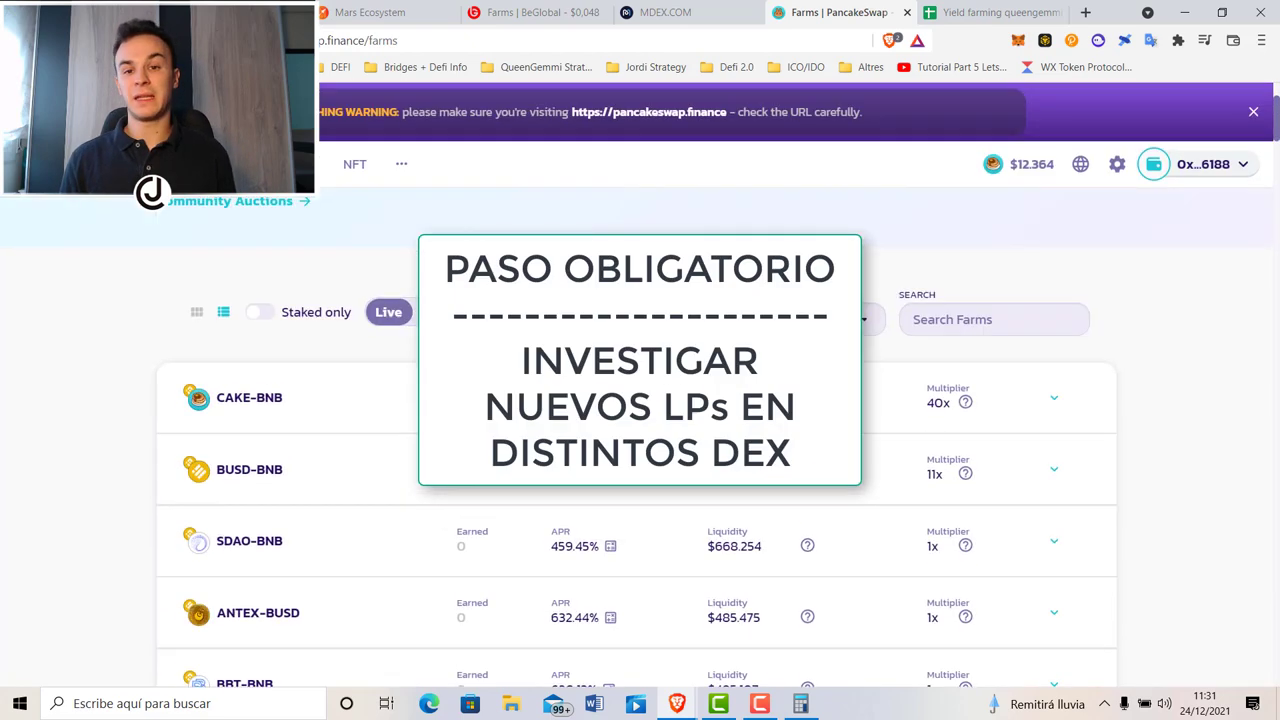
- Open the bookmarked MacaronSwap site and examine the APRs of its Magic Box farms
click(739, 72)
mouse_move(518, 72)
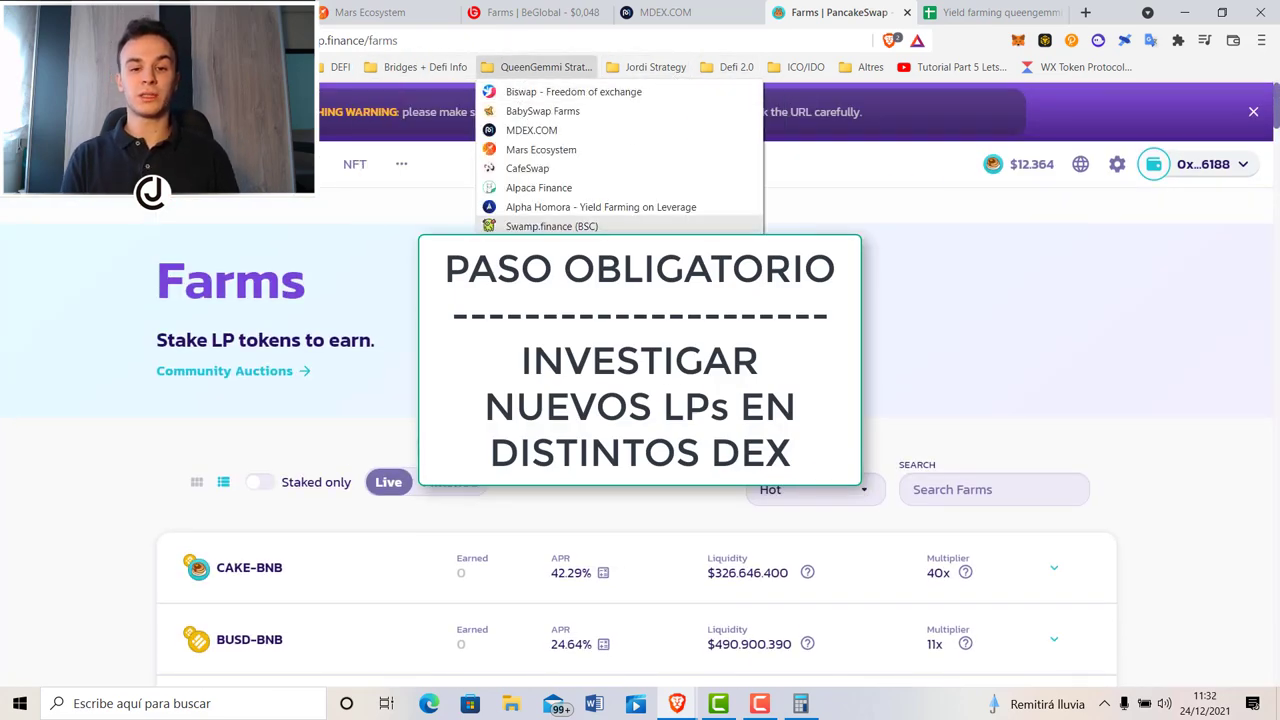
click(543, 245)
scroll(640, 400, down, 6)
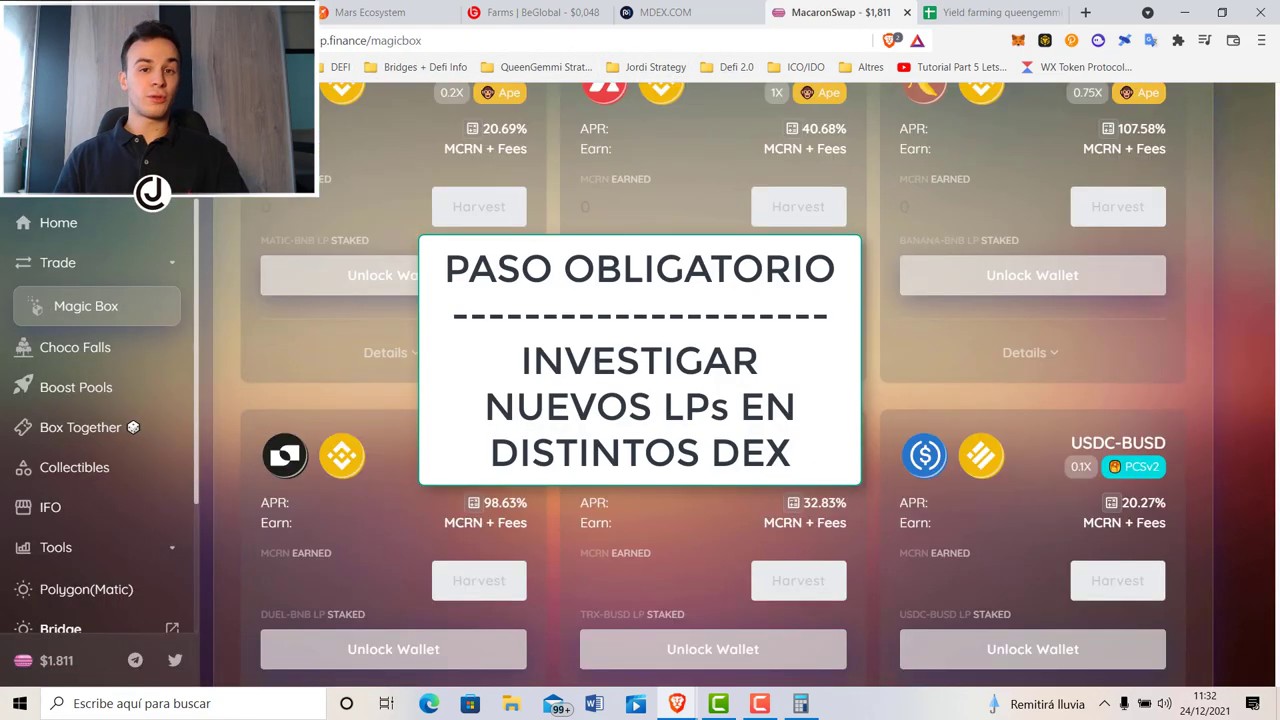
scroll(712, 400, down, 9)
scroll(712, 400, down, 4)
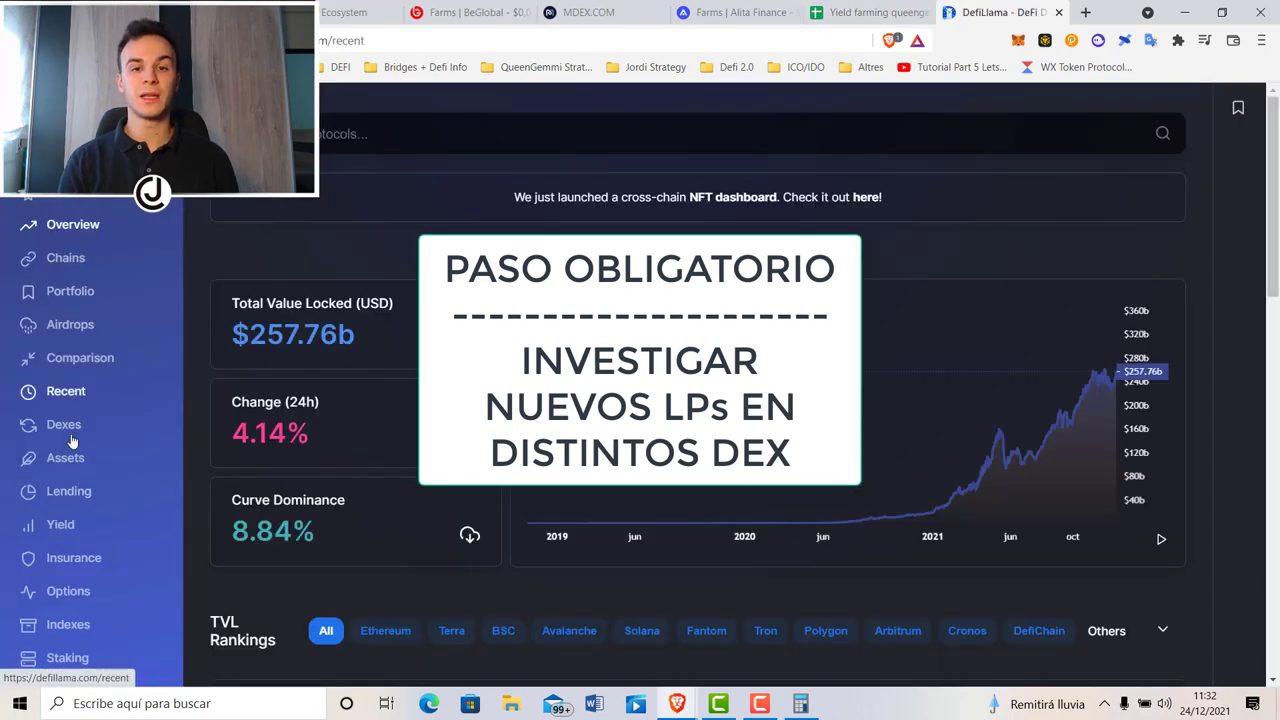
- Open the DefiLlama Dexes rankings for the BSC chain and examine the listed DEXes by TVL
click(68, 424)
click(412, 220)
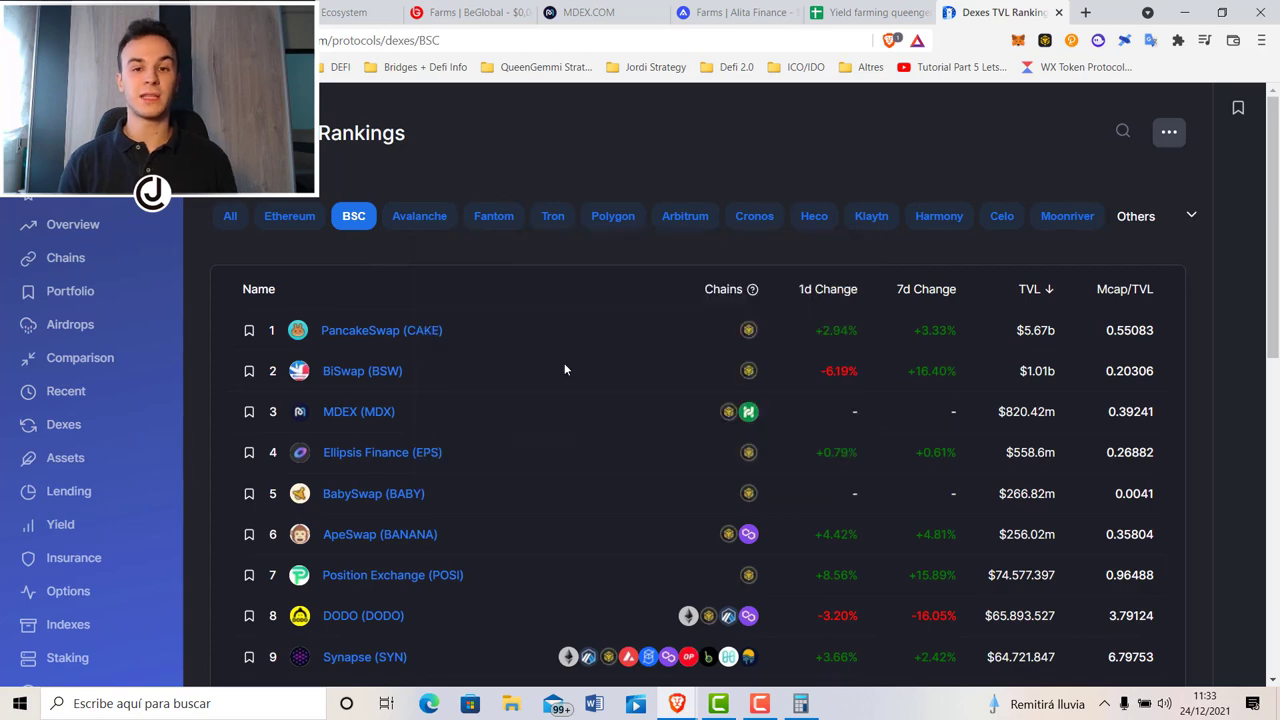
scroll(564, 365, down, 2)
scroll(564, 365, down, 2)
scroll(563, 368, down, 2)
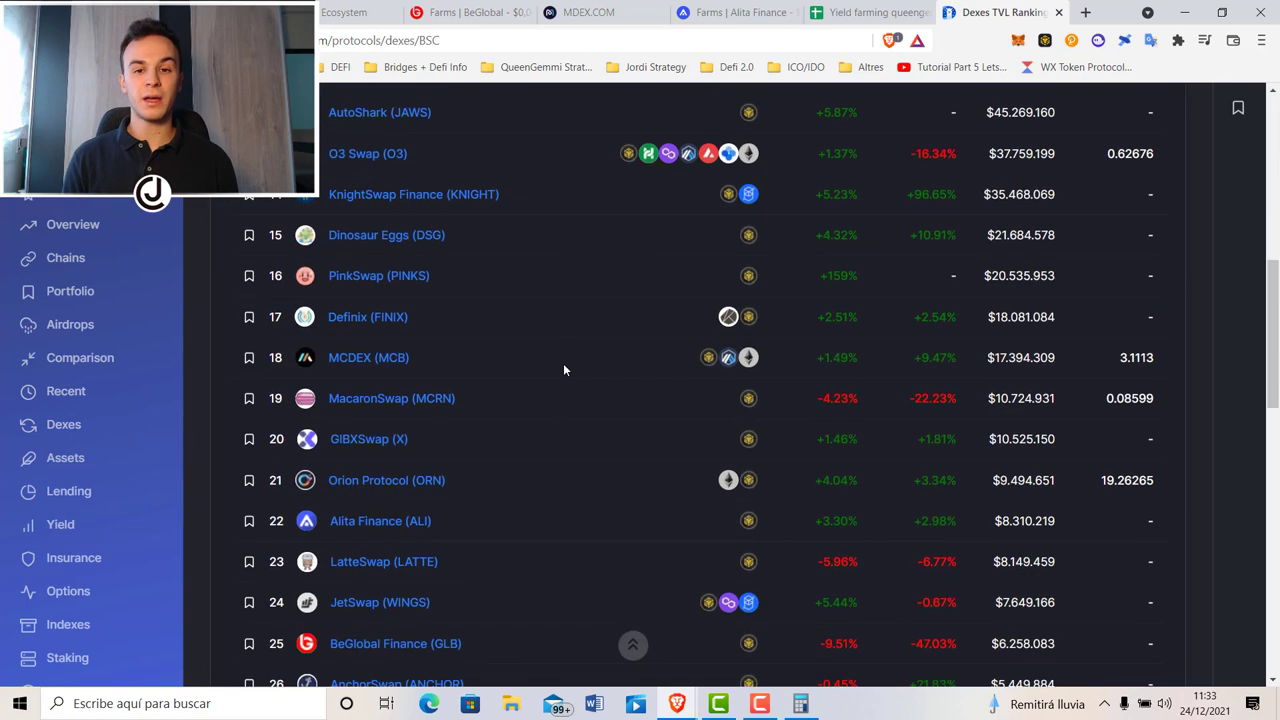
scroll(563, 368, down, 4)
scroll(563, 370, down, 6)
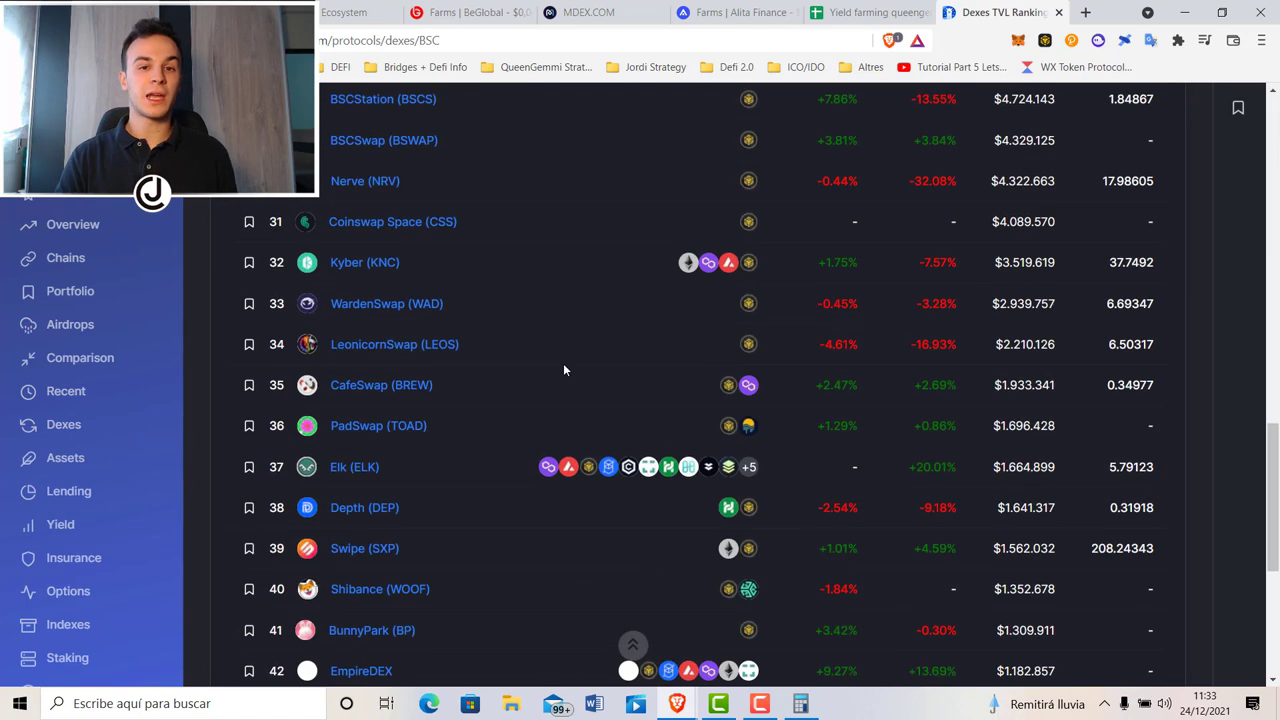
scroll(563, 370, up, 16)
scroll(321, 347, up, 3)
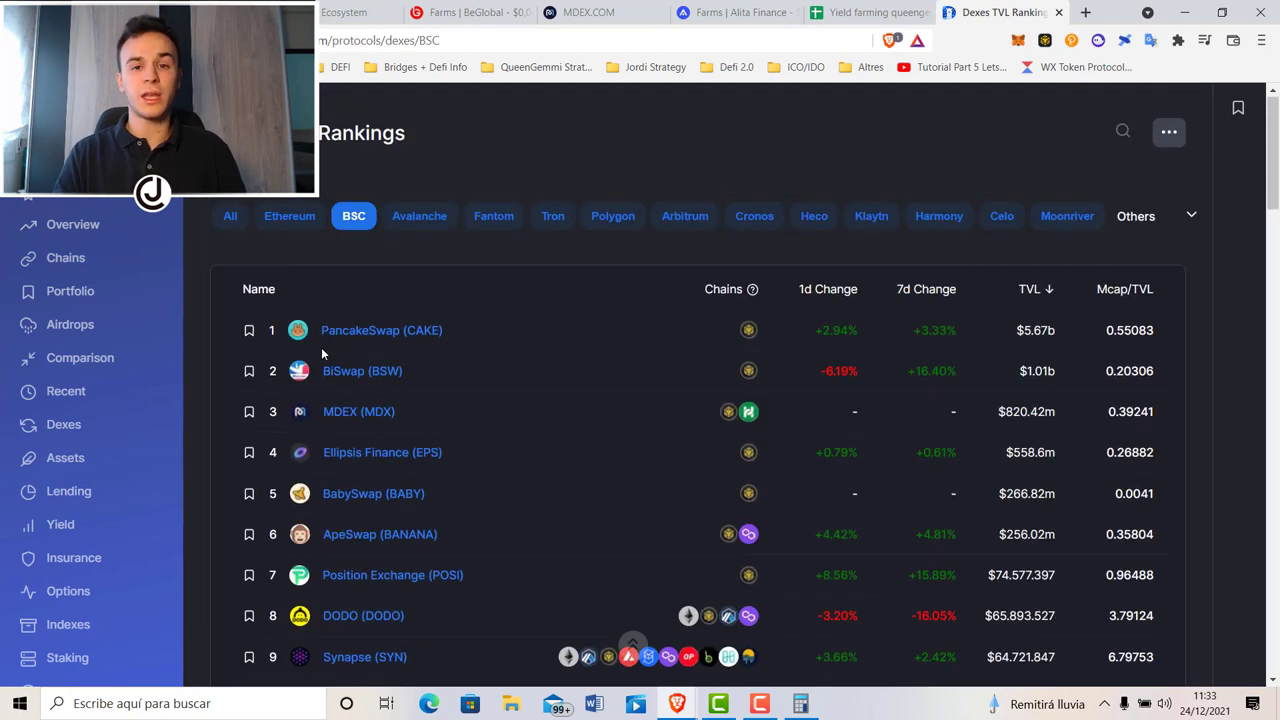
scroll(321, 347, down, 3)
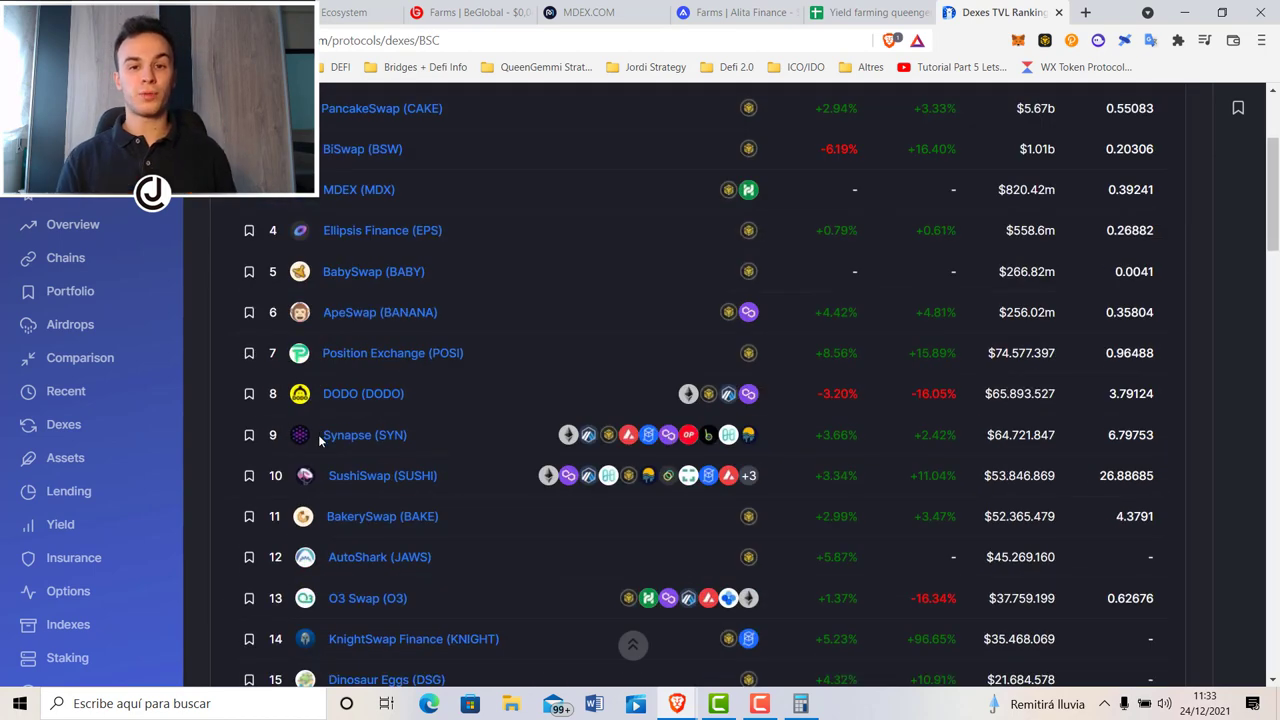
scroll(318, 434, up, 3)
click(1021, 302)
click(1021, 302)
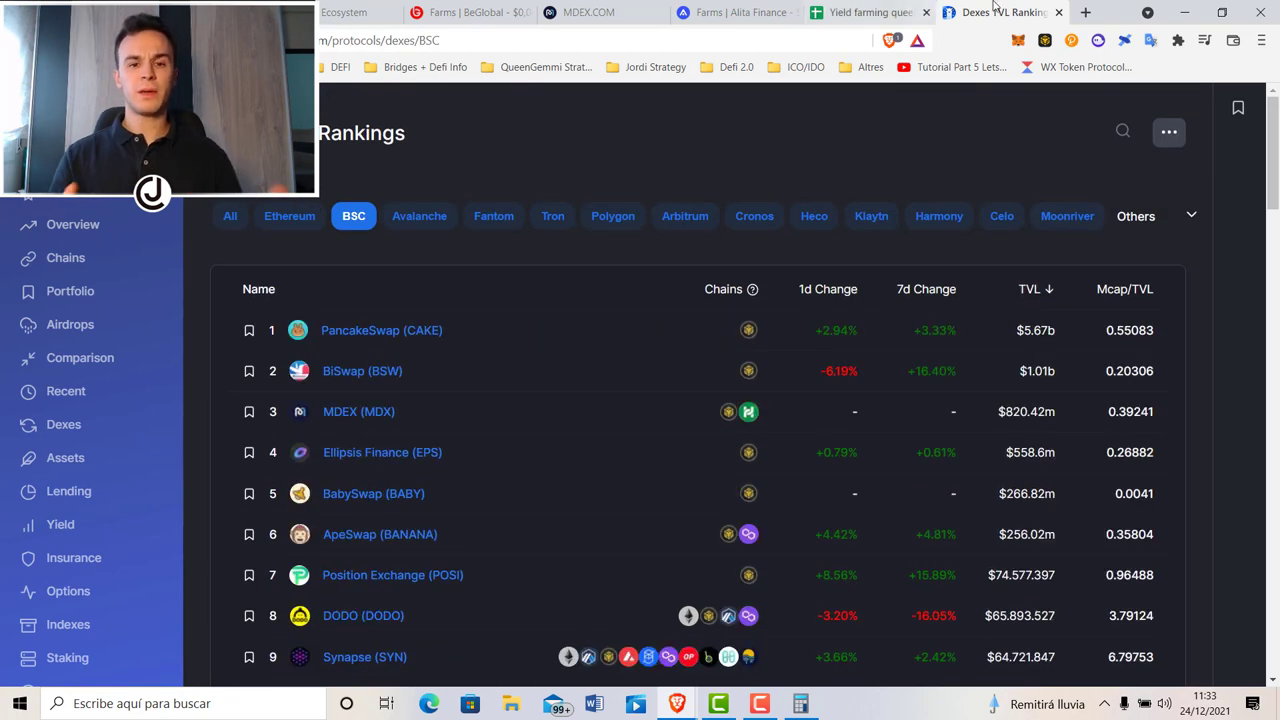
- Search the web for sushiswap in a new browser tab, open its site and enter the app
key(ctrl+t)
text(sushiswap)
key(Return)
click(186, 266)
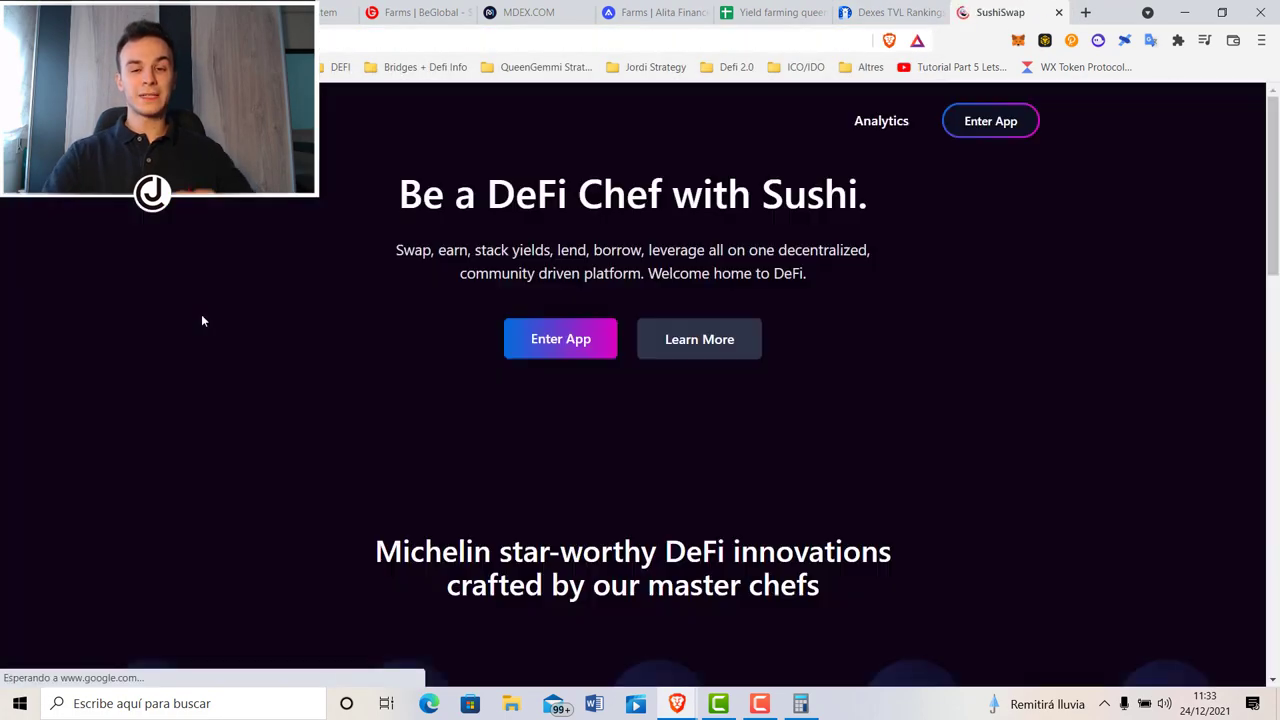
click(966, 123)
drag(989, 14, 872, 14)
click(471, 303)
click(846, 263)
click(170, 116)
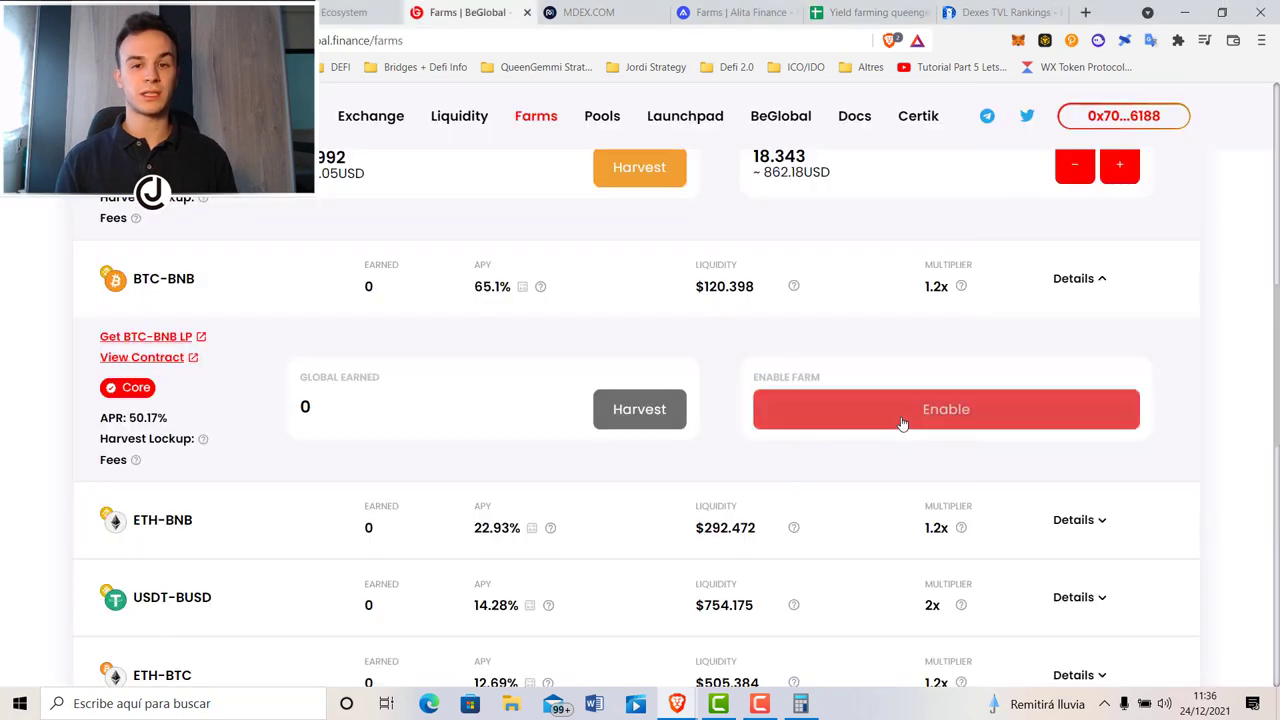
- Enable the BTC-BNB farm on BeGlobal and approve it in MetaMask
click(945, 409)
click(1169, 470)
- Open the BeGlobal exchange in a new browser tab and swap all ETH for BNB, confirming in MetaMask
right_click(360, 114)
click(430, 123)
click(740, 503)
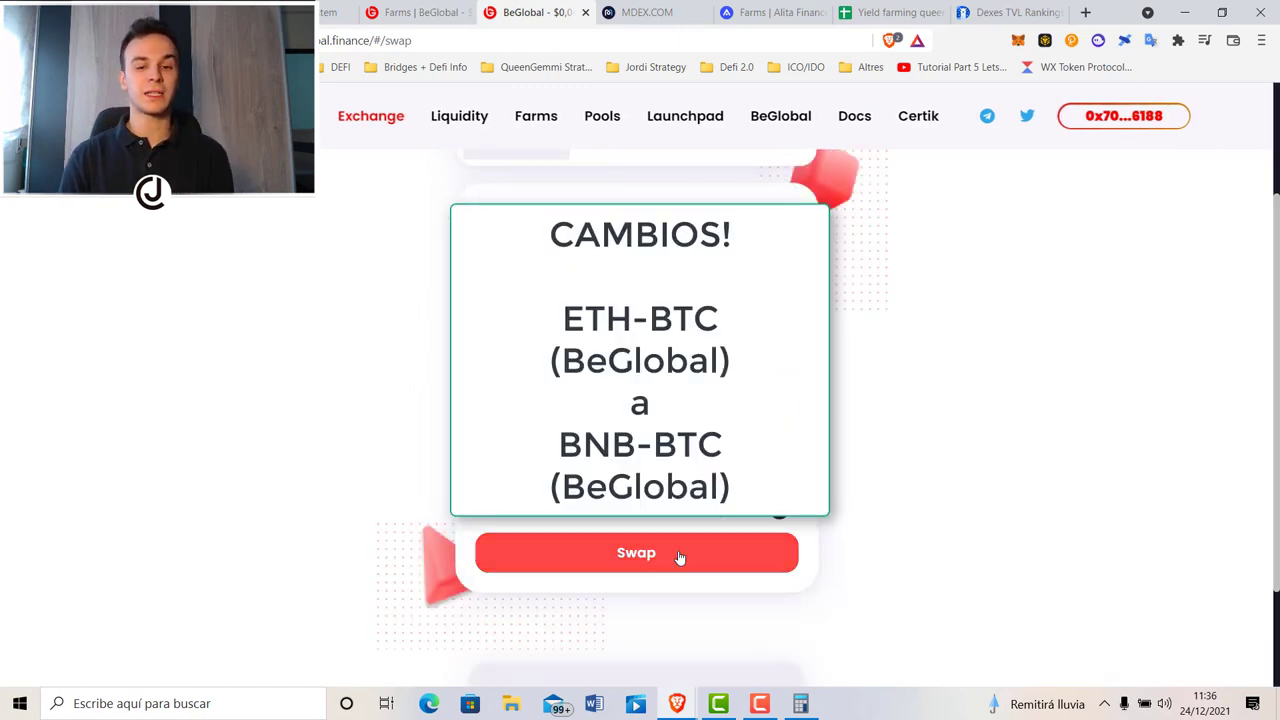
click(682, 554)
click(673, 560)
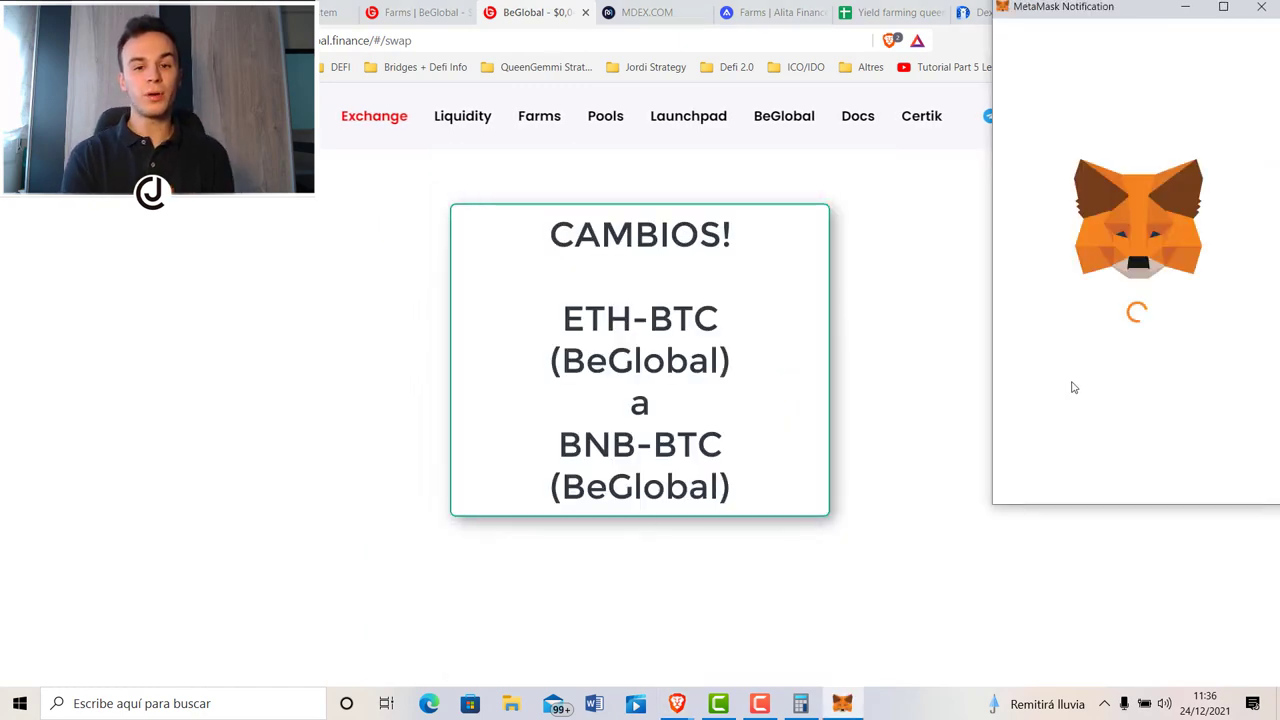
click(1201, 467)
- Open the add-liquidity form for the BTC-BNB LP from its BeGlobal farm and check the balances on the exchange page
click(415, 12)
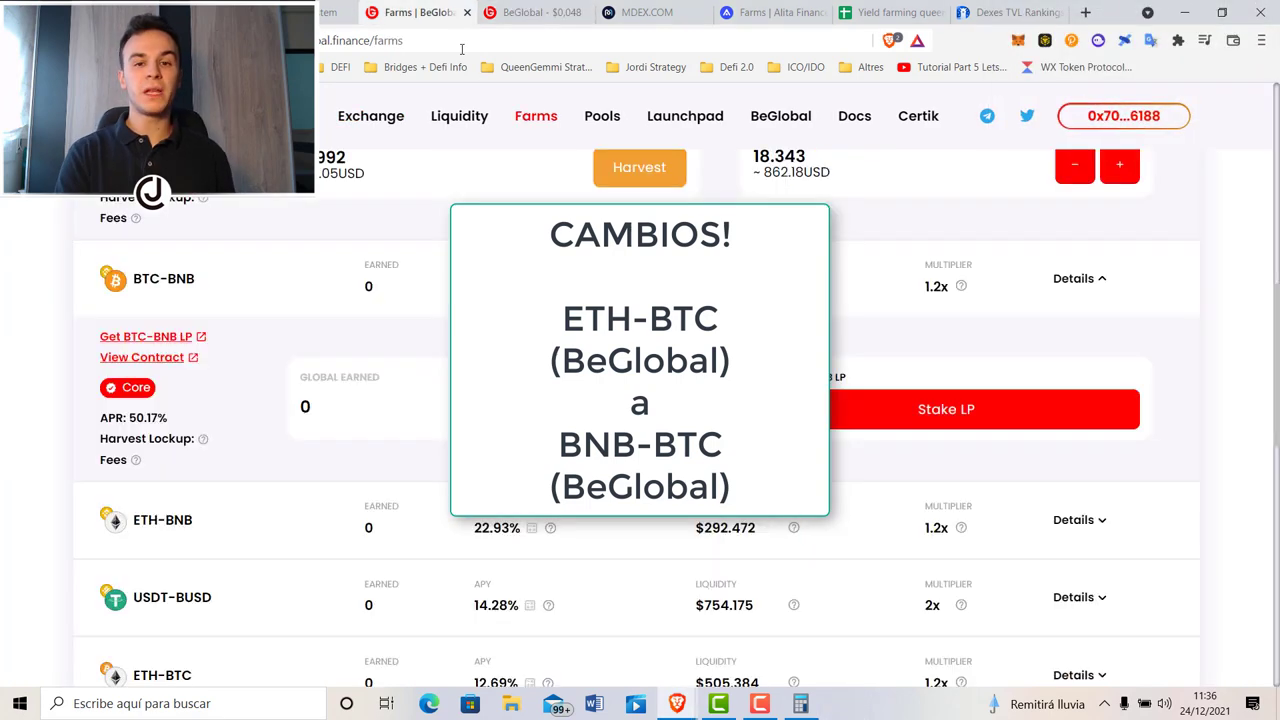
click(160, 336)
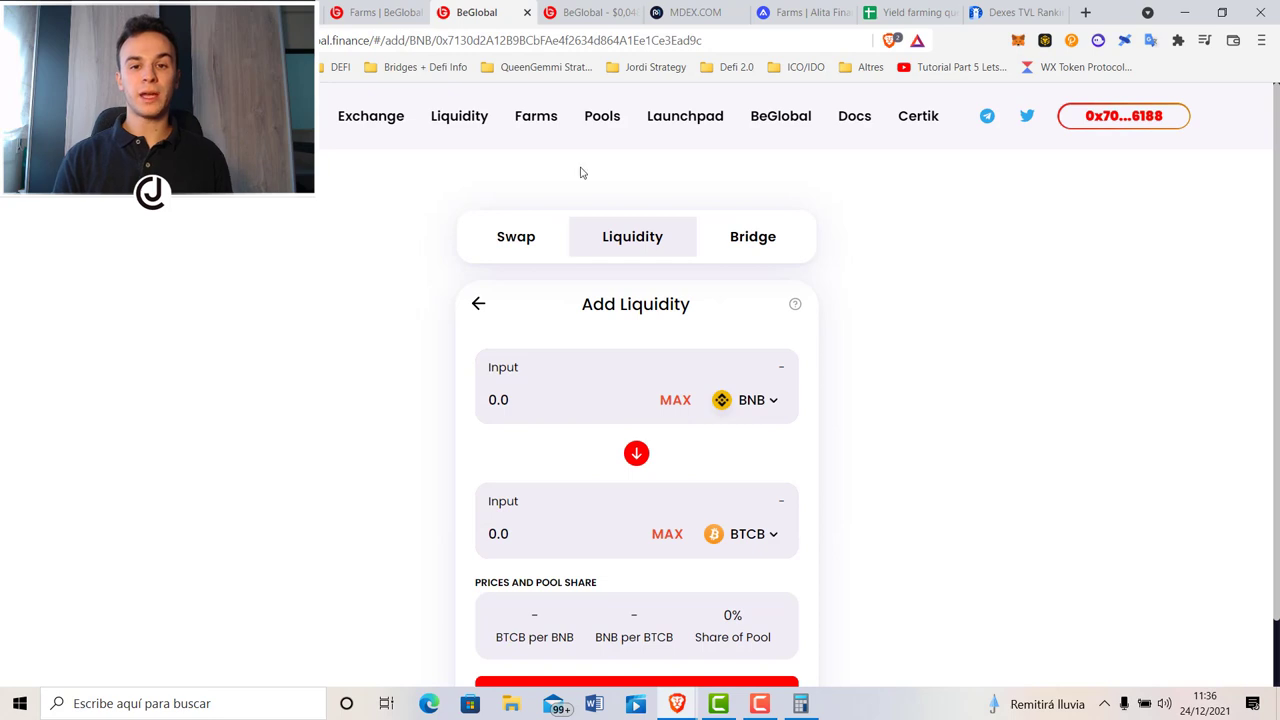
key(ctrl+Tab)
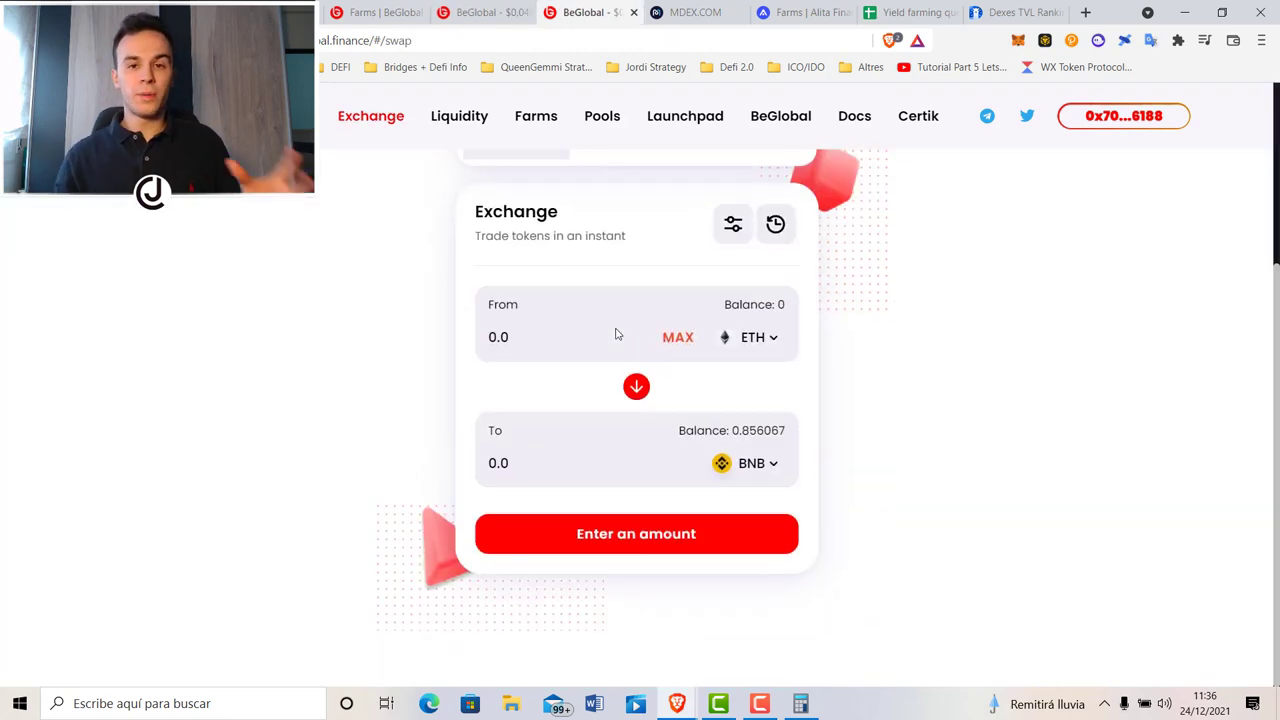
key(ctrl+shift+Tab)
scroll(640, 340, down, 2)
click(674, 268)
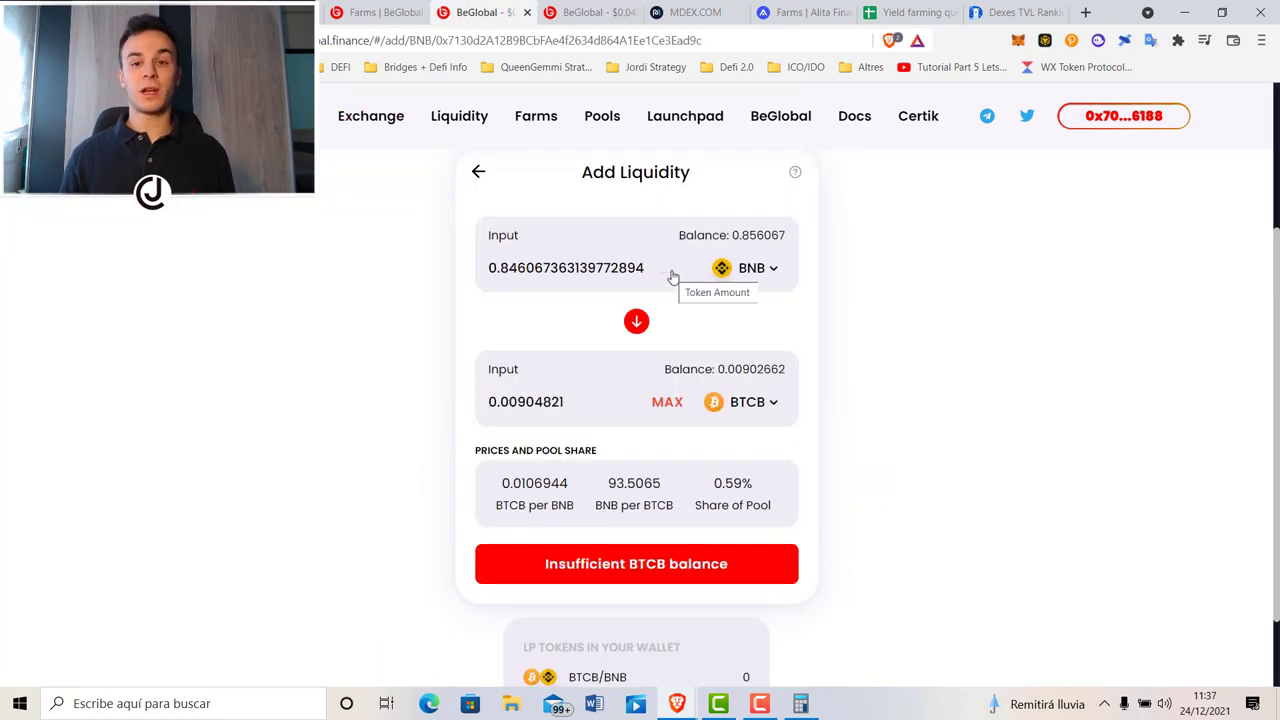
click(668, 410)
scroll(636, 400, down, 1)
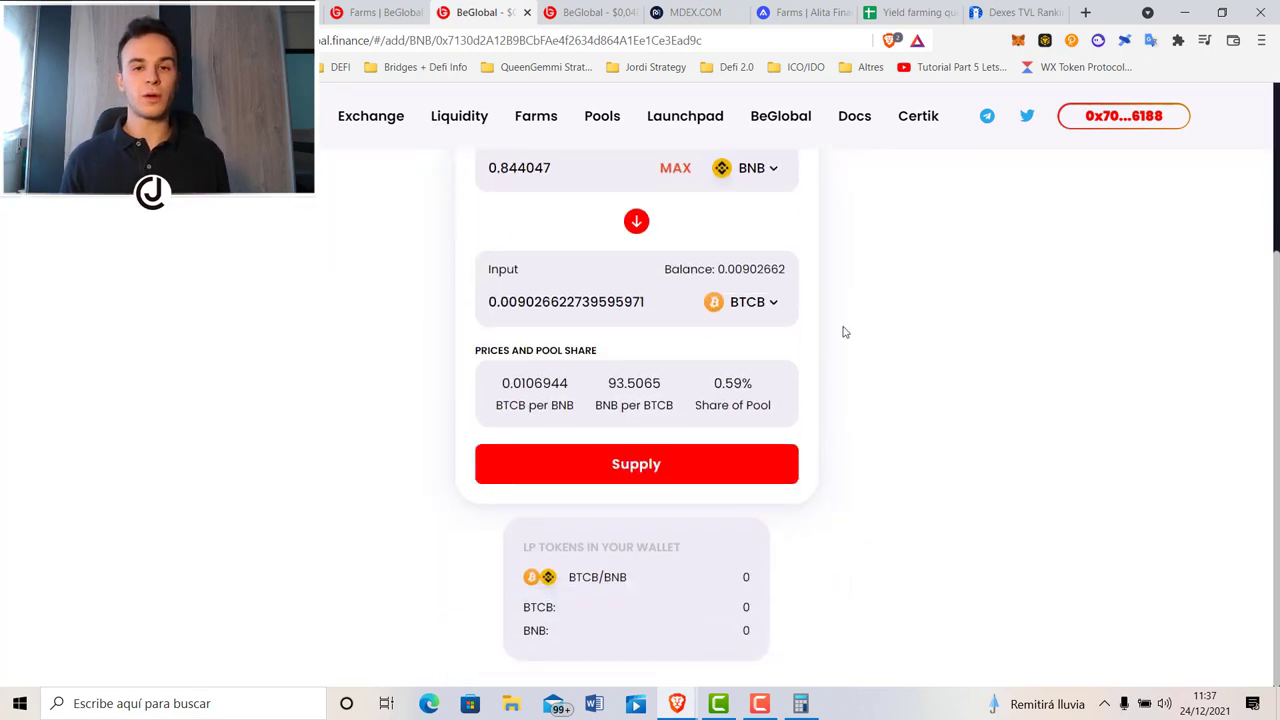
scroll(634, 499, up, 1)
key(F5)
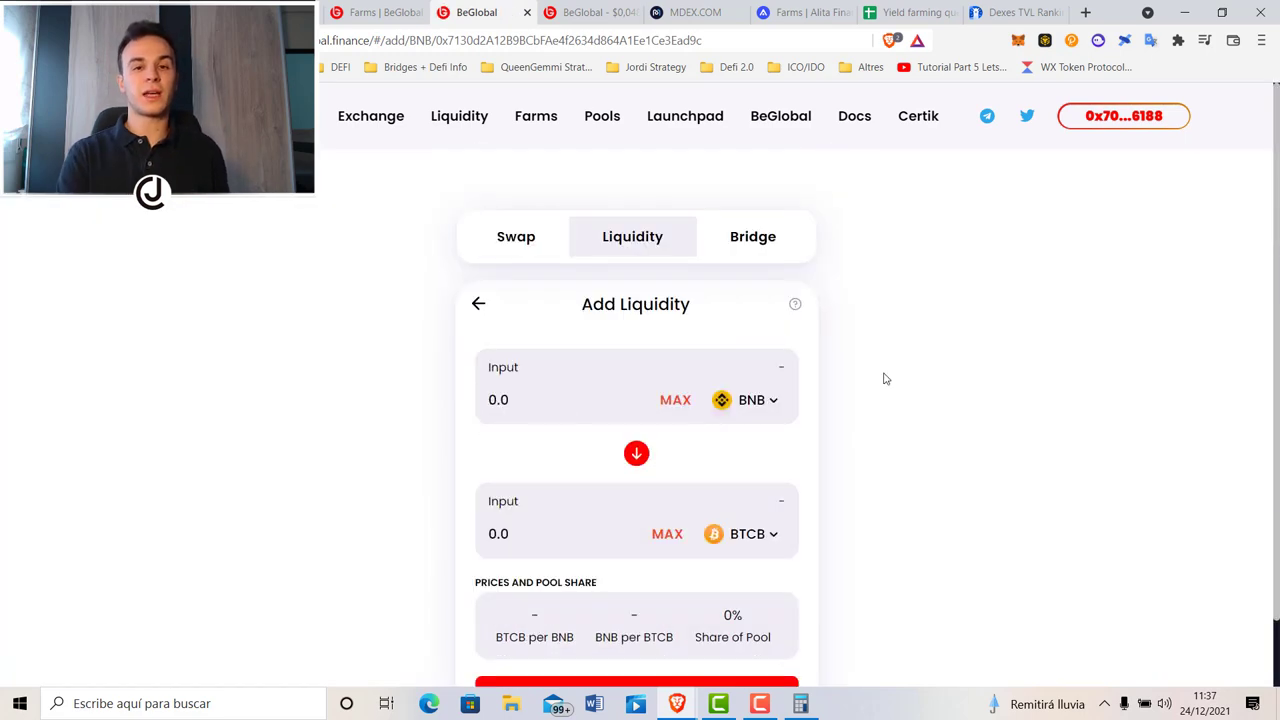
- Supply 0.00902662 BTCB and 0.844047 BNB as liquidity on BeGlobal and confirm the transaction in MetaMask
scroll(884, 378, down, 1)
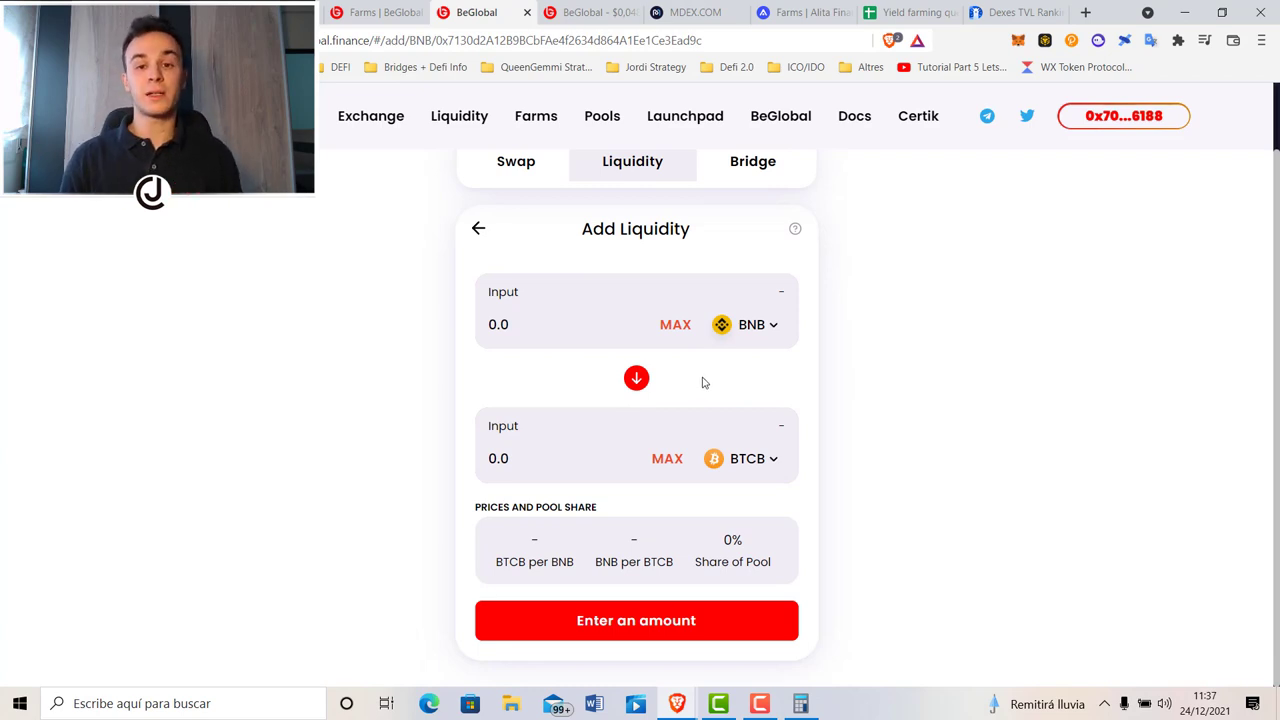
click(703, 425)
click(651, 612)
click(640, 588)
scroll(1146, 408, down, 3)
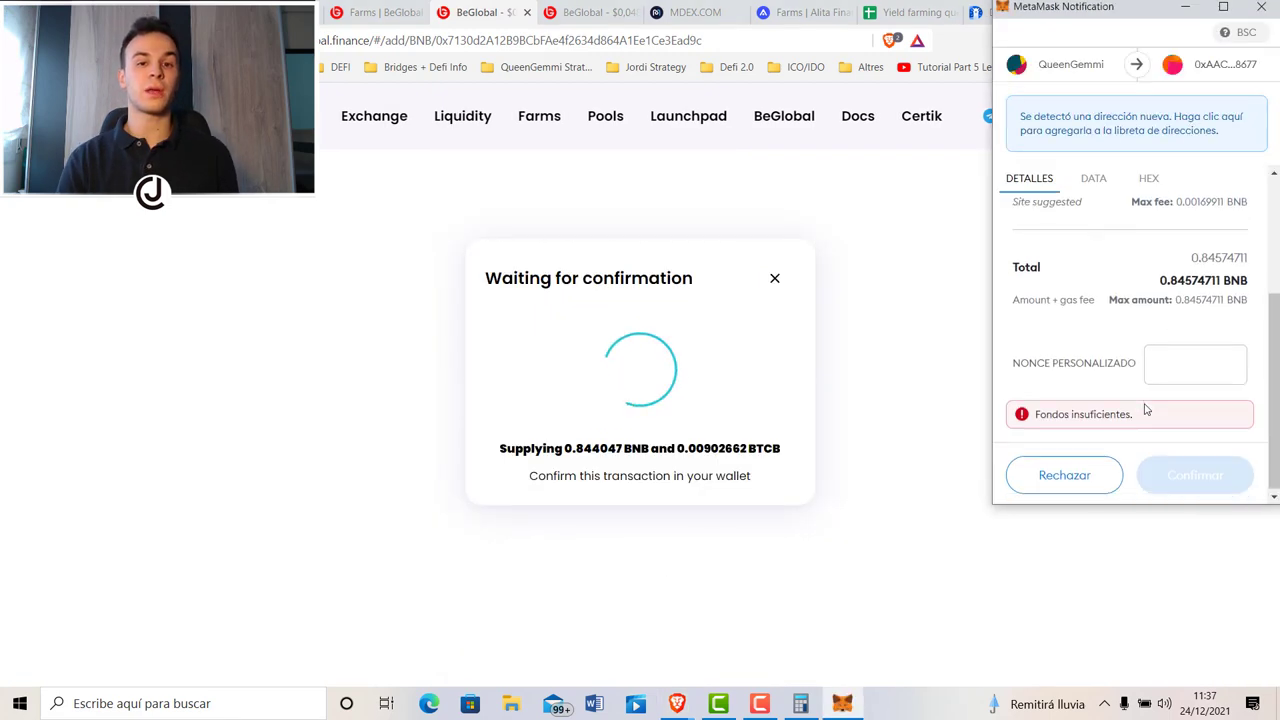
click(1190, 484)
click(648, 500)
- Check the BTC-BNB farm's stake dialog, the liquidity form and the MetaMask activity for the supplied liquidity
click(596, 12)
click(390, 14)
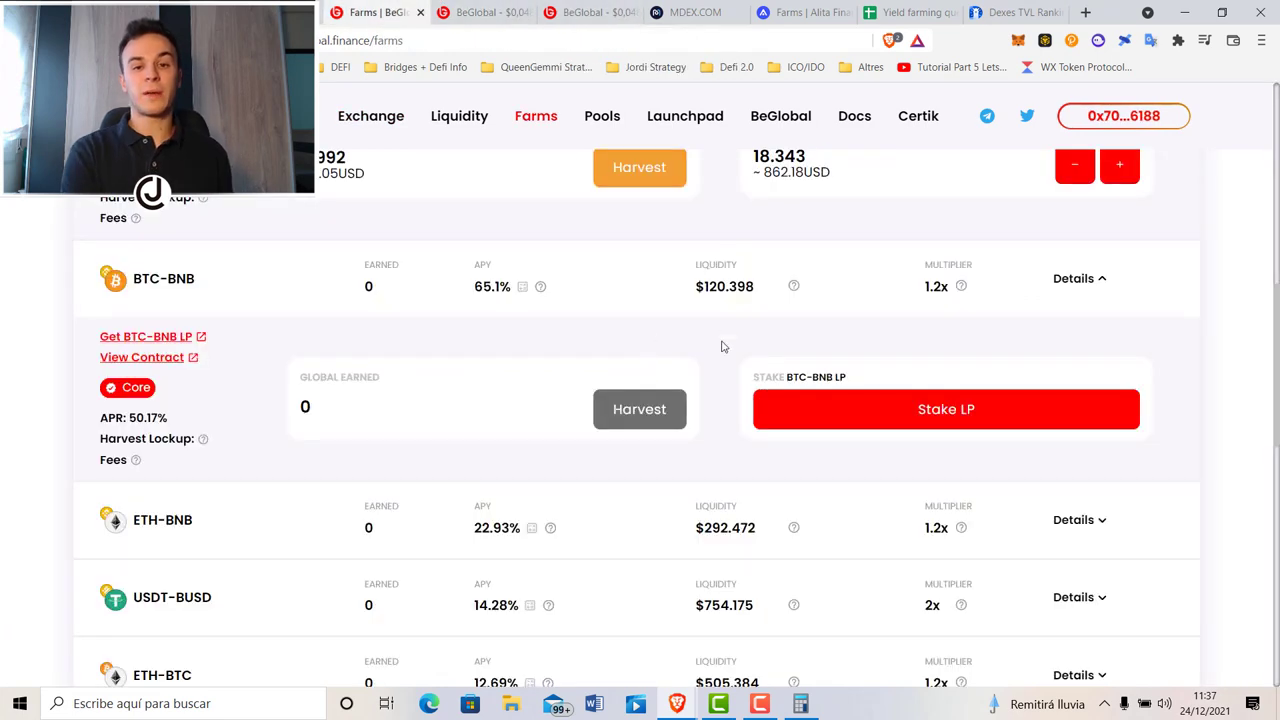
click(900, 405)
click(485, 12)
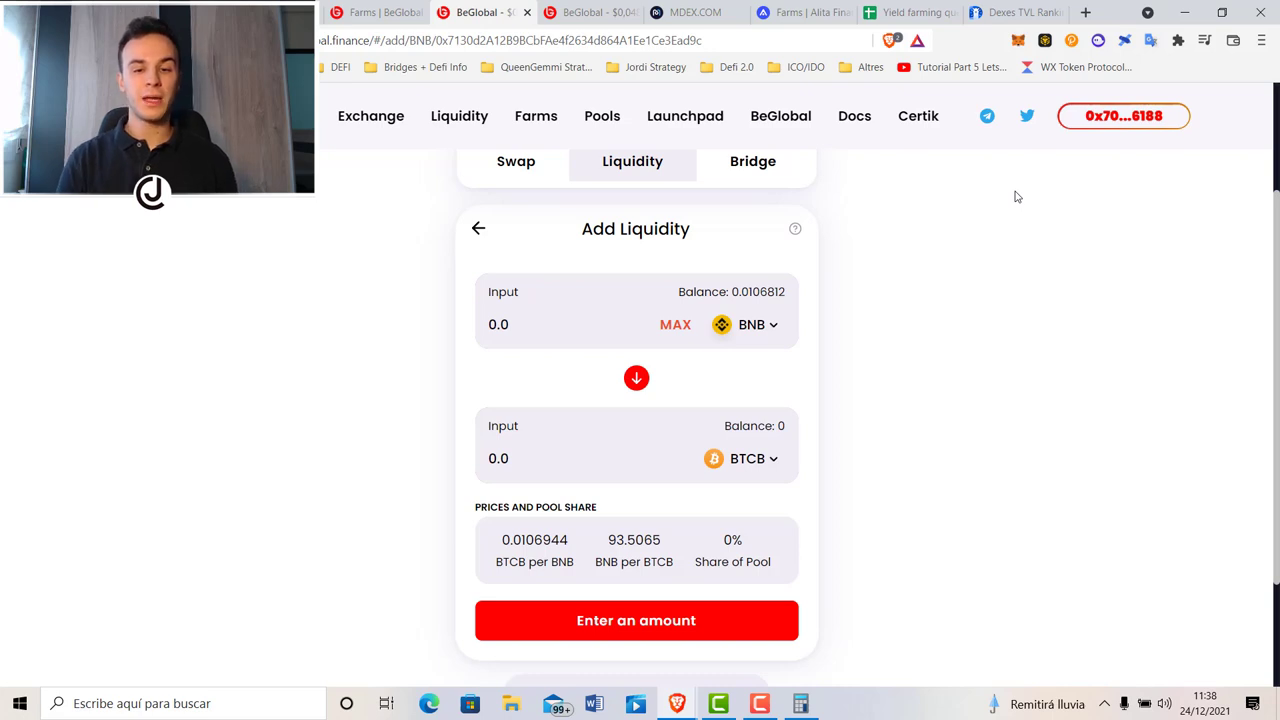
click(410, 10)
click(470, 12)
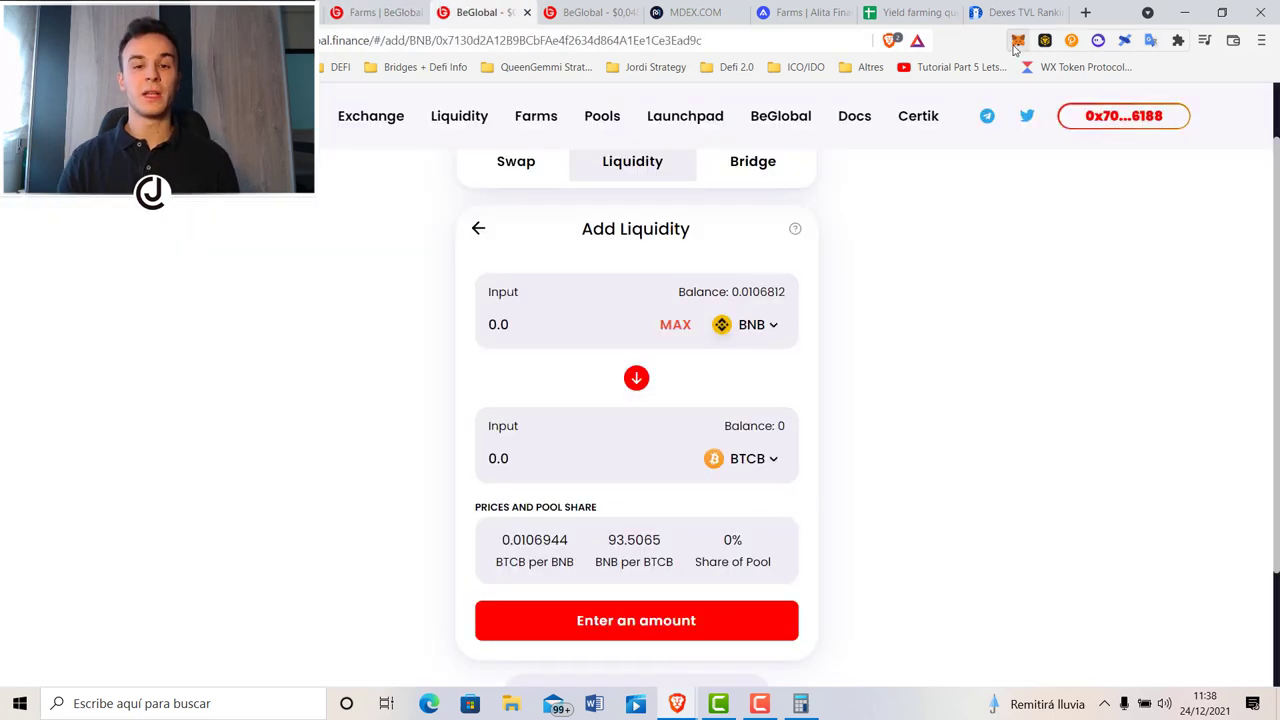
click(1017, 40)
click(944, 362)
click(846, 370)
- Reload the BeGlobal farms page and stake the maximum BTC-BNB LP balance, confirming in MetaMask
key(ctrl+shift+Tab)
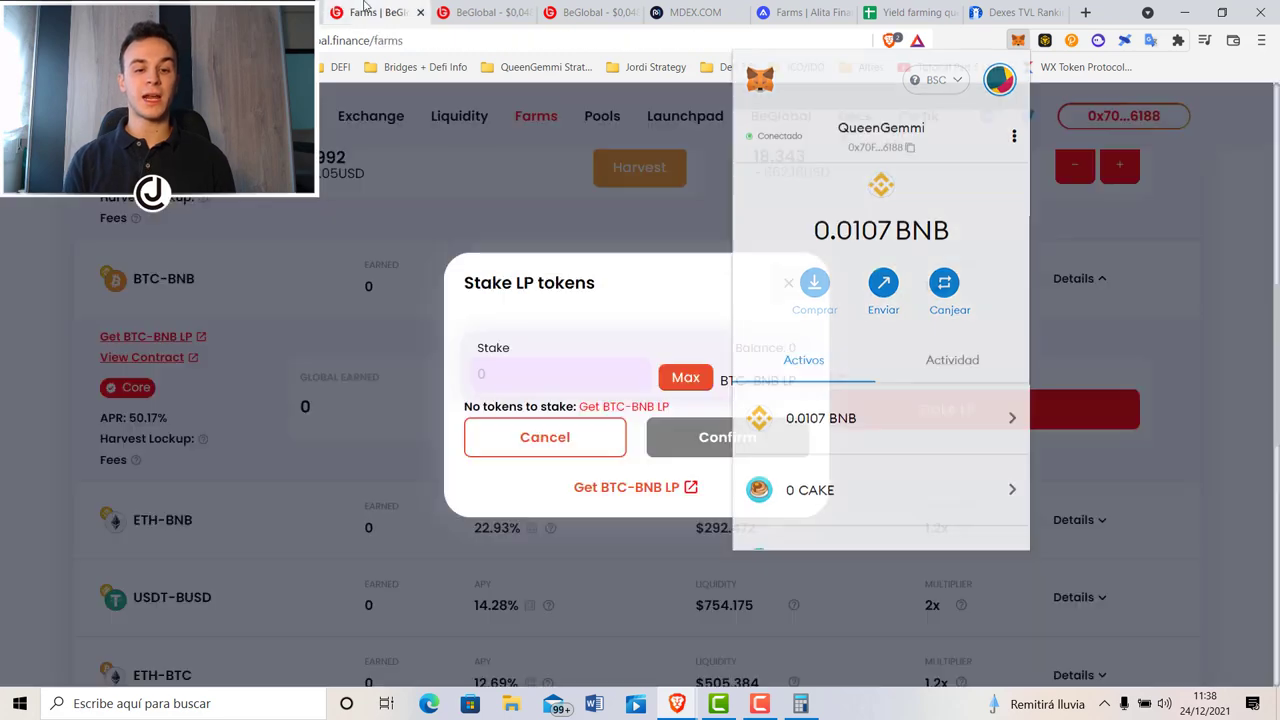
key(F5)
scroll(234, 351, up, 4)
scroll(249, 440, down, 2)
click(262, 492)
scroll(852, 430, down, 2)
click(852, 430)
click(686, 380)
click(728, 437)
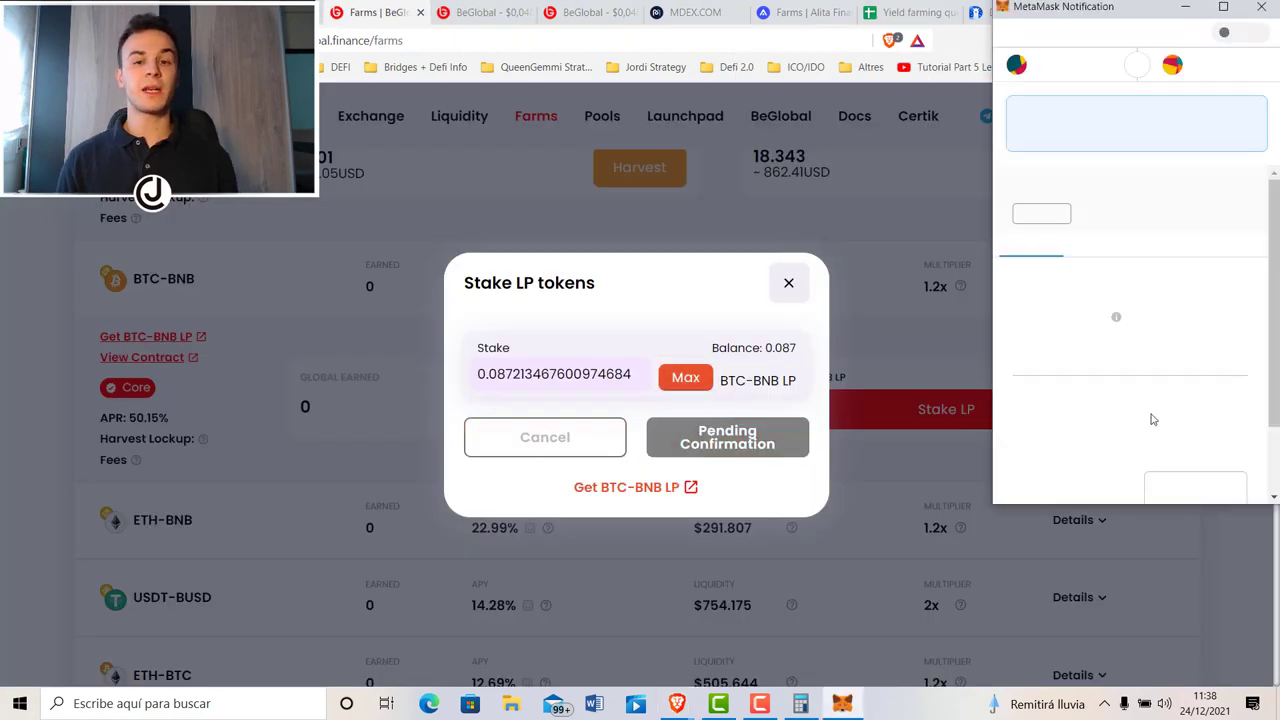
click(1195, 472)
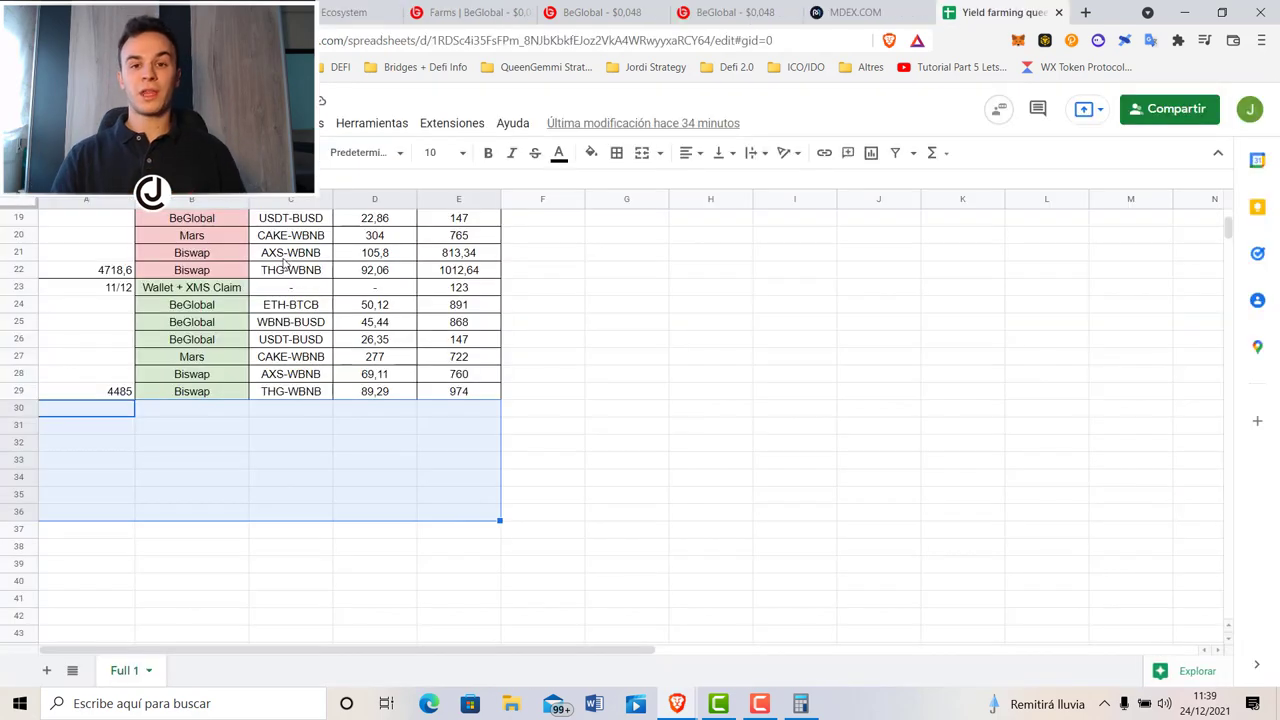
- Apply borders to all cells of A30:E36 in the yield farming spreadsheet, keeping only the outer border around A30:A36
click(617, 152)
click(623, 183)
drag(86, 408, 100, 512)
click(642, 152)
key(ctrl+z)
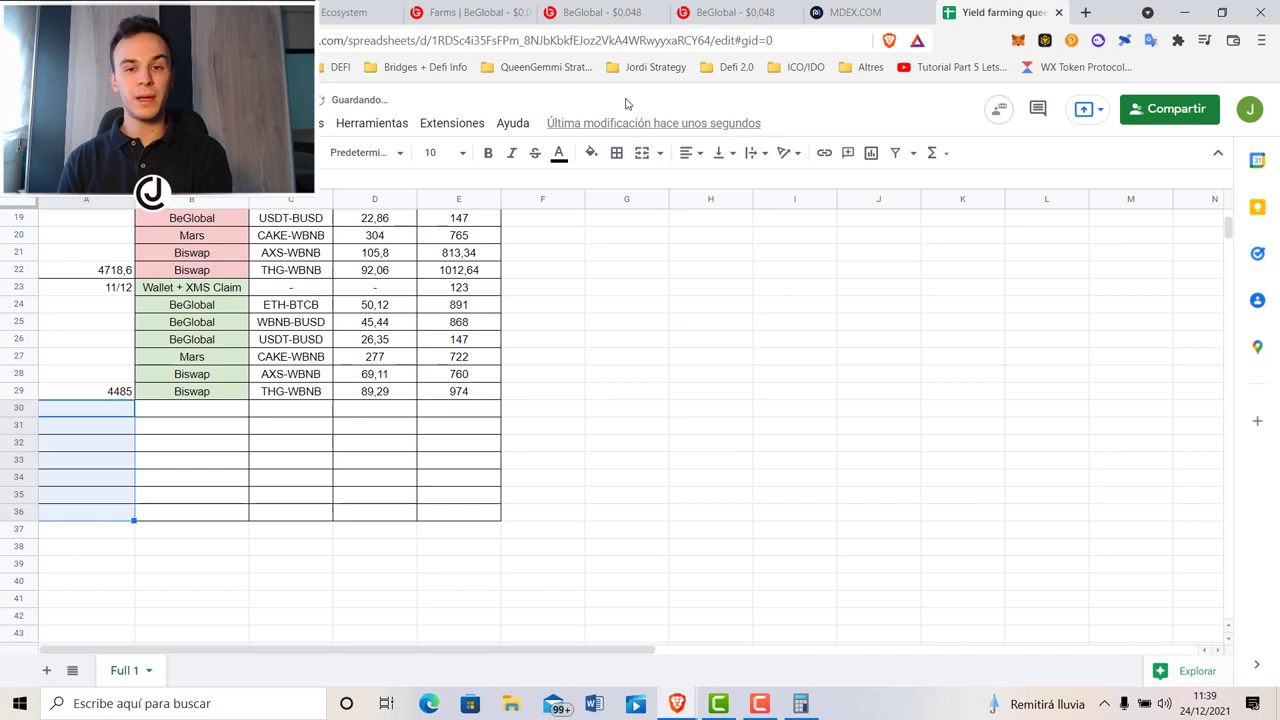
click(617, 152)
click(711, 208)
click(711, 184)
- Enter the date 24/12/2021 in A30 and the label "Wallet + XMS Claim" in B30
click(112, 414)
text(24/12/2021)
key(Tab)
text(Wallet)
key(Return)
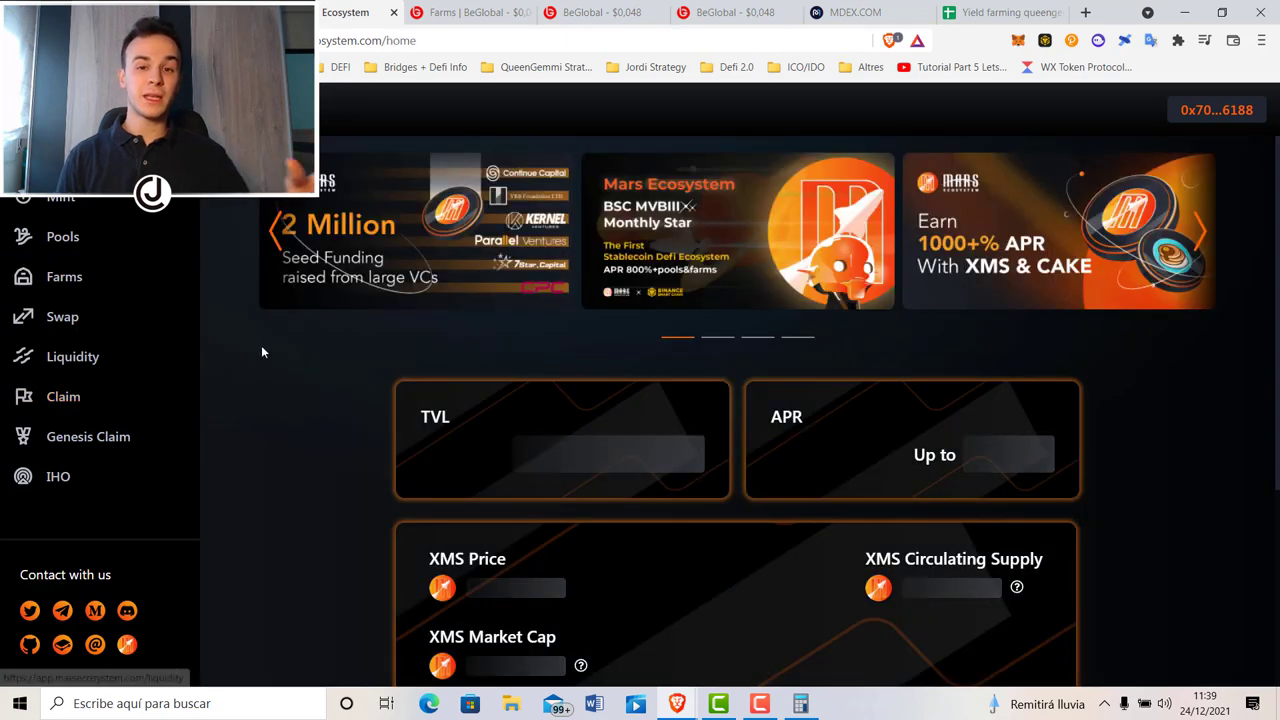
- Look up the XMS price and claimable amount on Mars Ecosystem and calculate 0,23*491,56 in the calculator
scroll(275, 348, down, 2)
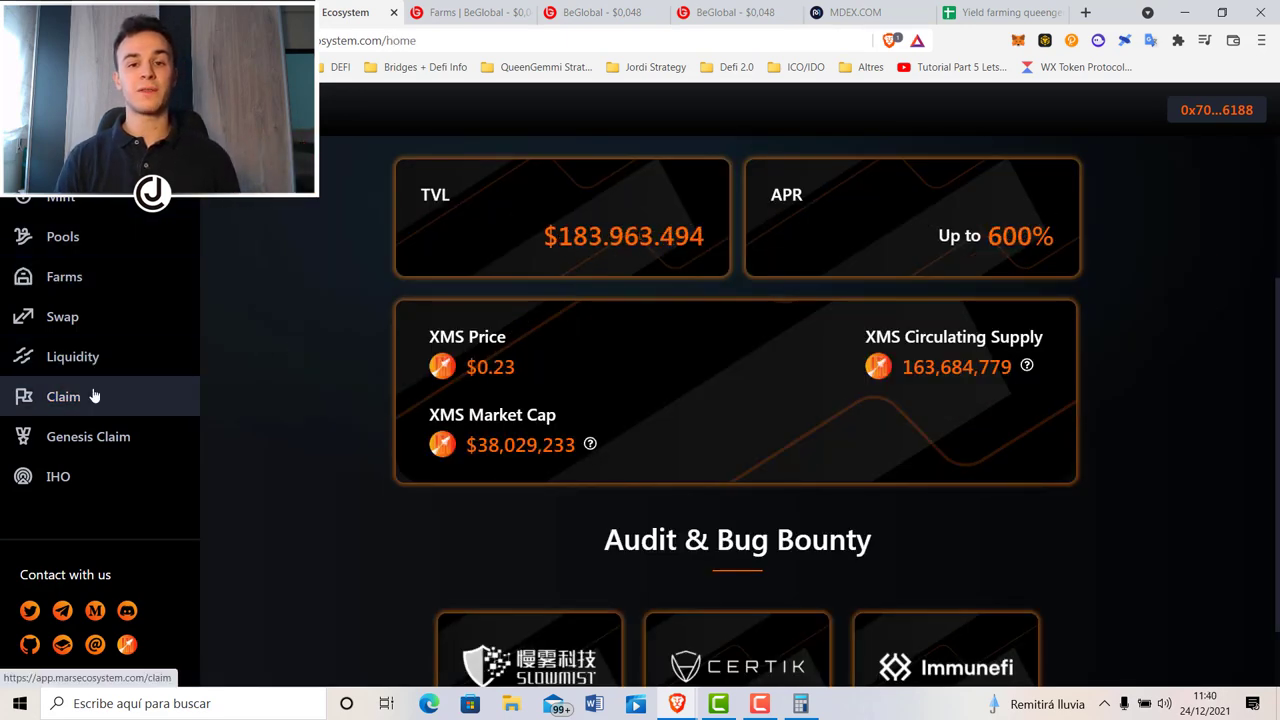
click(93, 396)
click(800, 703)
click(889, 343)
text(0,23*491,56)
key(Return)
- Fill C30 and D30 of the yield farming spreadsheet with "-" and enter 113,05 in E30
click(973, 72)
click(982, 14)
click(329, 410)
text(-)
key(Tab)
text(-)
key(Tab)
text(113,05)
- Check the wallet's portfolio on the bookmarked DeBank site in a new browser tab and add 5 to the amount in E30
click(438, 410)
text(=)
key(Down)
key(BackSpace)
key(BackSpace)
key(BackSpace)
key(ctrl+t)
click(425, 67)
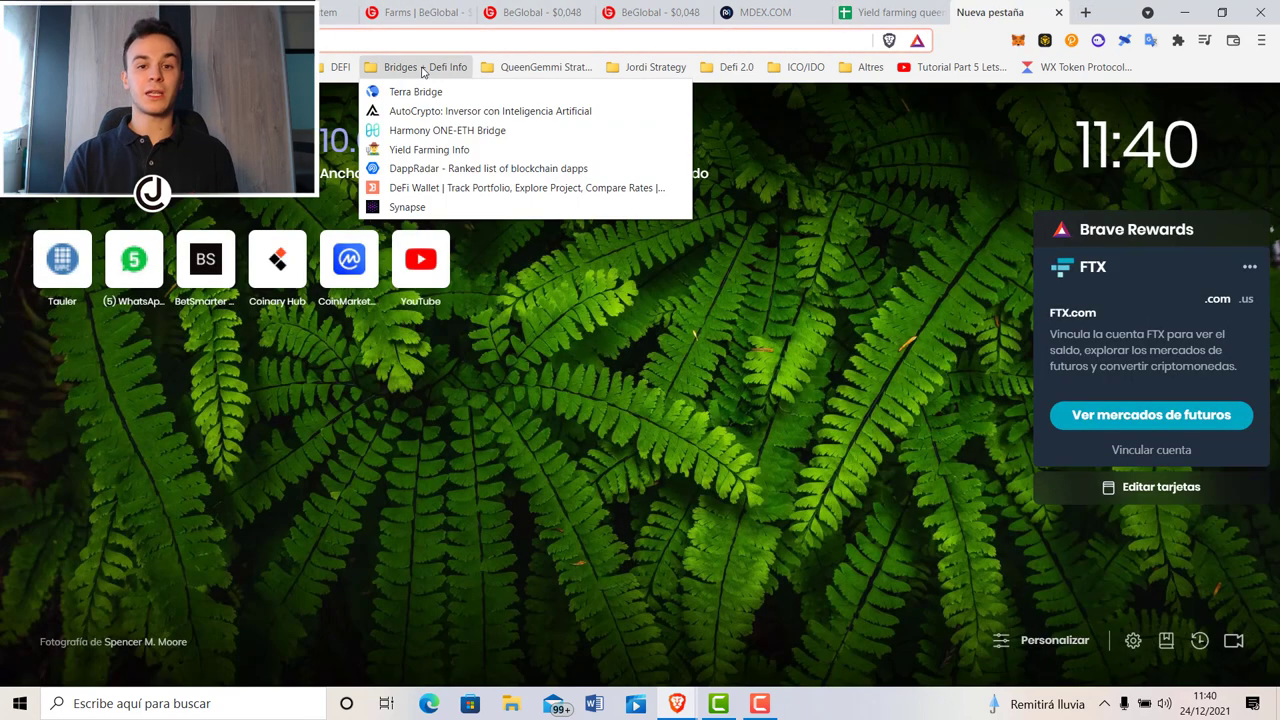
click(413, 192)
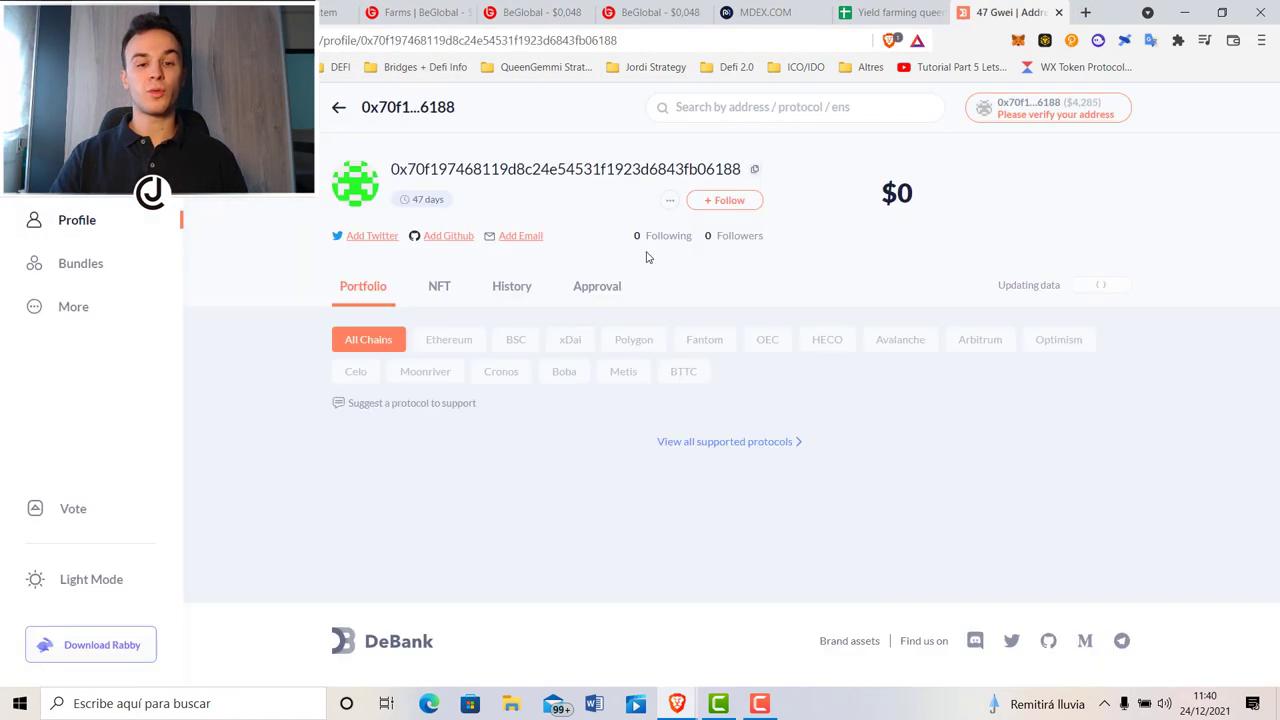
scroll(646, 257, down, 2)
click(888, 12)
text(+5)
key(Return)
- Enter BeGlobal as the platform in cells B31 and B32
click(198, 431)
text(BegGlobal)
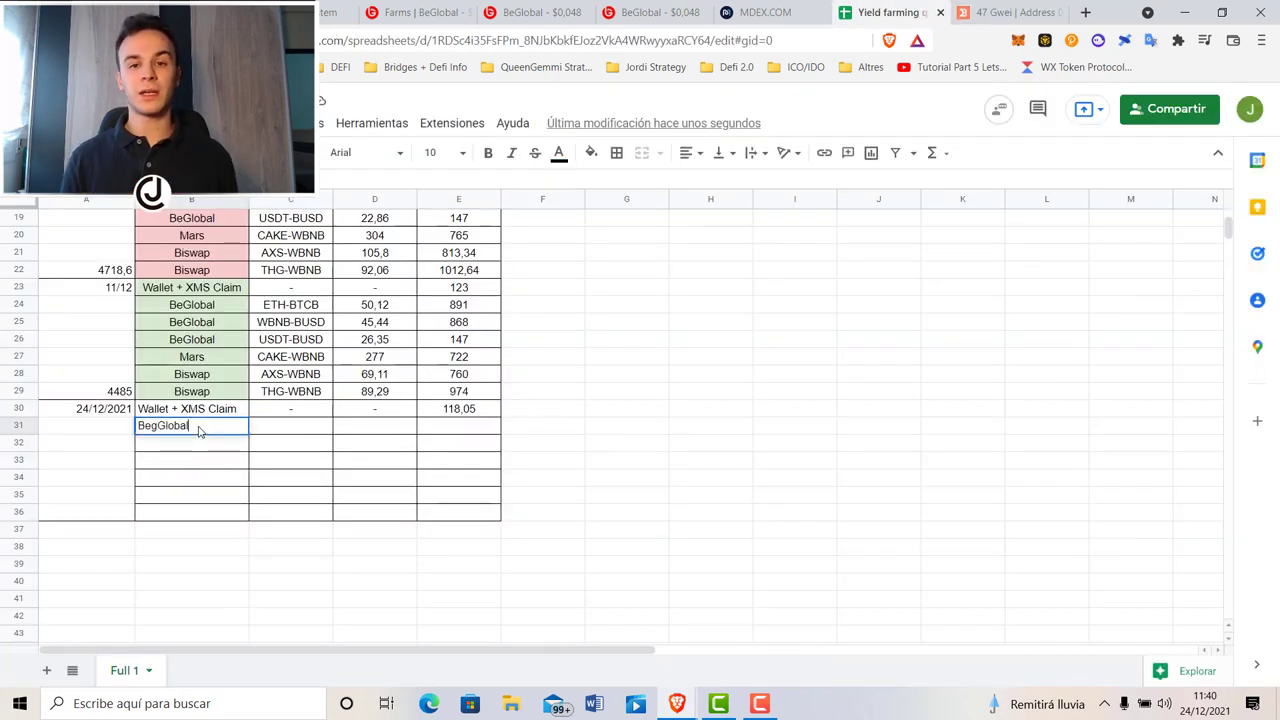
click(187, 452)
key(Return)
- Copy the WBNB-BUSD pair from C25 into C31
click(282, 427)
click(303, 326)
key(ctrl+c)
click(294, 427)
key(ctrl+v)
- Enter the BTC-BNB pair in cell C32
click(314, 450)
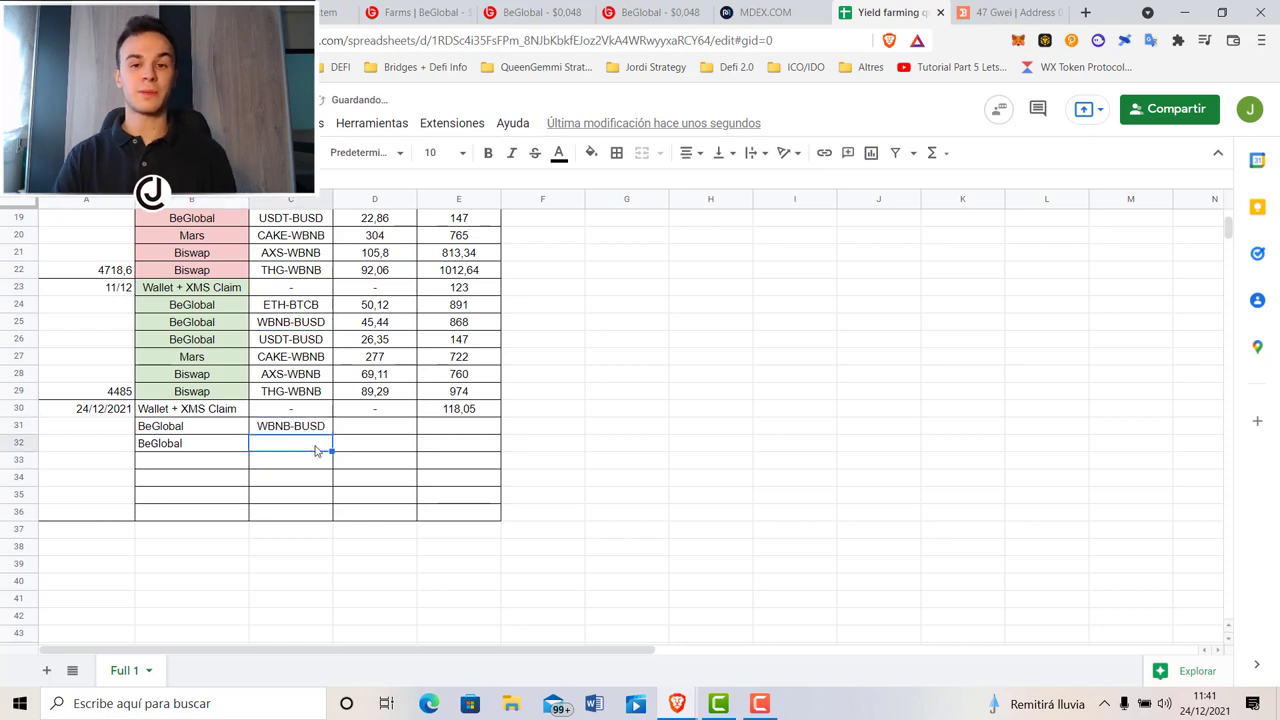
click(378, 12)
scroll(269, 323, down, 10)
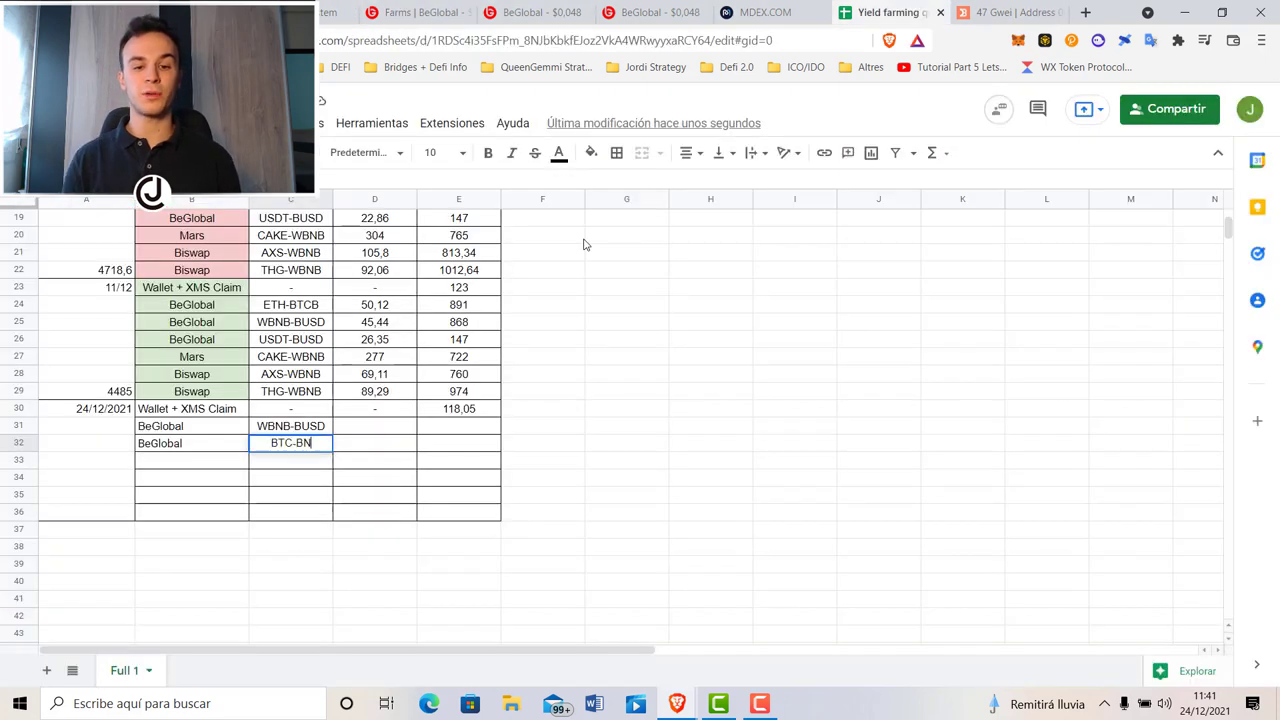
text(B)
key(Tab)
- Copy the Mars platform cell from B27 into B33
click(170, 458)
click(216, 359)
key(ctrl+c)
click(183, 462)
key(ctrl+v)
- Enter MDEX as the platform in B34 and B35 and Babyswap in B36
click(197, 482)
text(MDEX)
key(Return)
text(MDEX)
key(Return)
text(Babyswap)
key(Return)
- Copy the CAKE-WBNB pair from C27 into C33
click(303, 463)
click(291, 362)
key(ctrl+c)
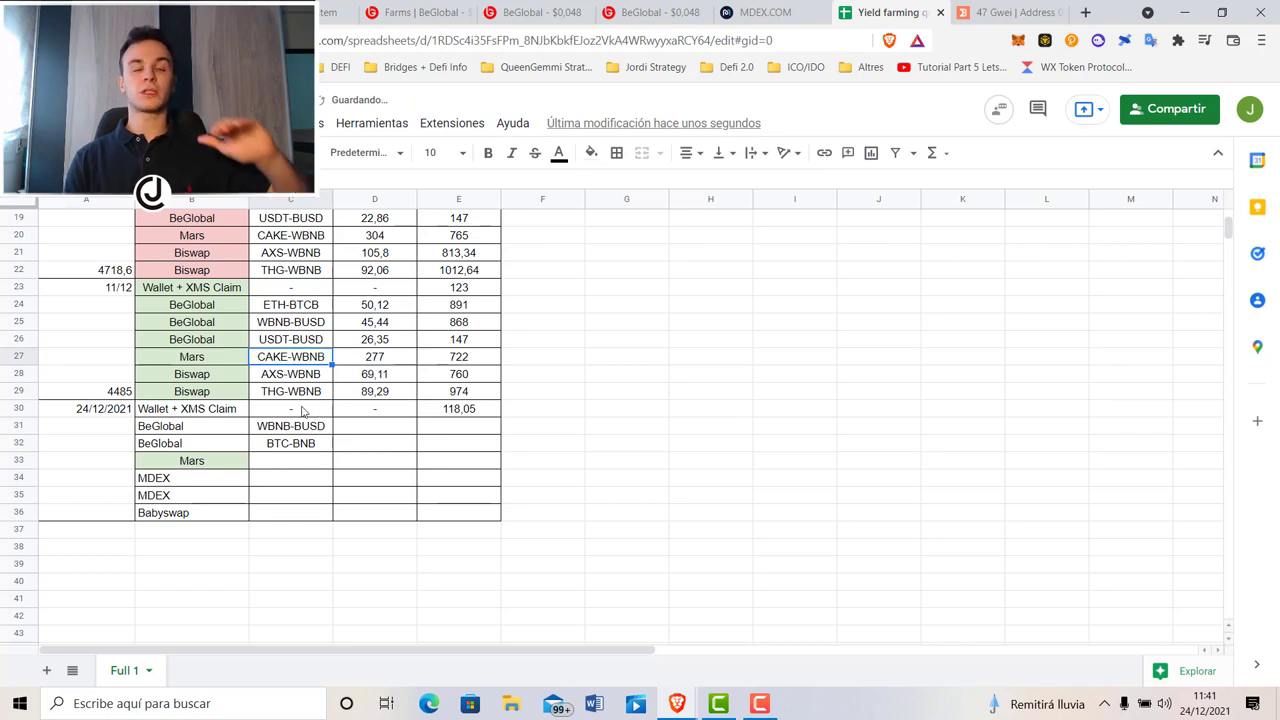
click(294, 465)
key(ctrl+v)
- Check the staked pairs on MDEX and enter THG-WBNB in C34, DUSD-USDT in C35 and AXS-USDT in C36
click(766, 12)
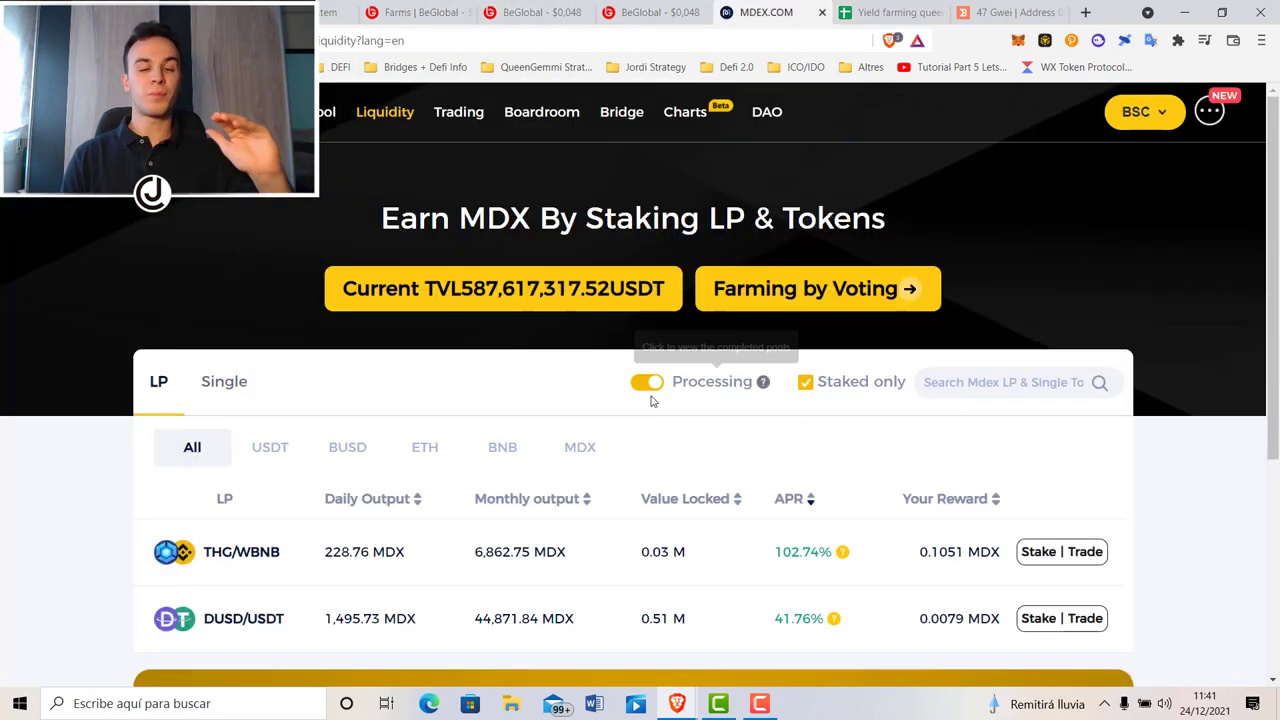
key(ctrl+Tab)
key(Return)
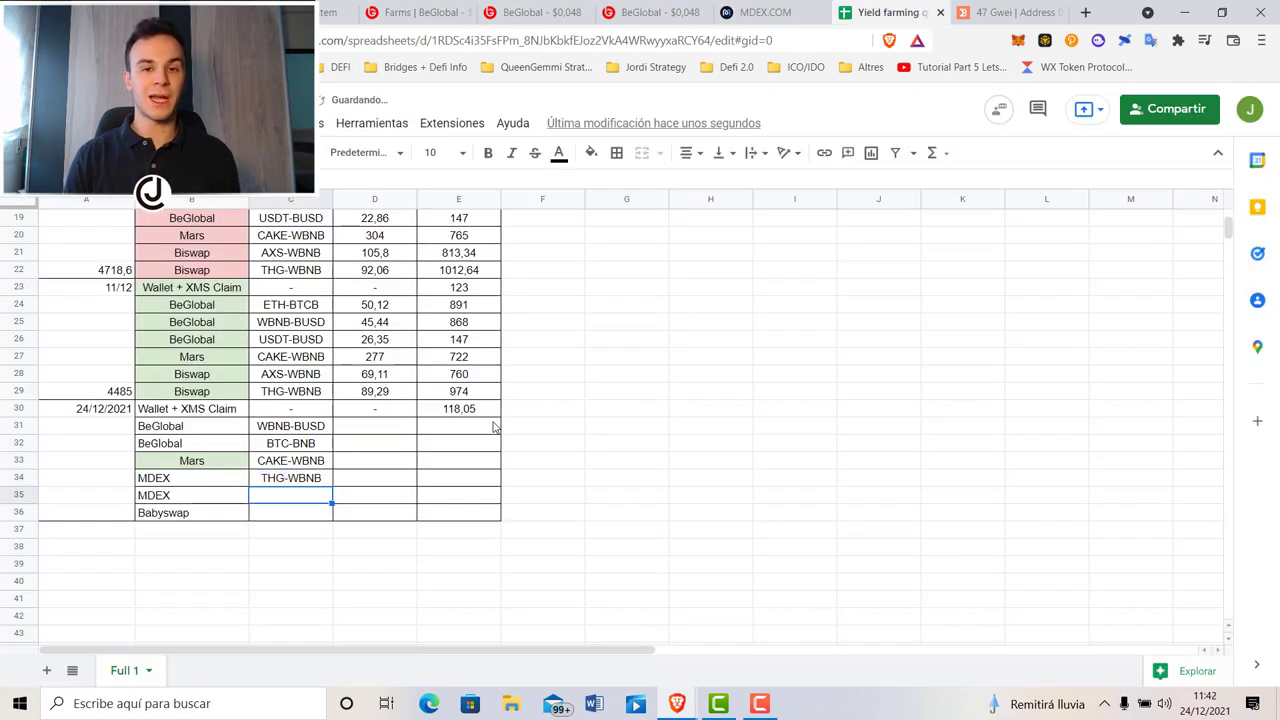
click(766, 12)
key(ctrl+Tab)
text(DUS)
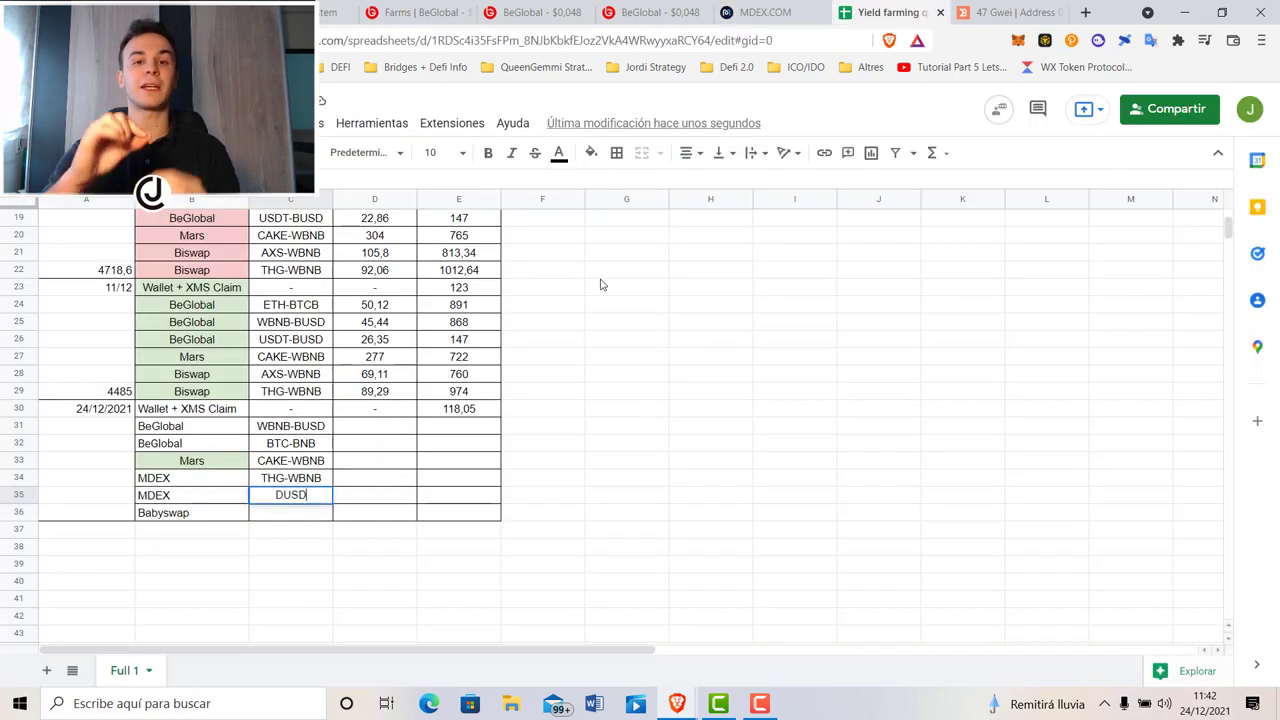
key(Return)
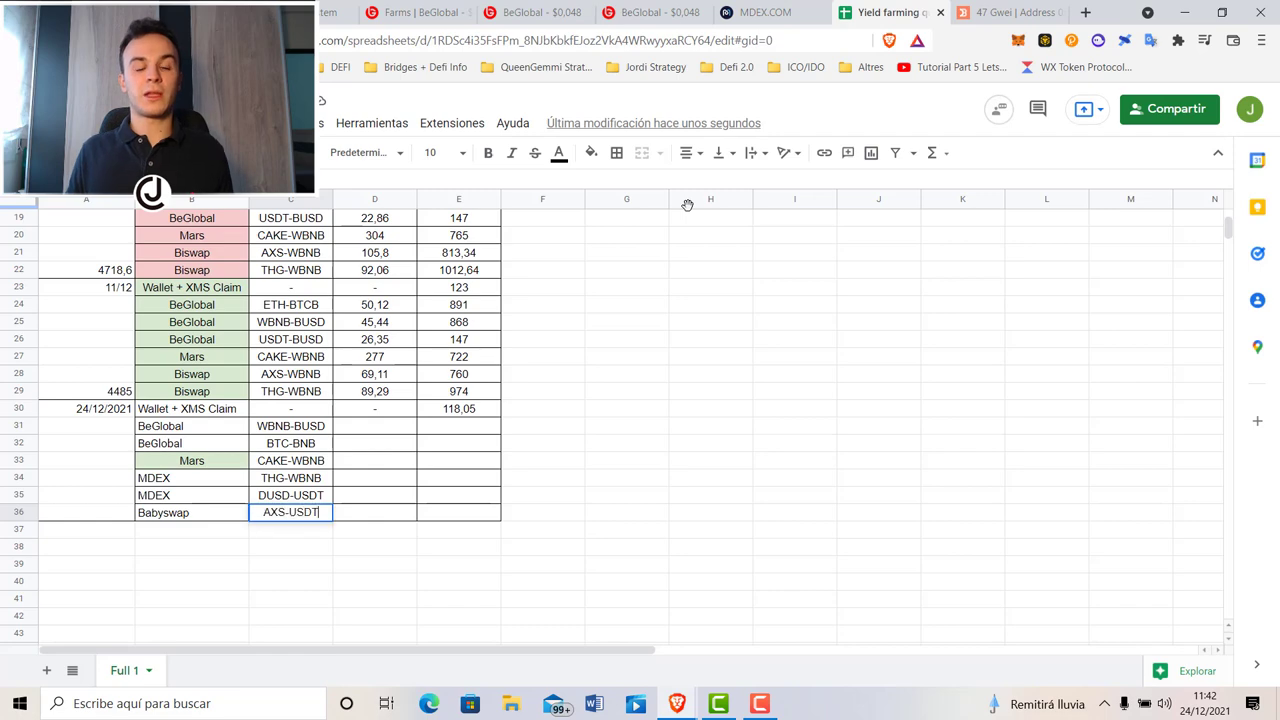
key(Tab)
- Close the two leftover BeGlobal liquidity pages in the browser
click(371, 430)
click(549, 10)
click(582, 12)
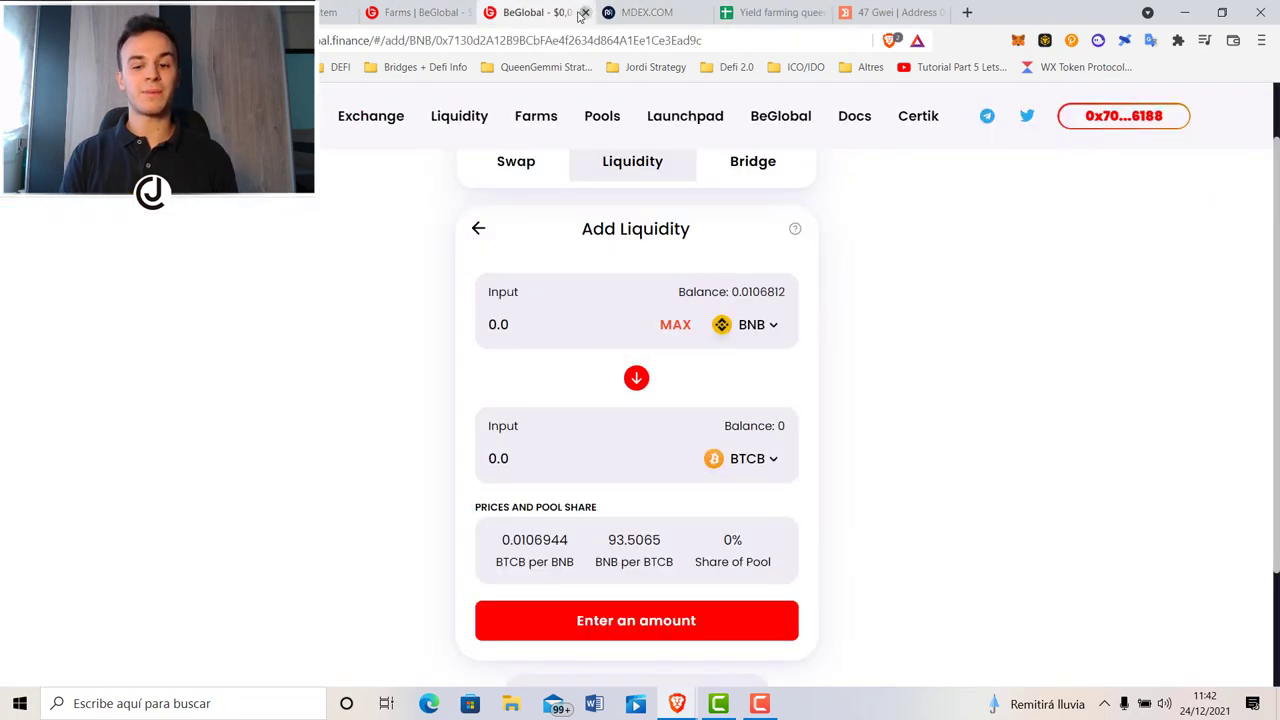
click(585, 12)
scroll(466, 274, up, 3)
scroll(466, 274, down, 3)
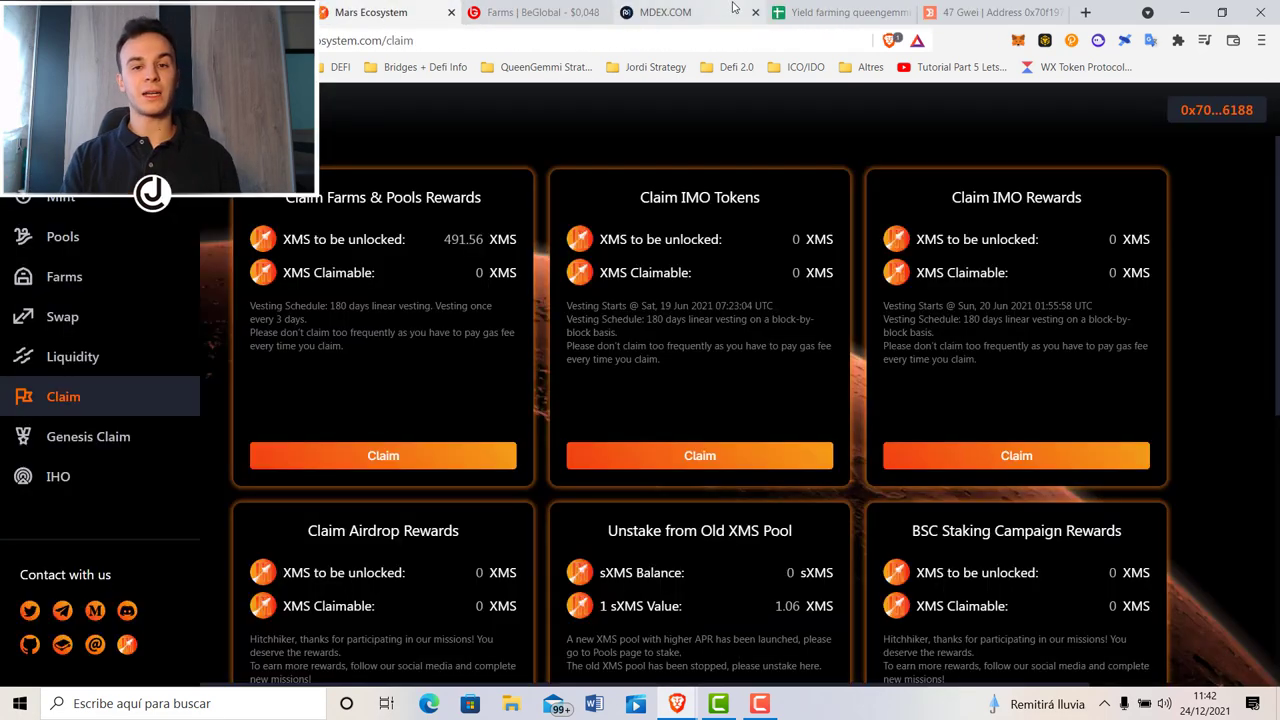
- Enter the BeGlobal farm APRs in the spreadsheet: 56,23 in D31 and 49,76 in D32
click(800, 11)
key(Return)
click(540, 12)
click(797, 14)
text(49,76)
key(Return)
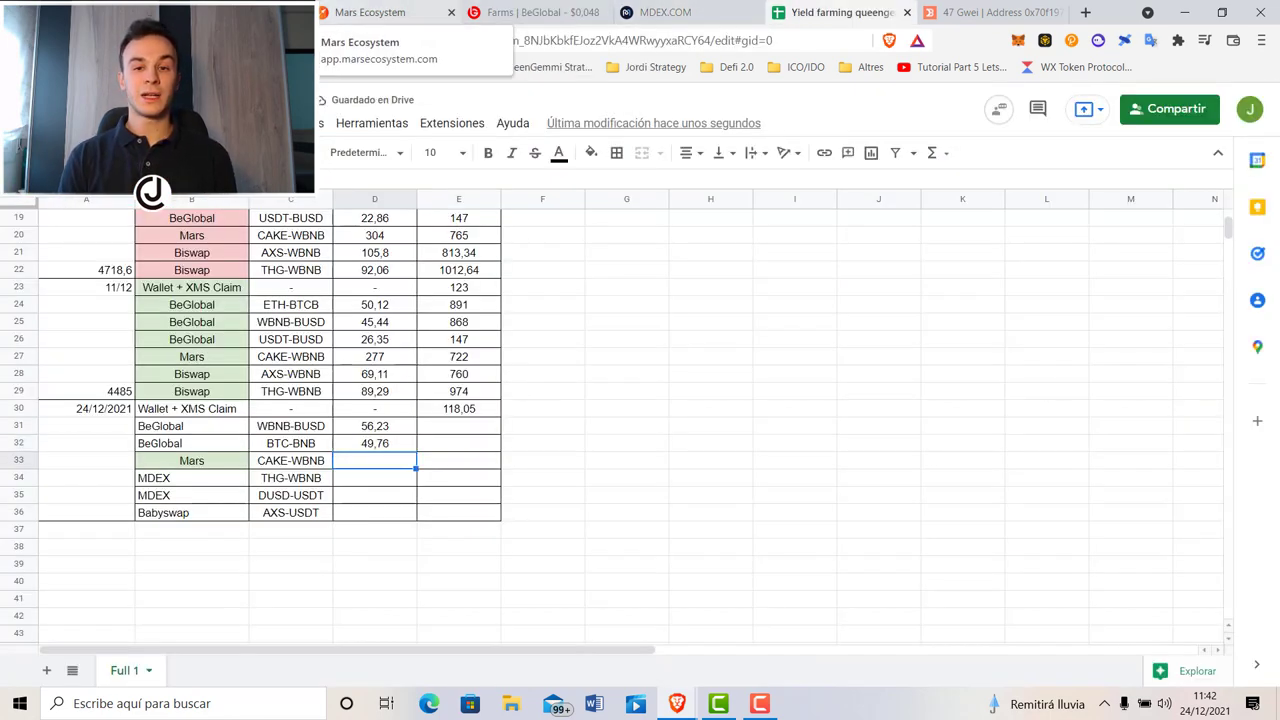
- Look up the CAKE-BNB farm's APR on Mars Ecosystem and enter 130 in D33
click(365, 12)
click(80, 276)
scroll(611, 463, down, 4)
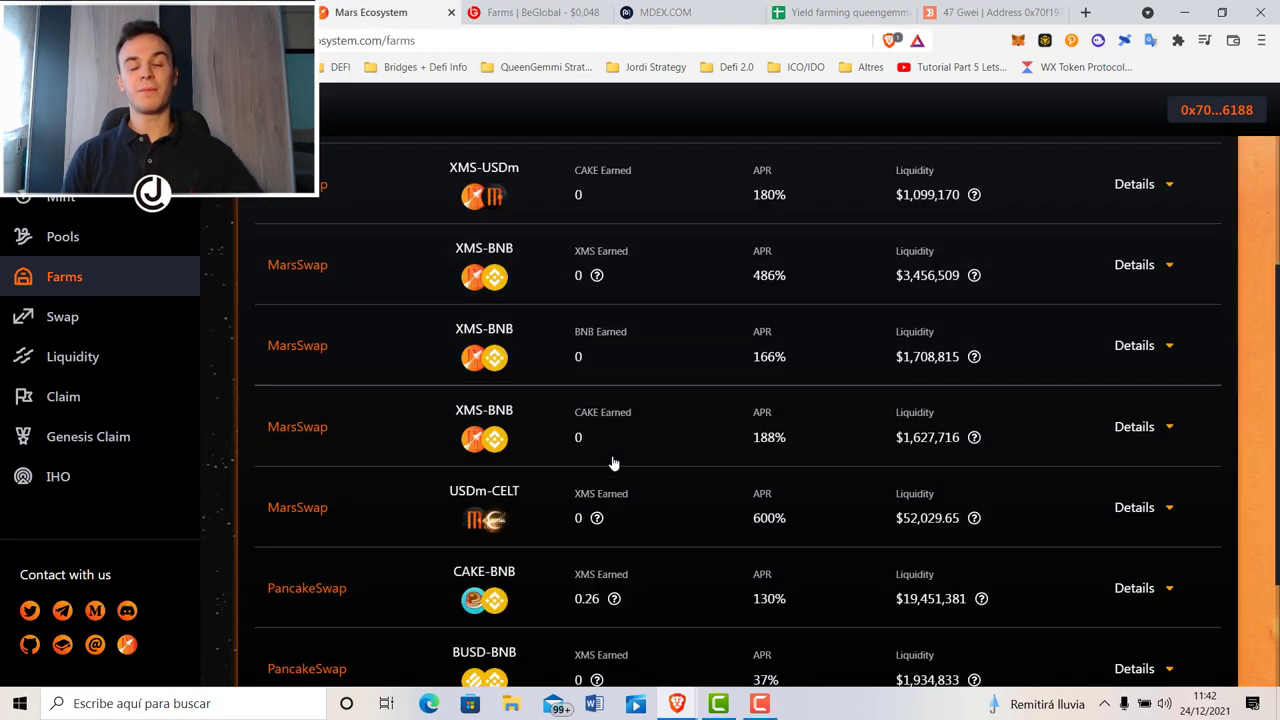
click(788, 13)
text(130)
key(Return)
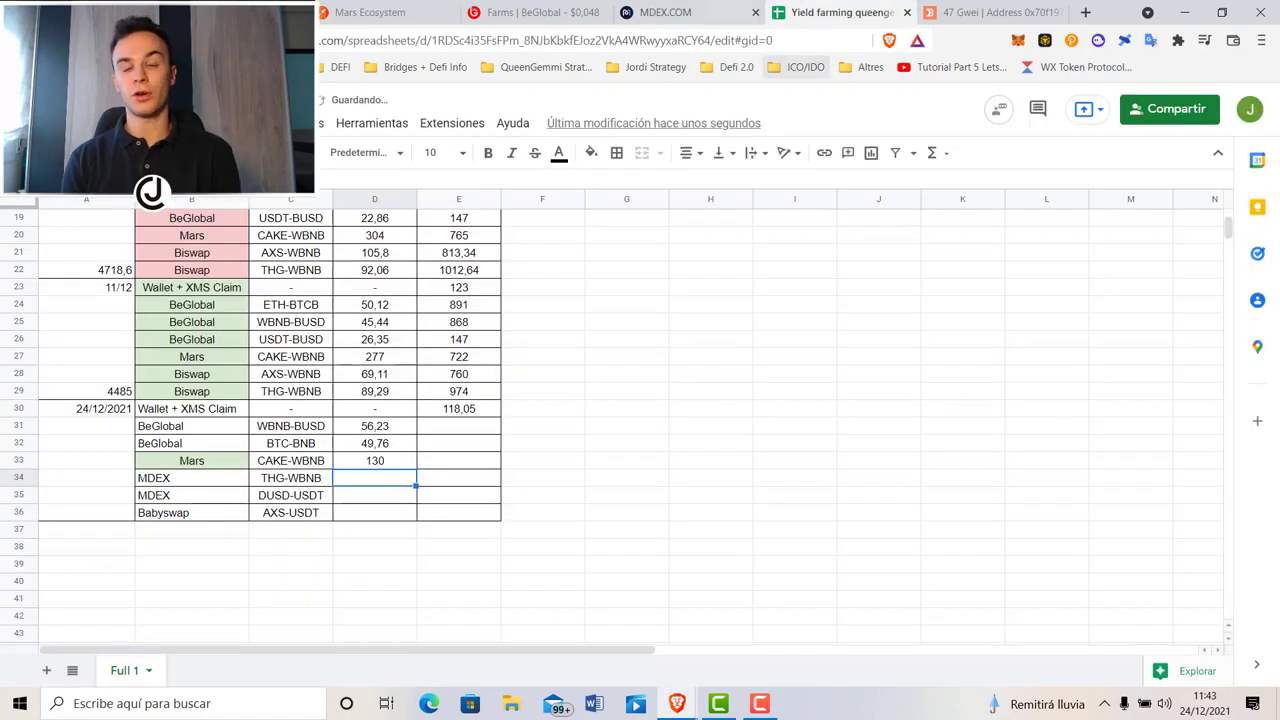
- Look up the MDEX pool APRs and enter 118,47 in D34 and 49 in D35
click(729, 10)
click(836, 12)
text(118,47)
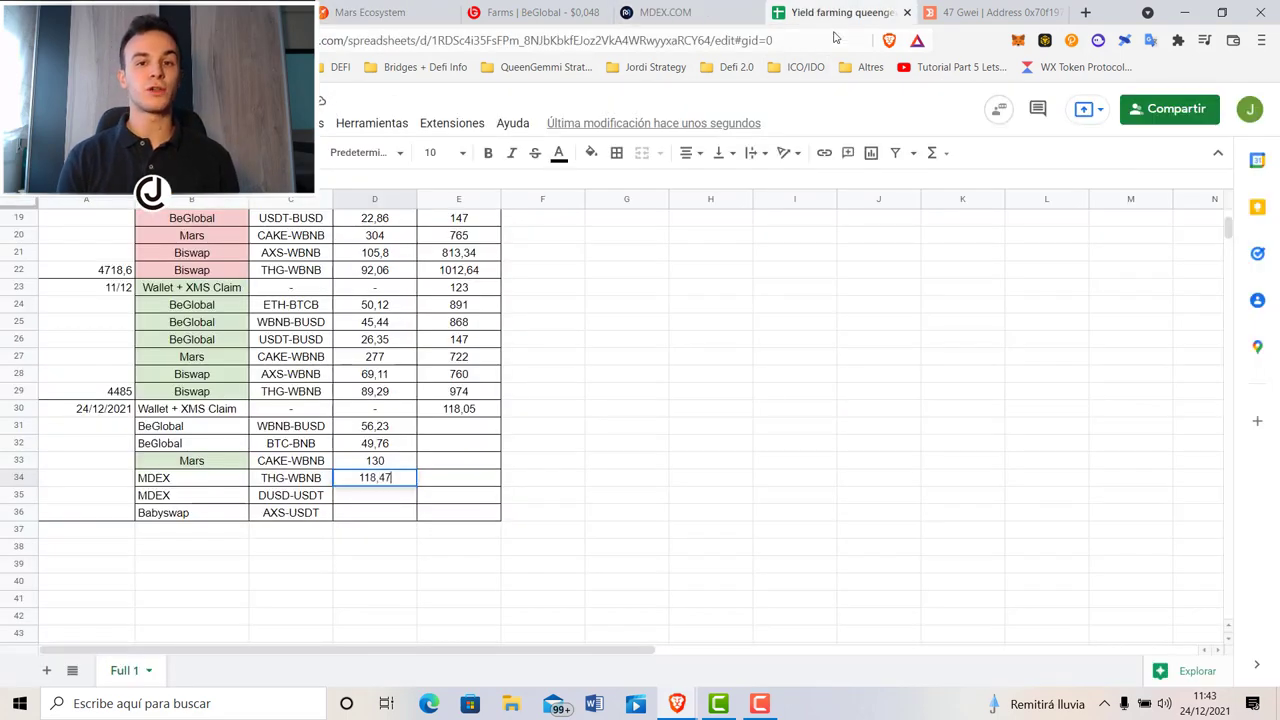
key(Return)
click(665, 12)
click(840, 12)
text(49)
key(Return)
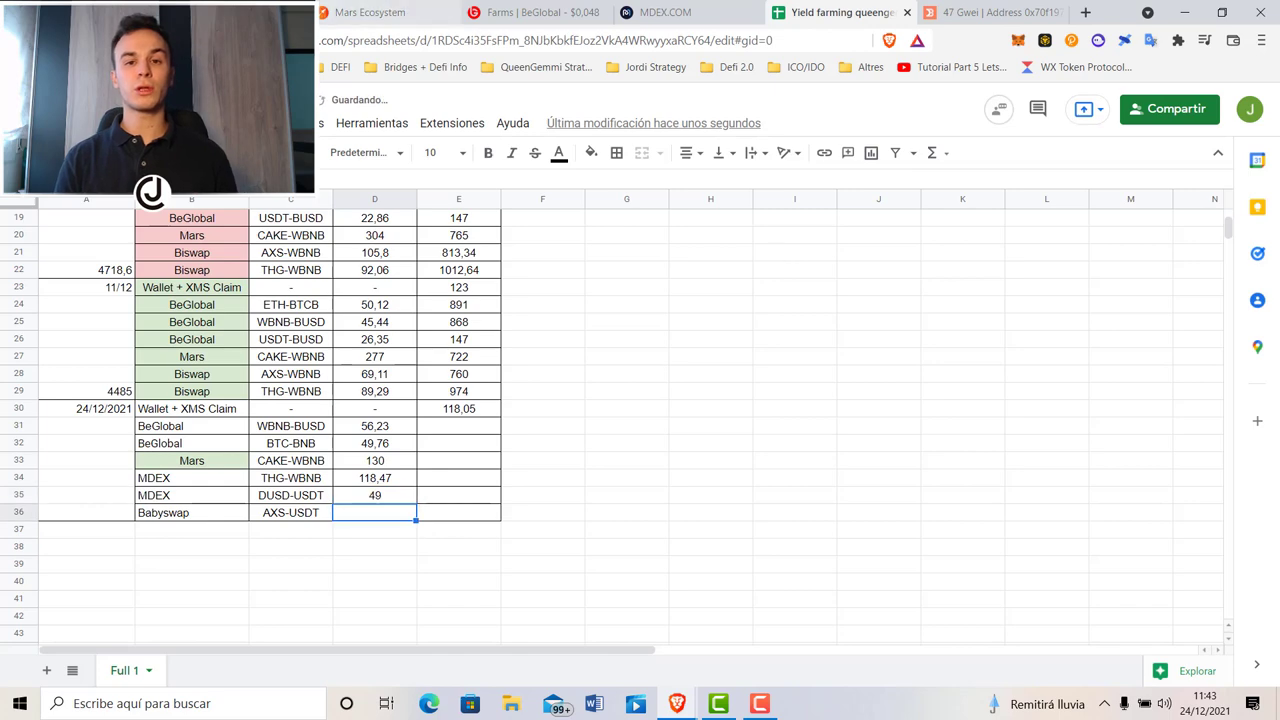
- Look up the AXS-USDT farm's APR on Babyswap and enter 88,54 in D36
click(235, 12)
click(784, 285)
click(800, 14)
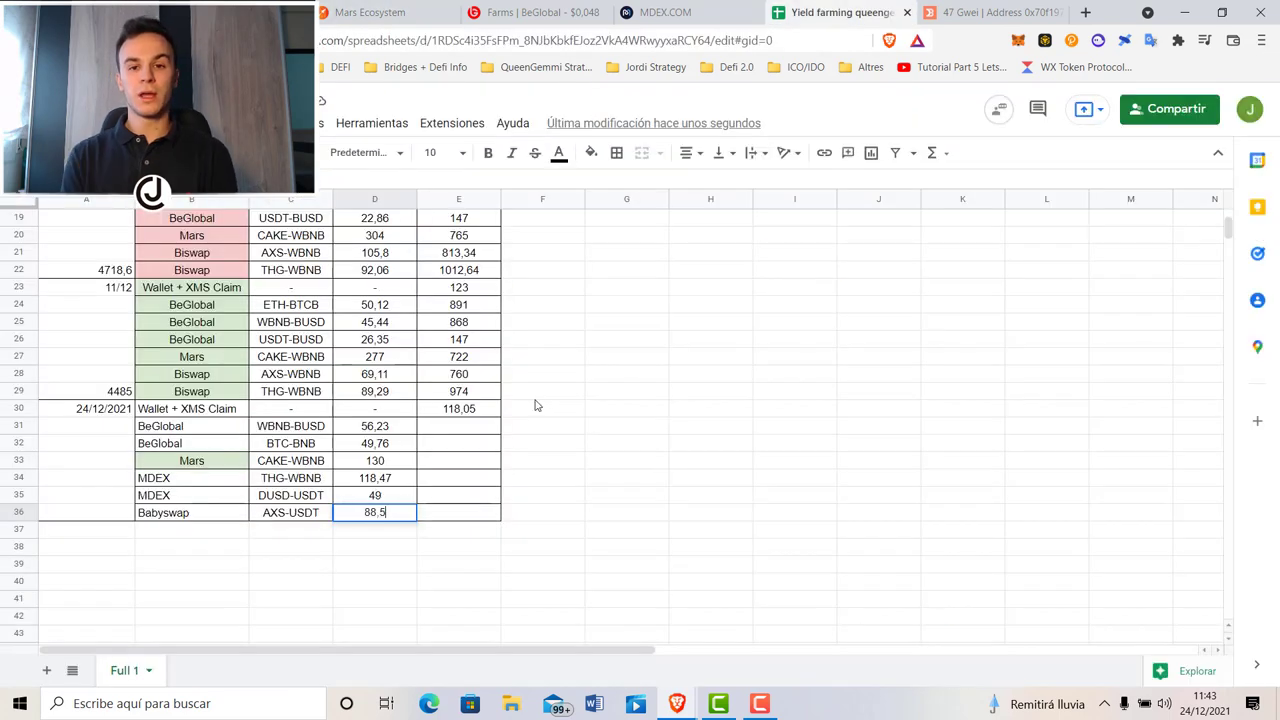
text(88,5)
- Look up the staked BeGlobal amounts and enter 862,45 in E31 and 925,26 in E32
click(486, 429)
click(540, 12)
scroll(506, 481, up, 2)
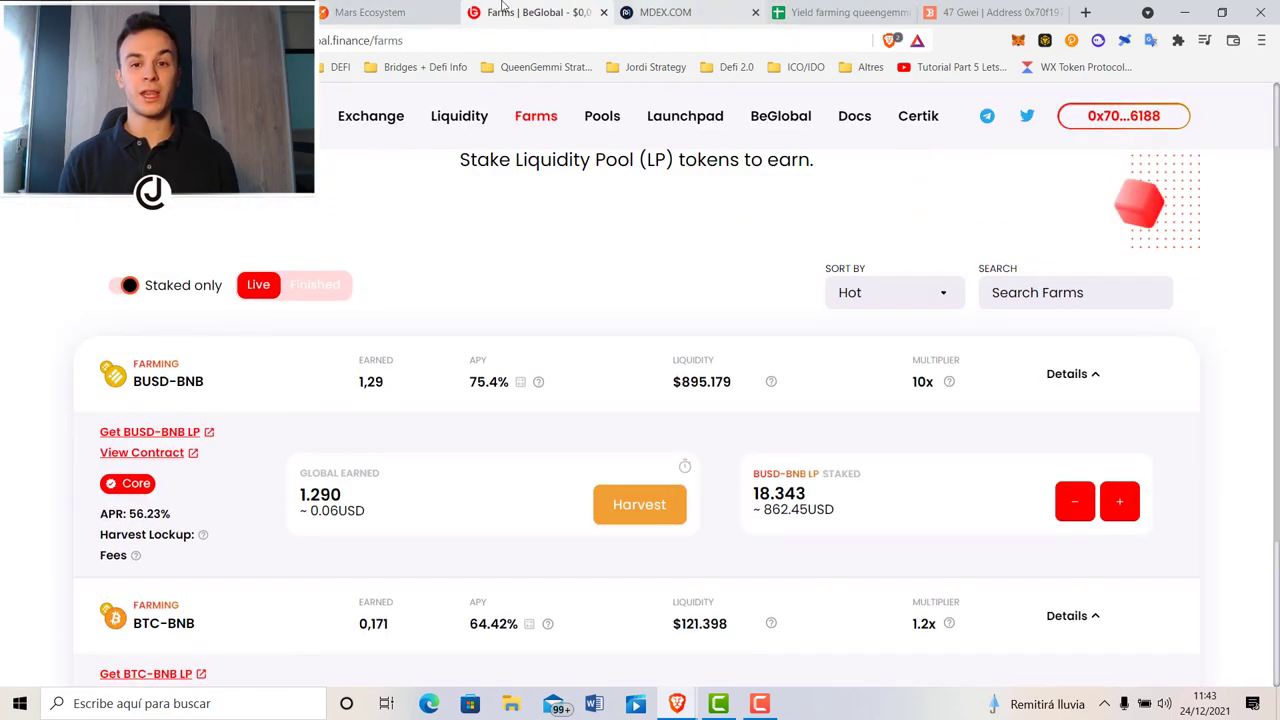
click(840, 12)
key(Return)
click(540, 12)
click(840, 12)
text(925,26)
key(Return)
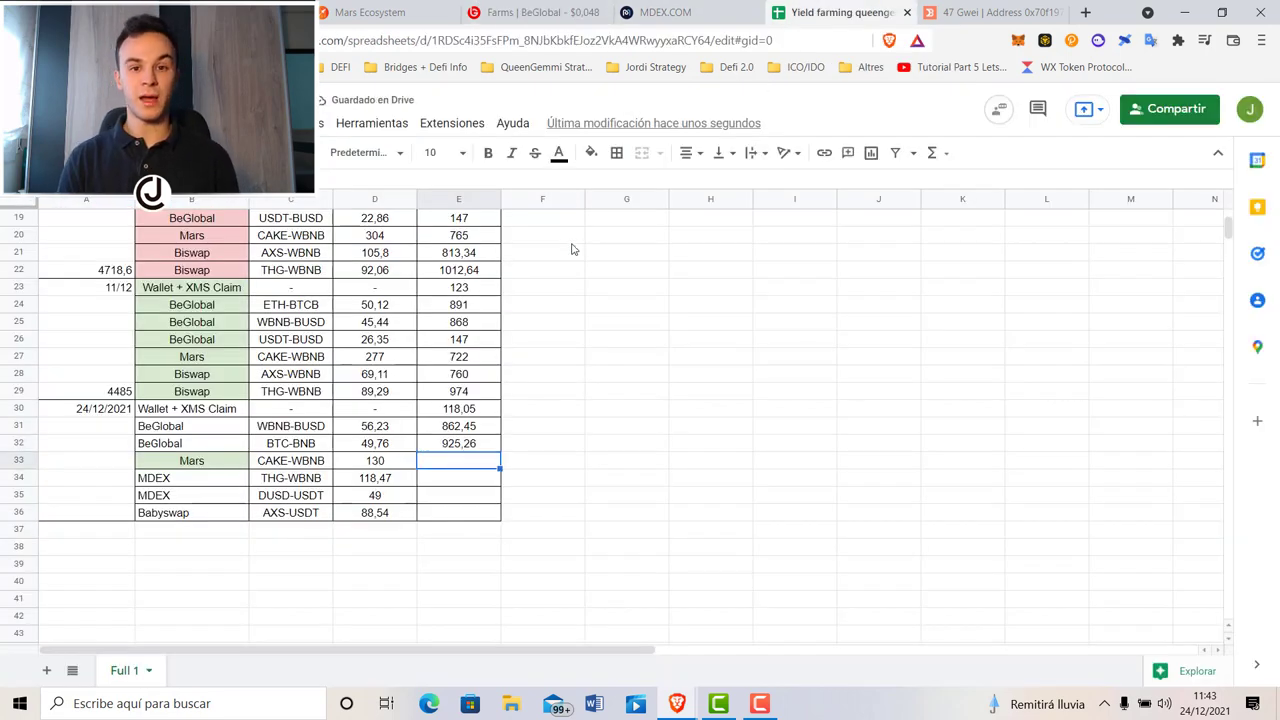
- Look up the CAKE-BNB capital on Mars Ecosystem and enter 746,79 in E33
click(375, 12)
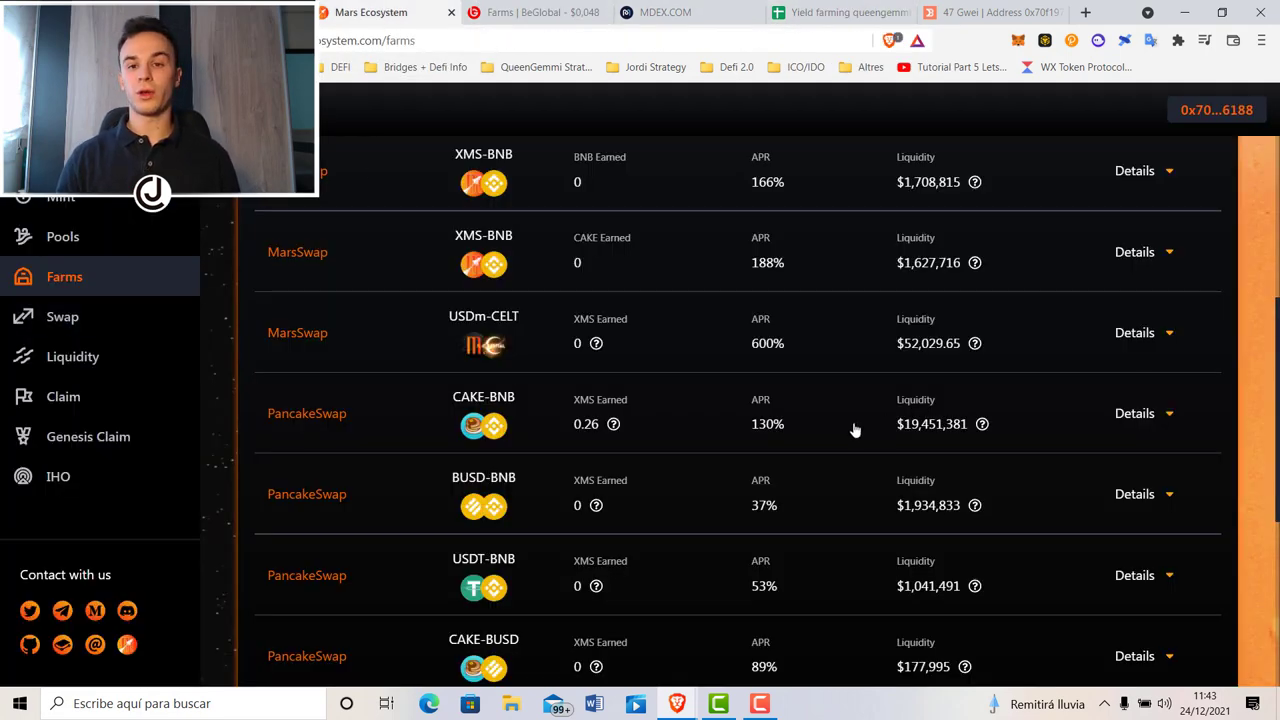
click(540, 12)
click(840, 12)
text(746,78)
key(Return)
- Check the MDEX positions' USD values on DeBank and enter 750 in E34 and 234 in E35
click(655, 12)
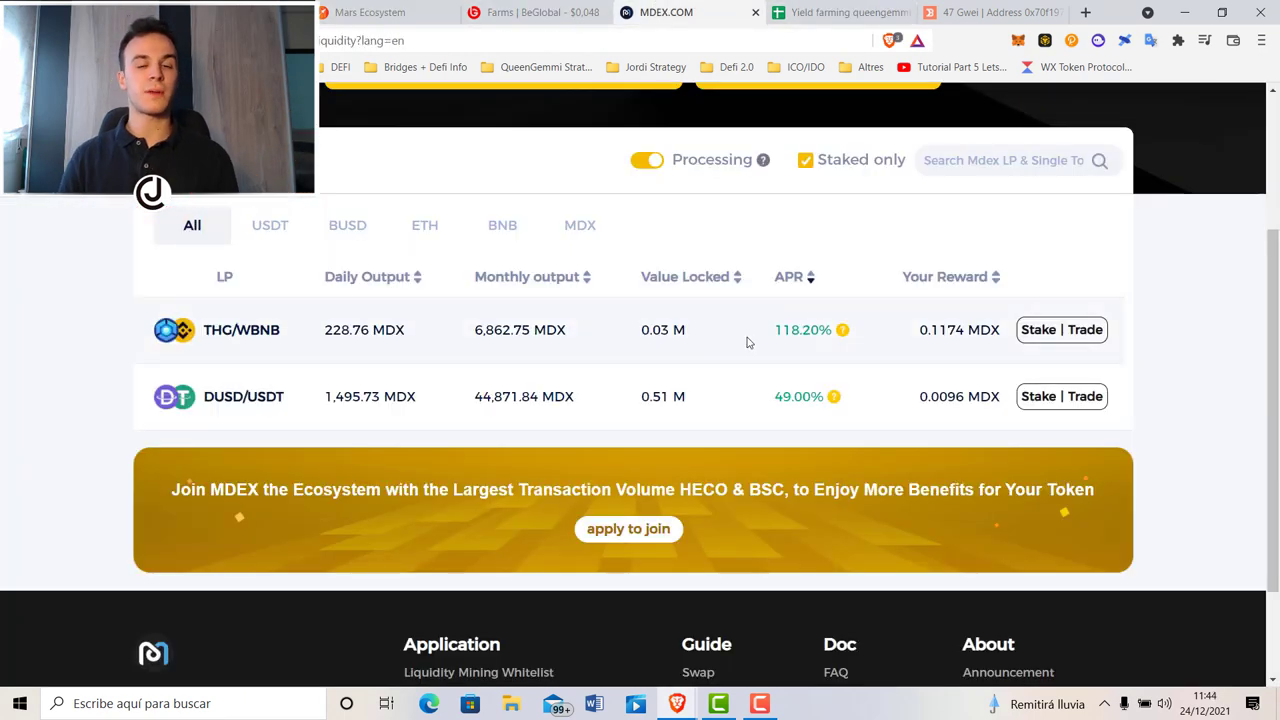
click(1026, 405)
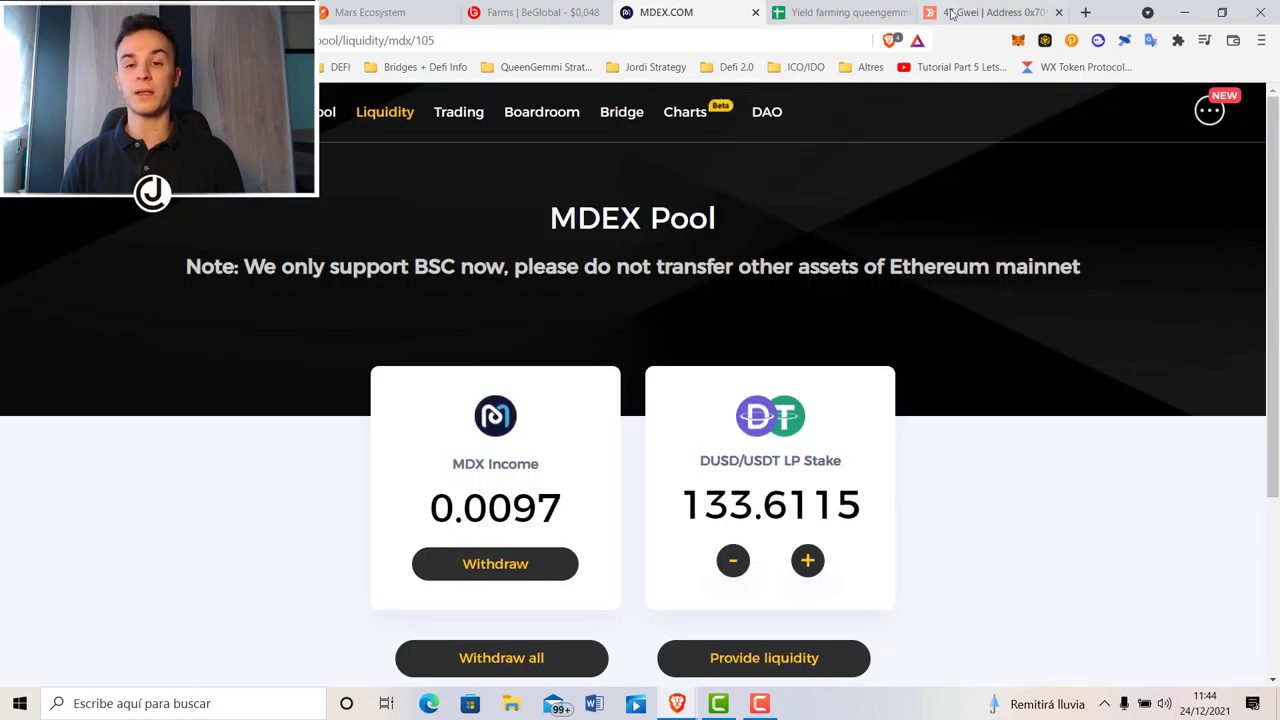
click(948, 12)
click(646, 297)
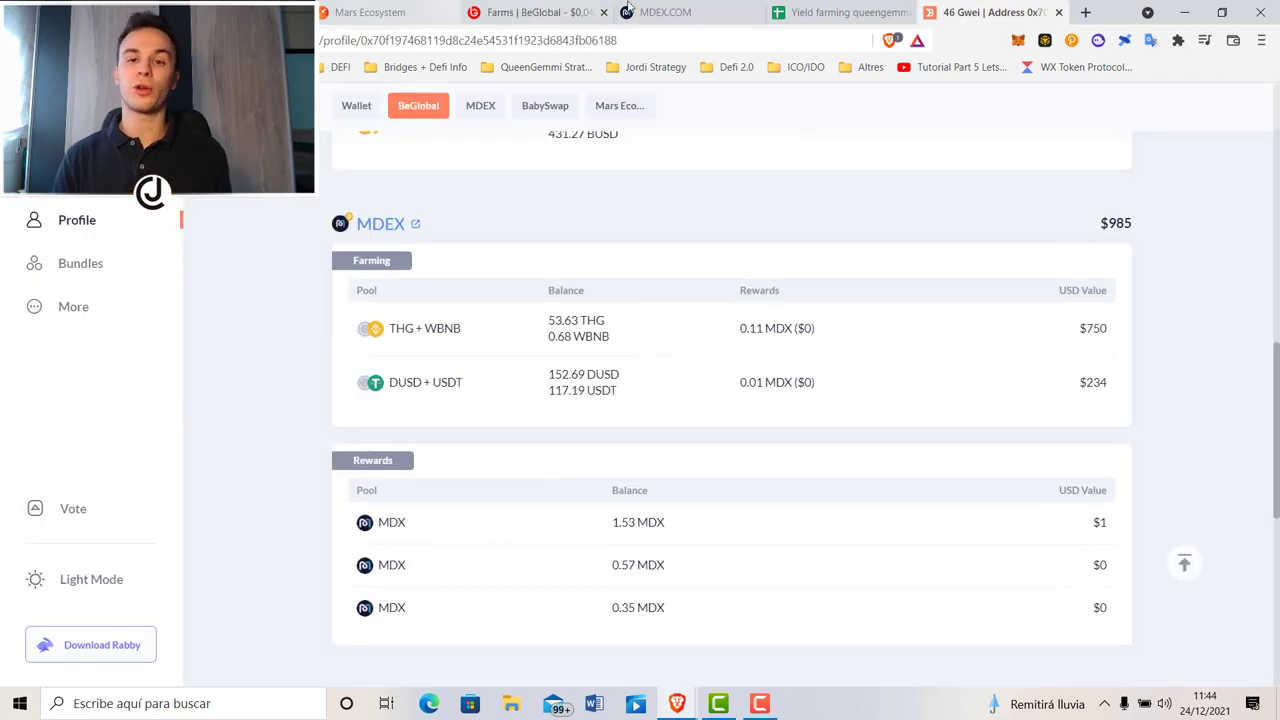
click(840, 12)
text(750)
key(Return)
text(234)
key(Return)
- Look up the AXS-USDT capital on Babyswap and enter 770,83 in E36
click(245, 12)
click(819, 16)
text(770,83)
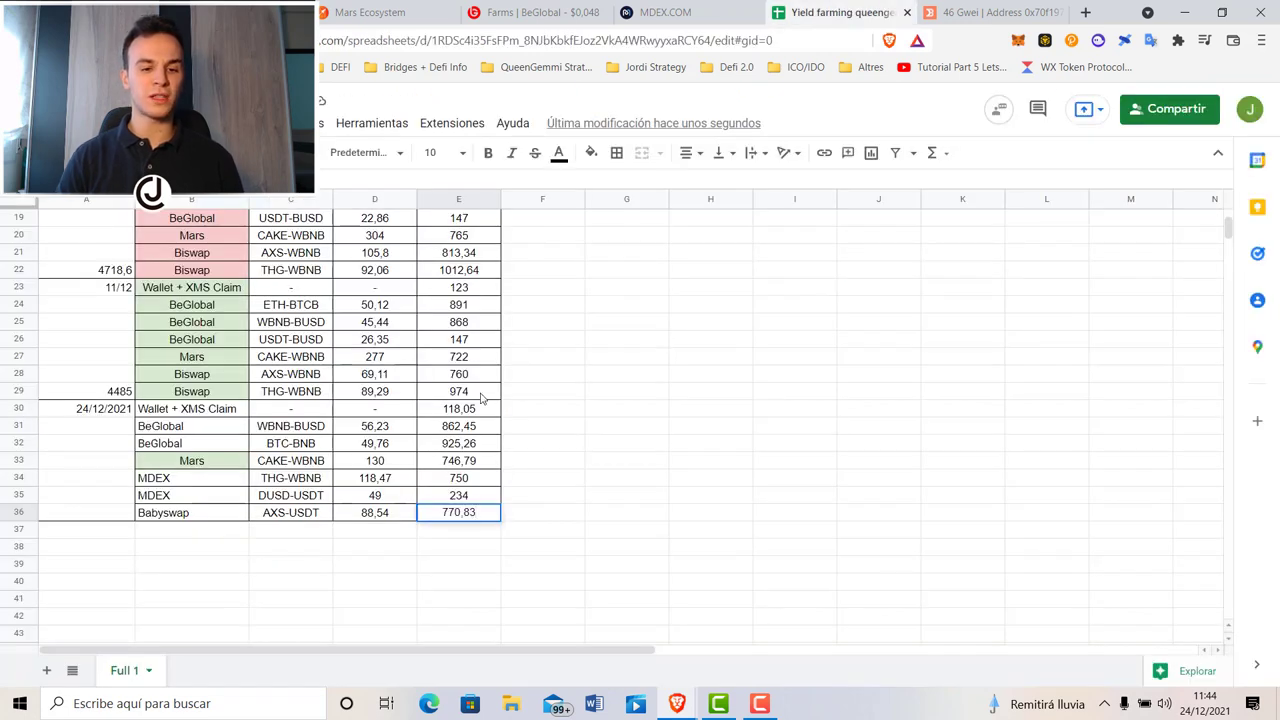
- Total the 24/12/2021 capital in A36 with the formula =SUMA(E30:E36)
click(120, 515)
text(=)
drag(459, 408, 462, 514)
key(Return)
double_click(86, 512)
click(46, 512)
text(SUMA(E30:E36)
key(Return)
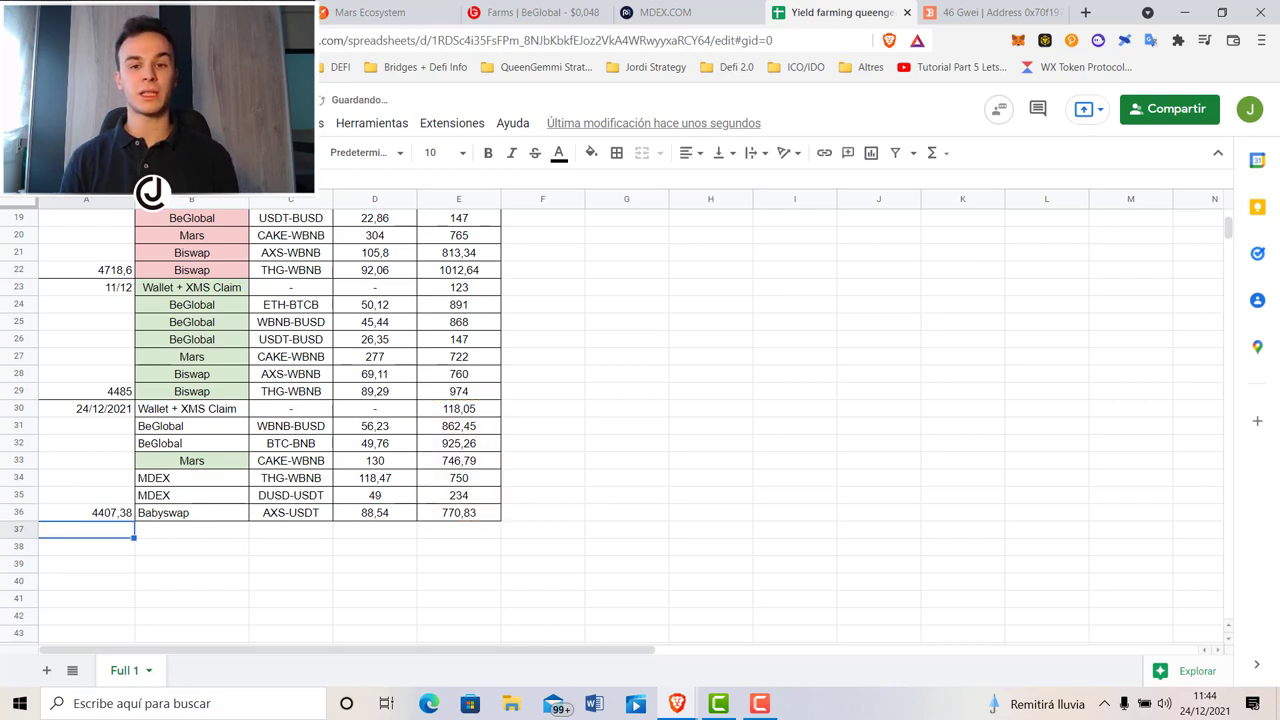
- Apply a fill colour to the platform cells B30:B36 and centre their text horizontally
scroll(150, 463, up, 3)
scroll(150, 463, down, 3)
drag(180, 408, 180, 512)
click(590, 152)
click(657, 274)
click(684, 152)
click(709, 184)
click(706, 325)
scroll(706, 329, up, 5)
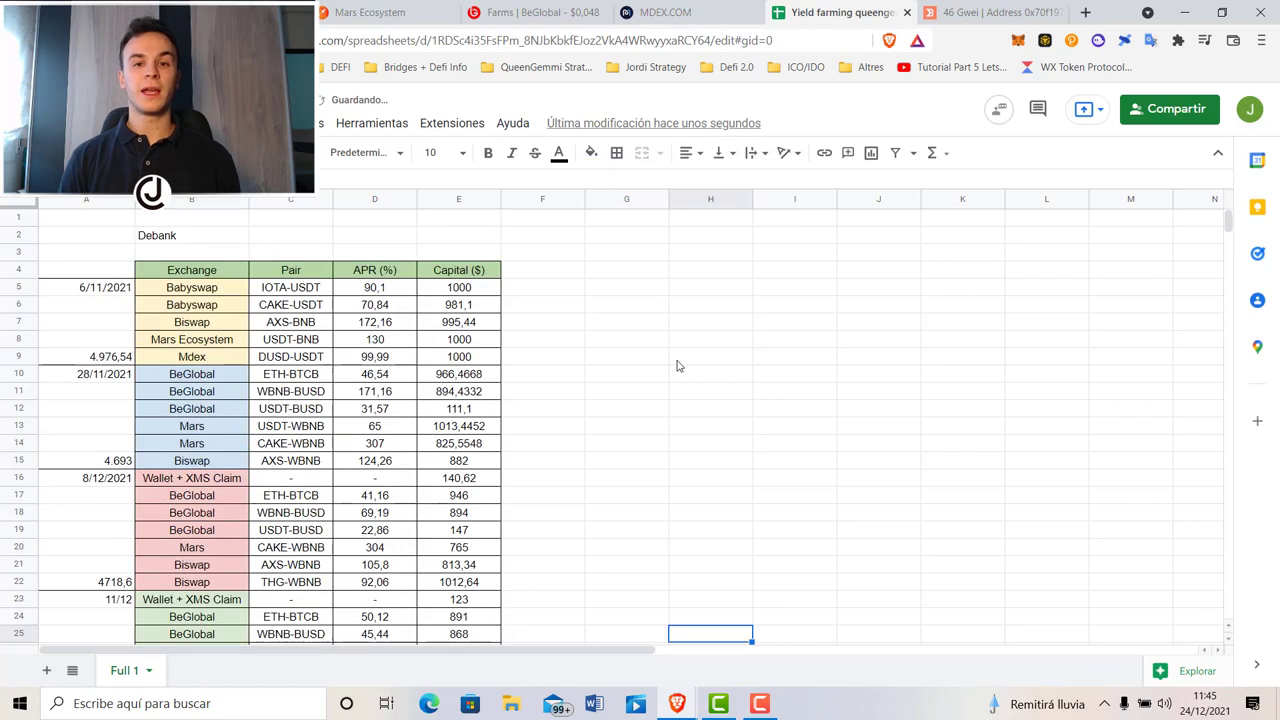
scroll(690, 350, down, 5)
scroll(551, 354, up, 3)
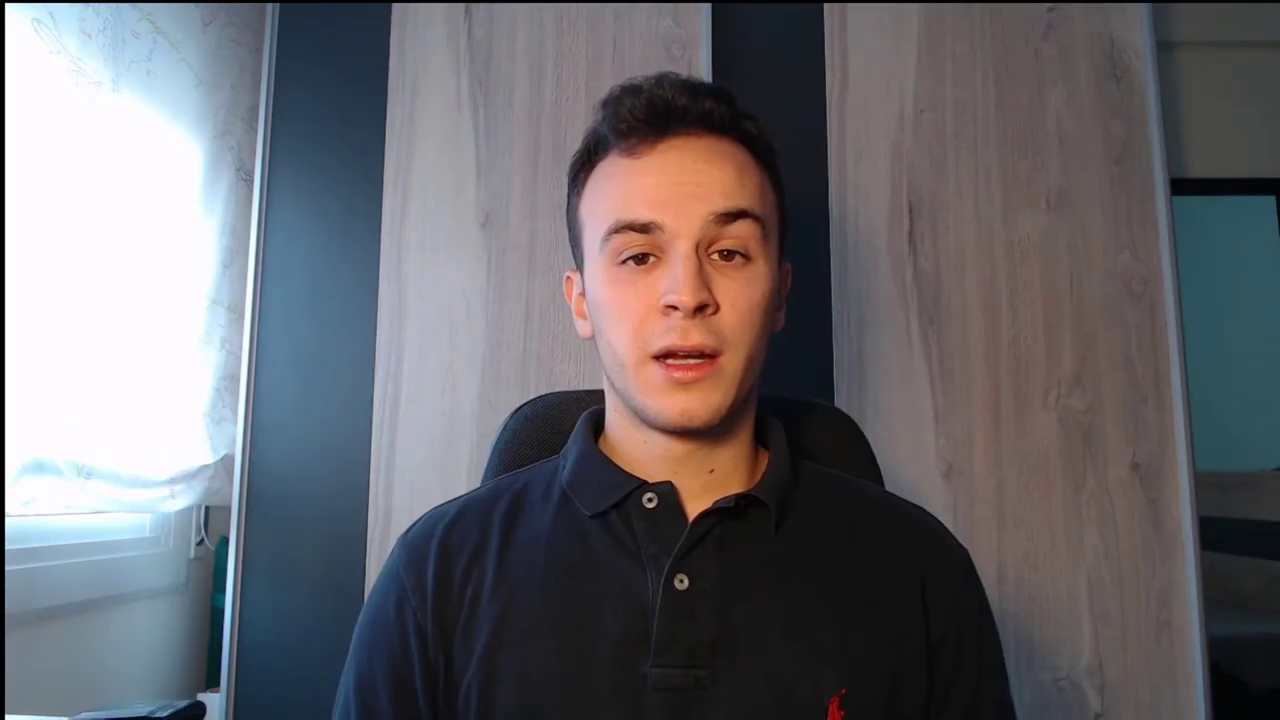